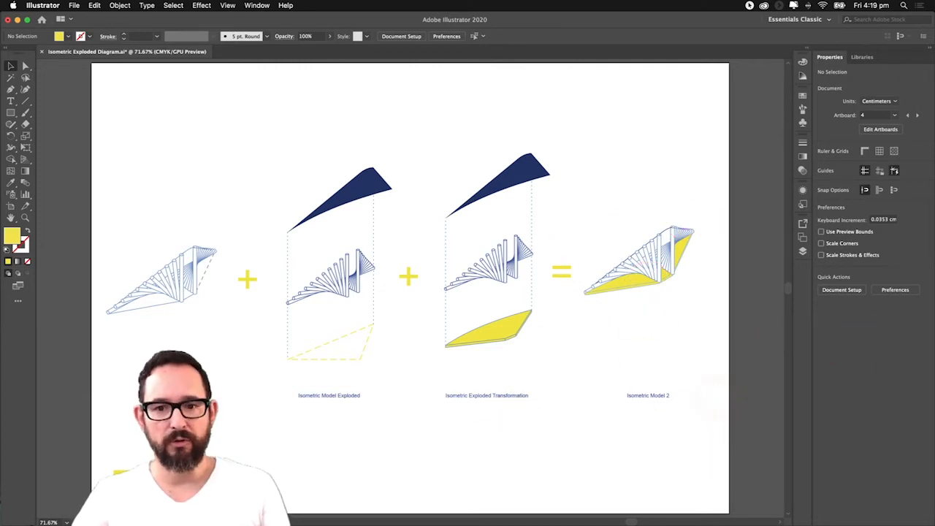
Switch to Rhinoceros and maximize the Perspective viewport to show the whole exploded model
key("super+Tab")
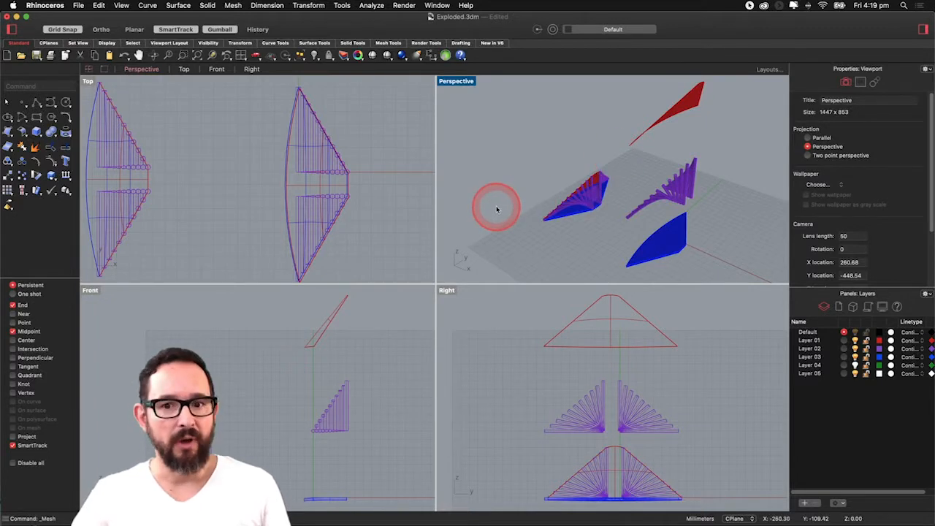
mouse_move(559, 184)
right_mouse_down()
mouse_move(586, 197)
mouse_move(576, 189)
right_mouse_up()
double_click(466, 86)
right_click_drag(549, 151, 612, 133)
right_click_drag(481, 281, 529, 308)
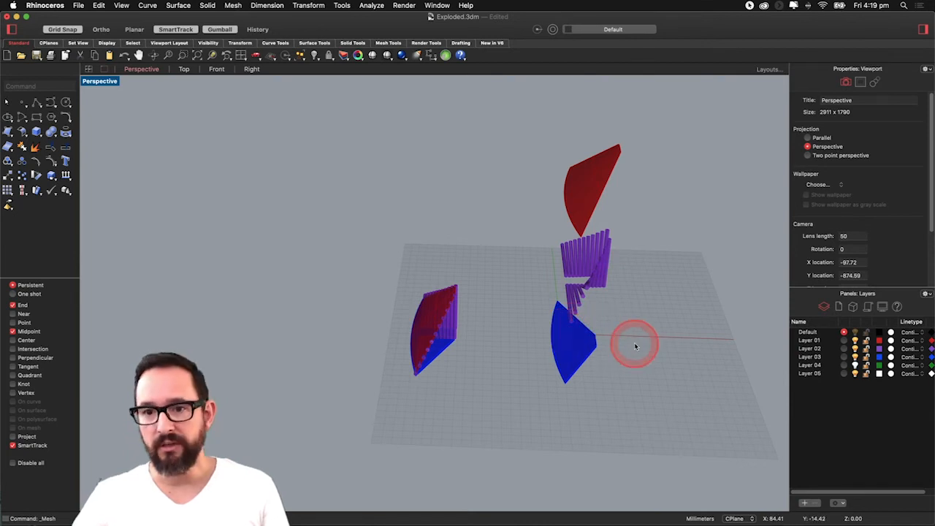
Examine the assembled stick model block up close in the Perspective viewport
right_click_drag(497, 359, 484, 359)
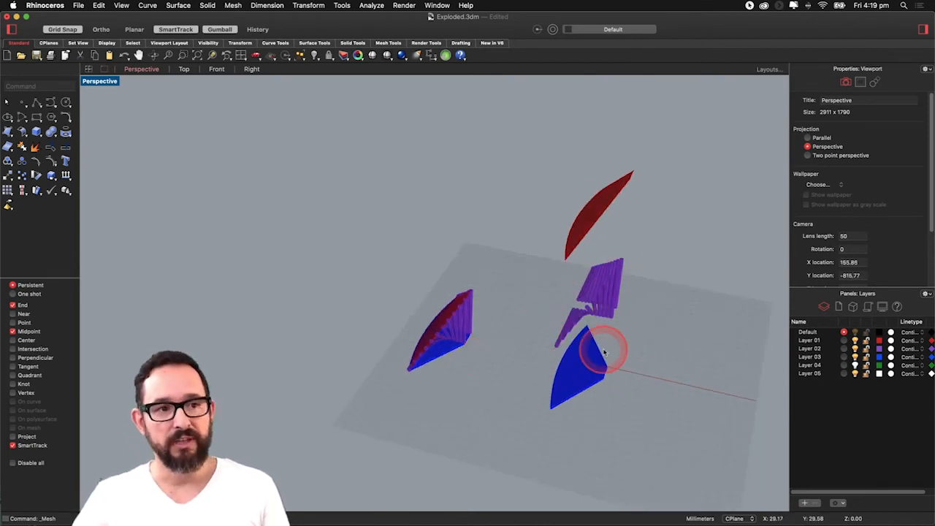
scroll(486, 336, "up", 5)
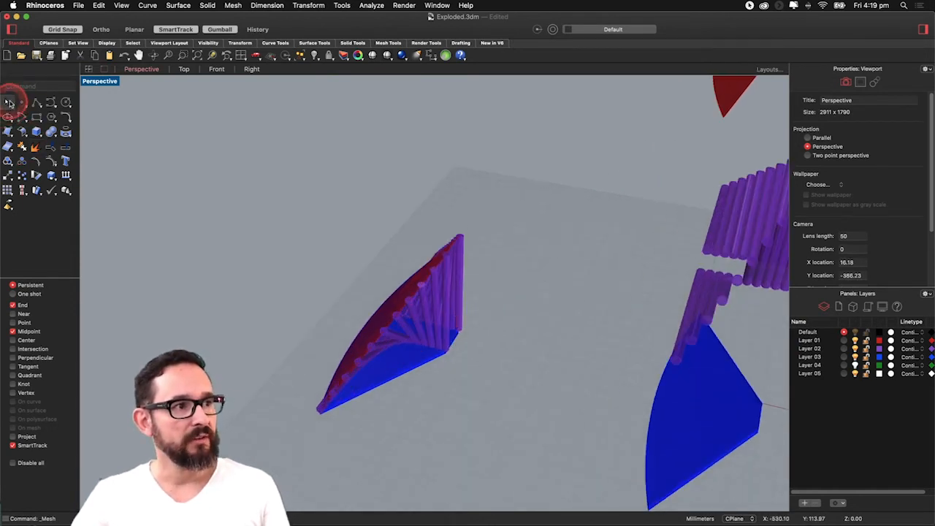
right_click_drag(407, 268, 497, 340)
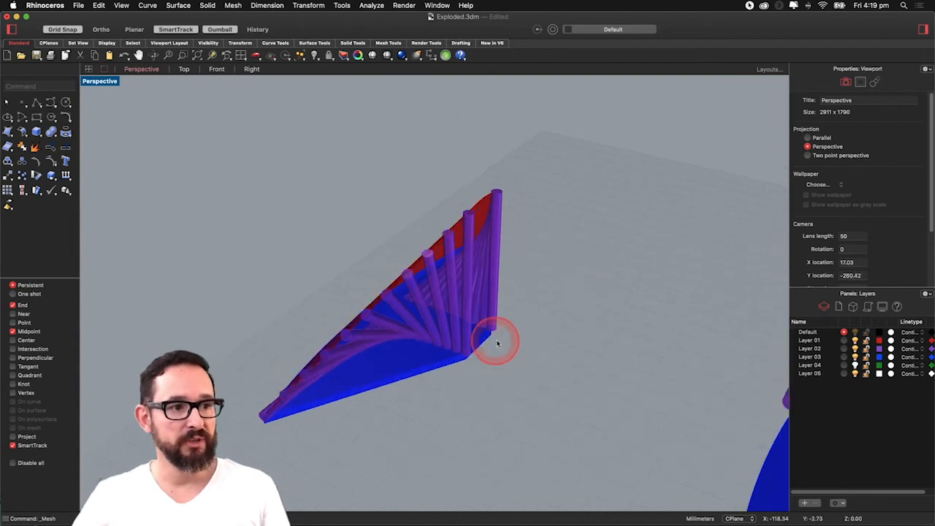
left_click(434, 330)
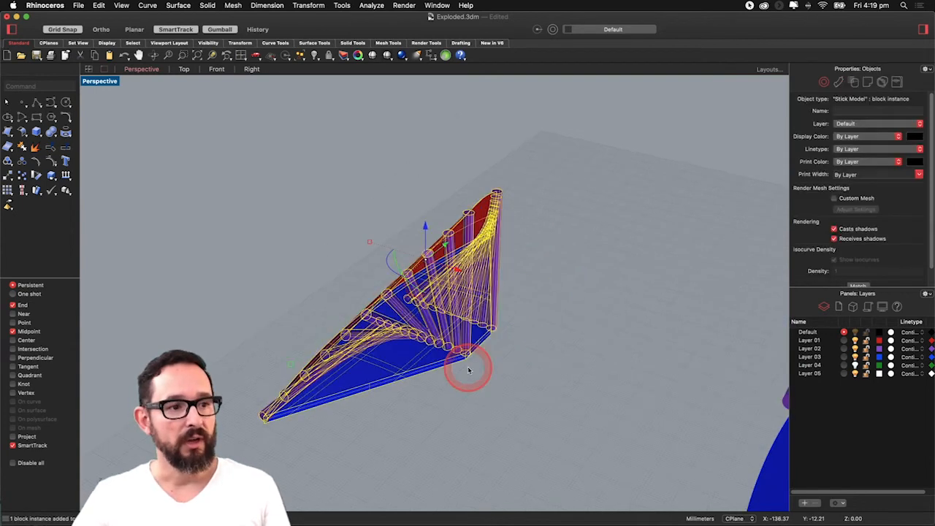
left_click(610, 369)
scroll(579, 315, "down", 4)
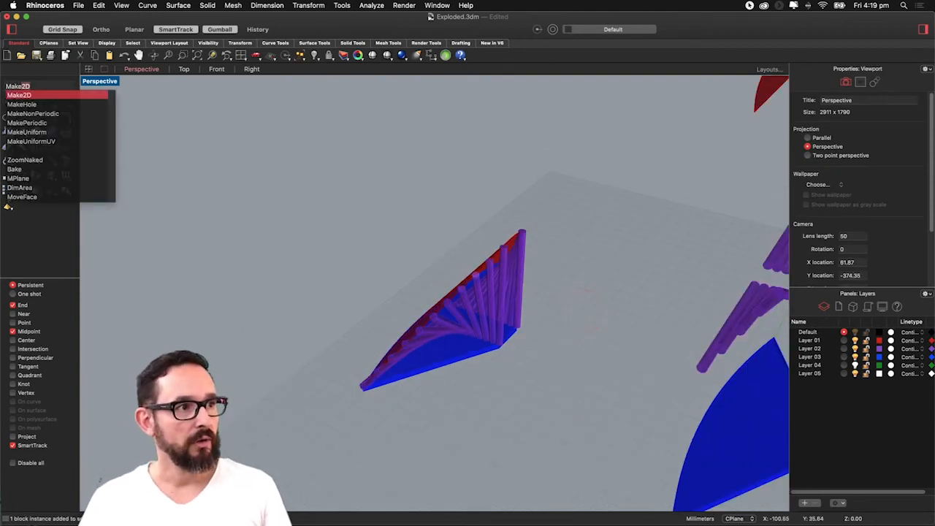
right_click(579, 315)
left_click_drag(553, 210, 302, 444)
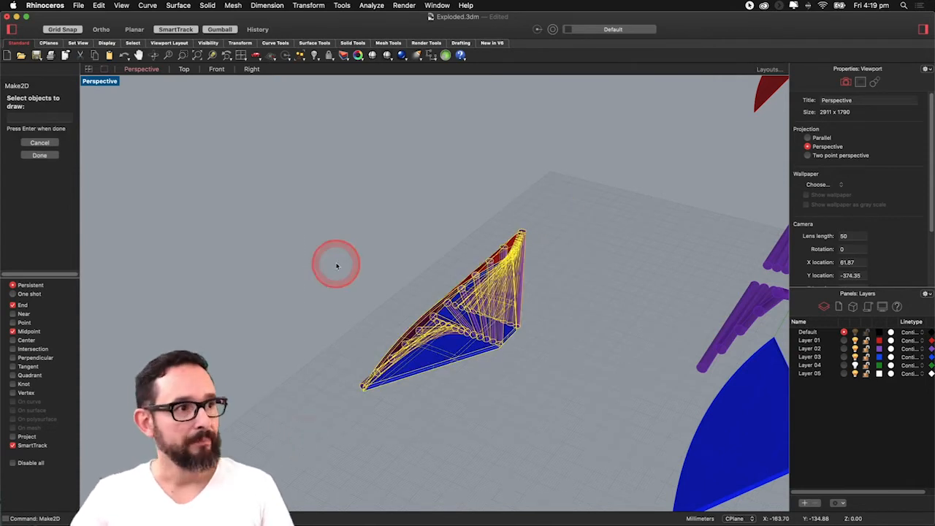
right_click(278, 211)
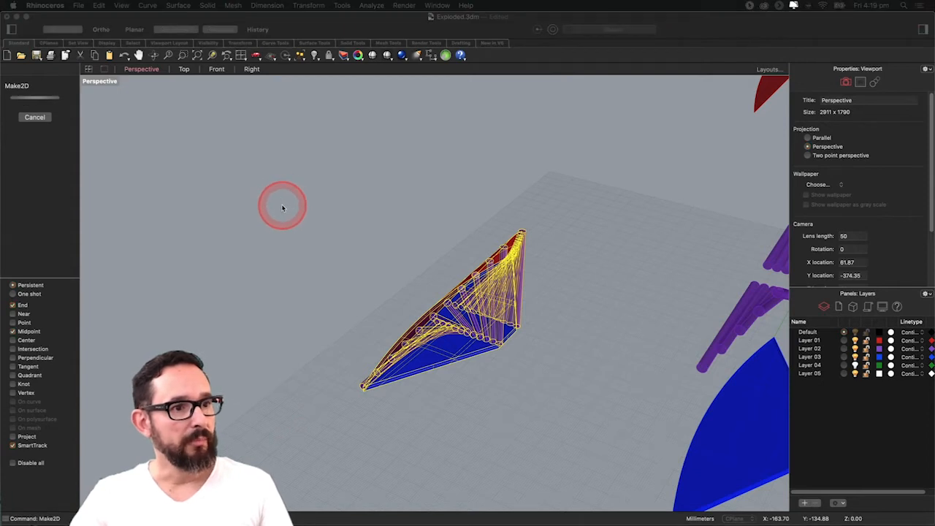
left_click_drag(570, 98, 198, 163)
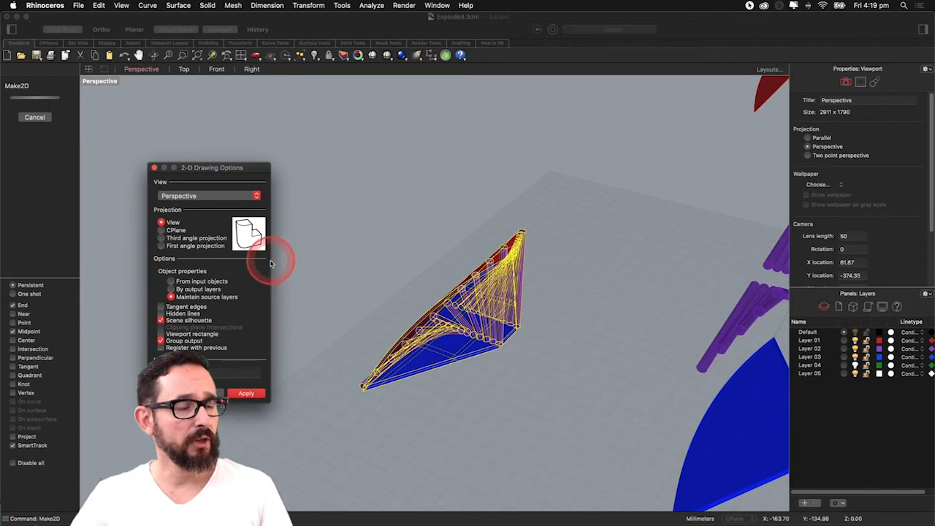
left_click(221, 197)
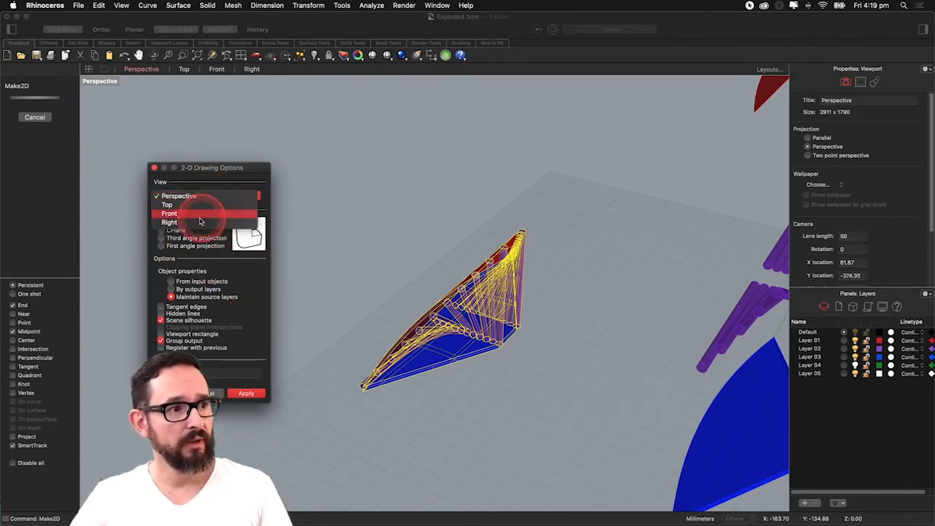
left_click(341, 220)
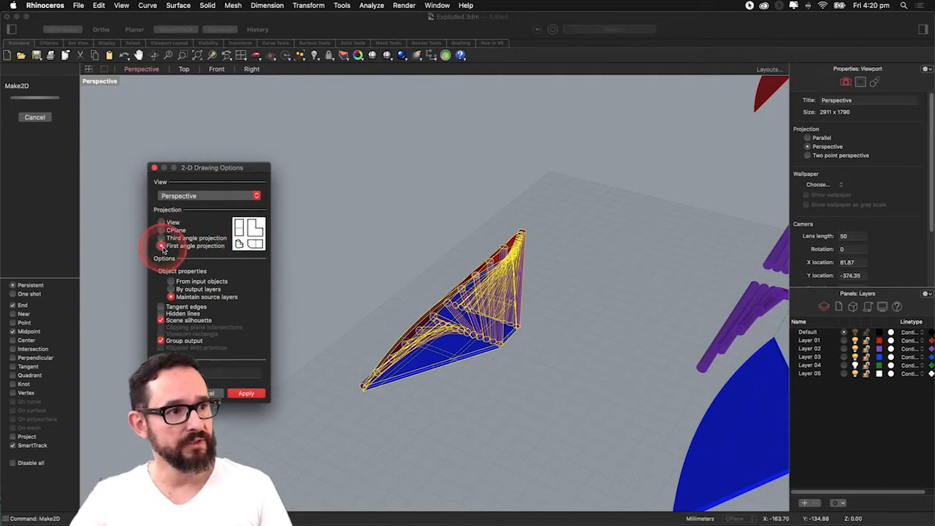
left_click(161, 223)
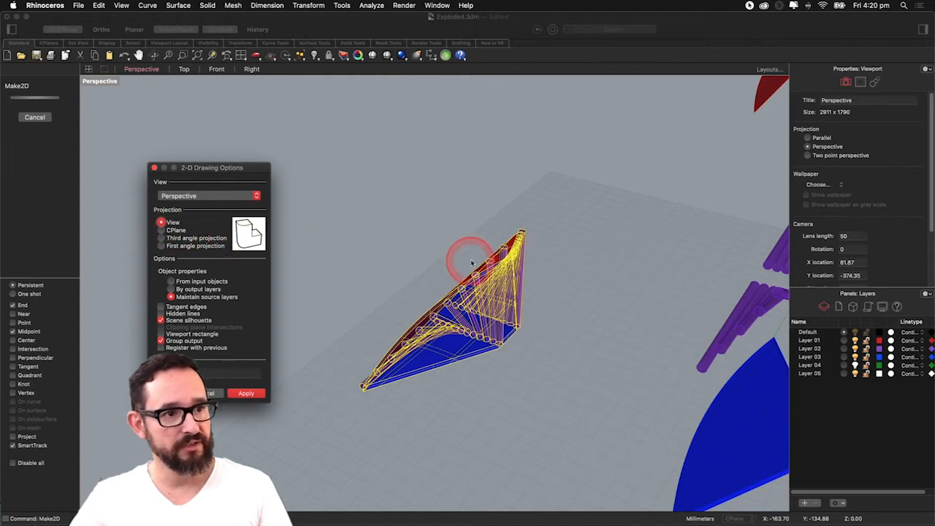
left_click(192, 197)
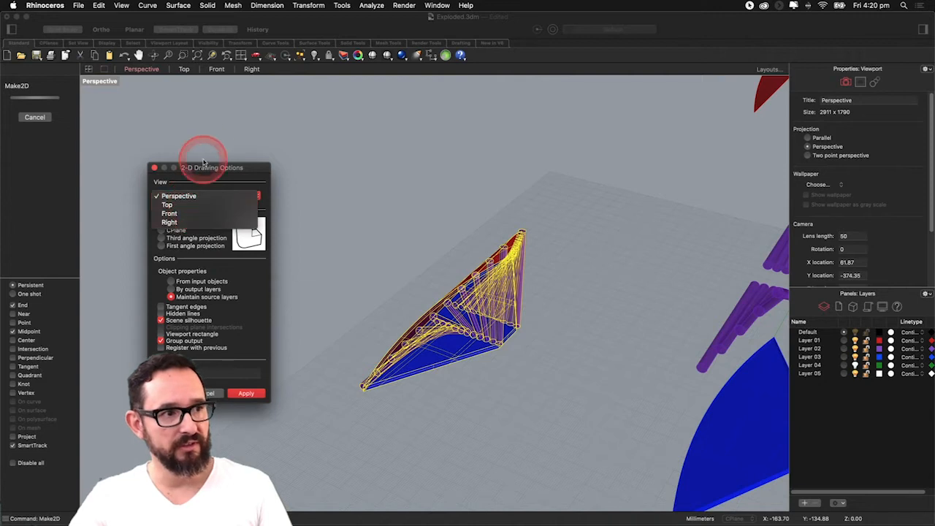
left_click(194, 196)
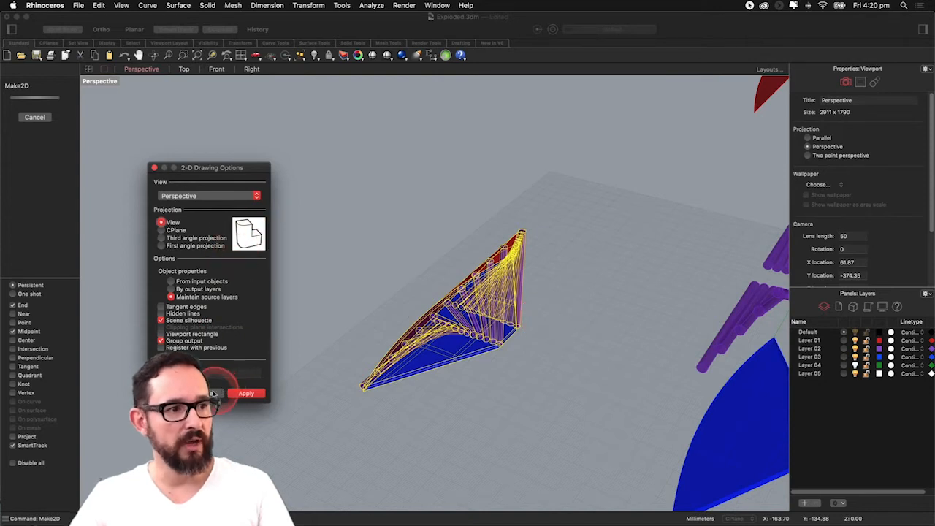
left_click(206, 196)
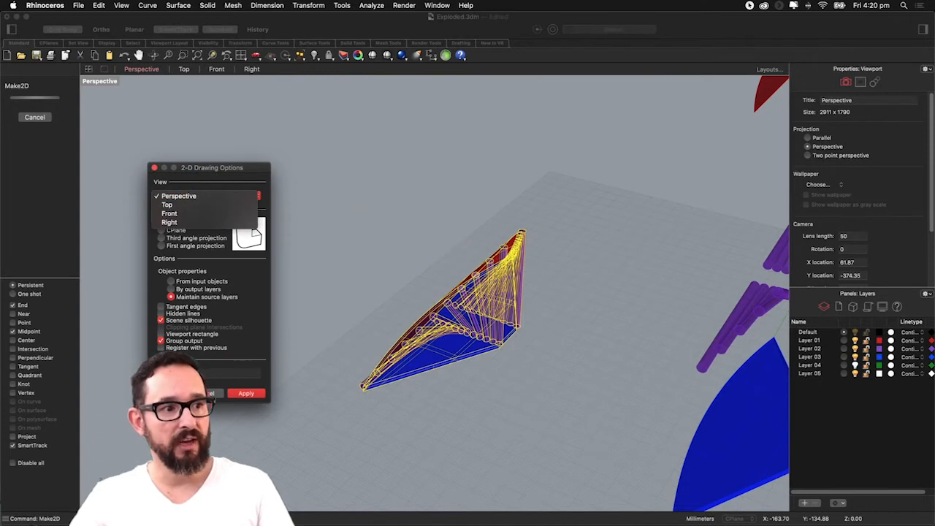
left_click(218, 371)
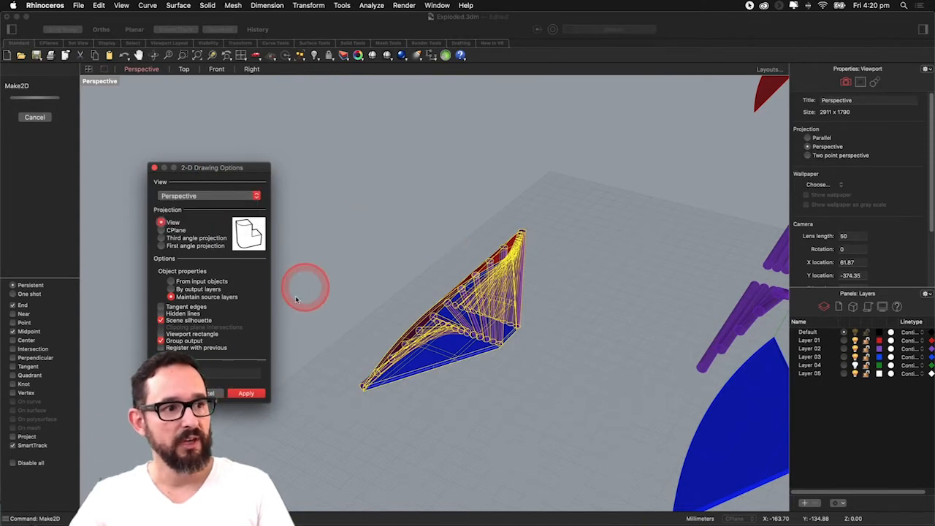
left_click(218, 393)
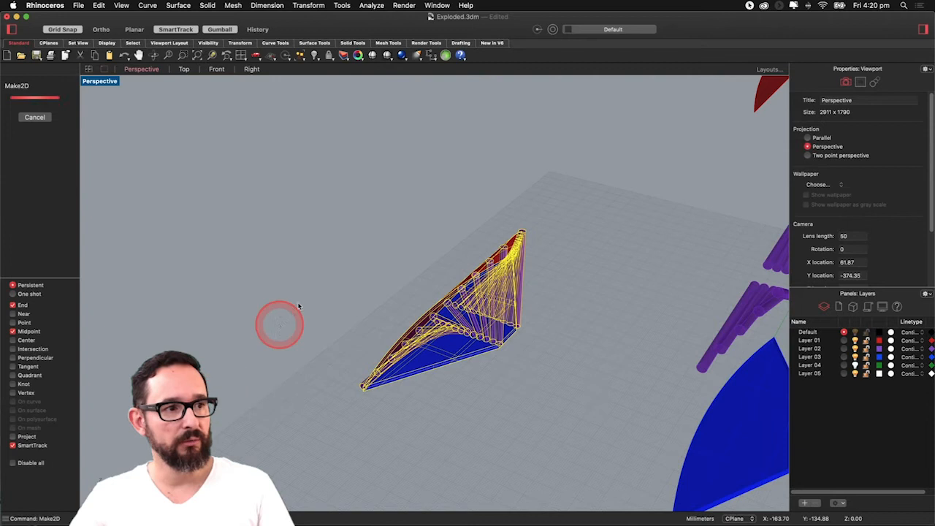
key("Escape")
left_click(291, 208)
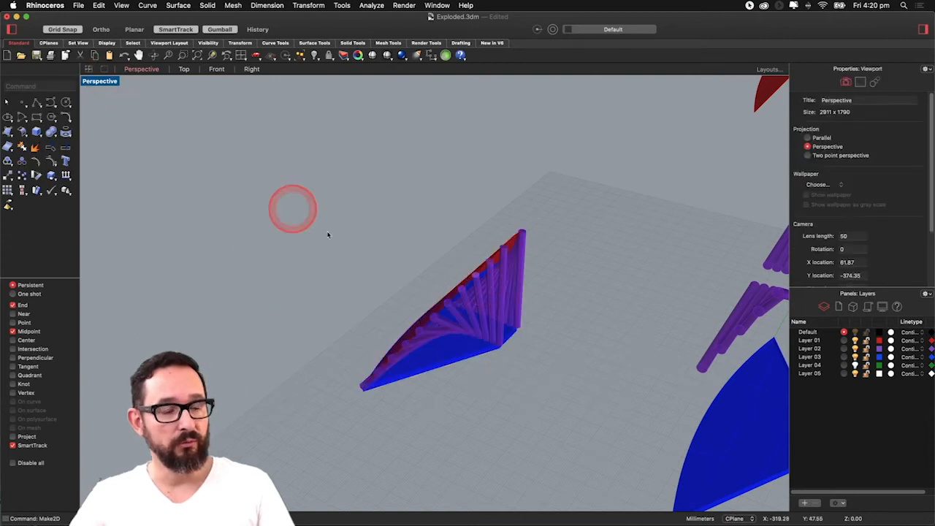
Set the maximized Perspective viewport to the SE isometric view
left_click(471, 282)
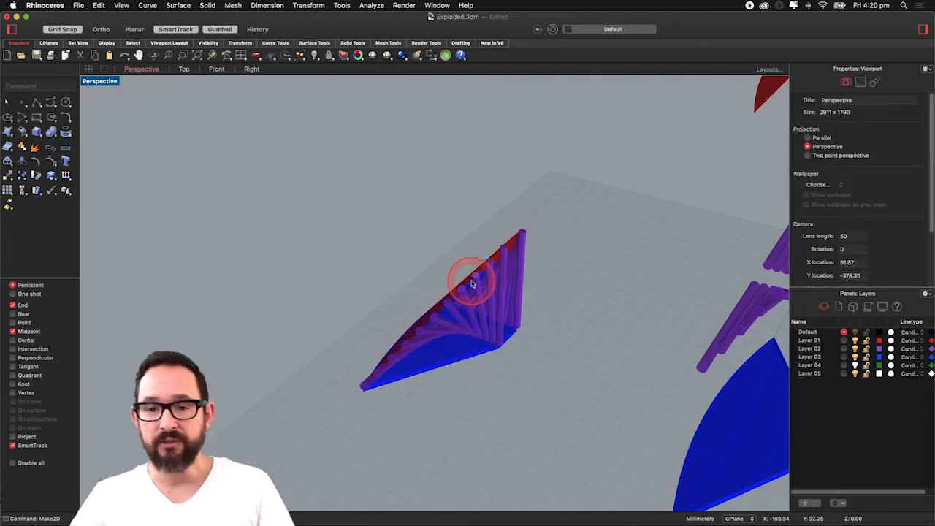
left_click(101, 82)
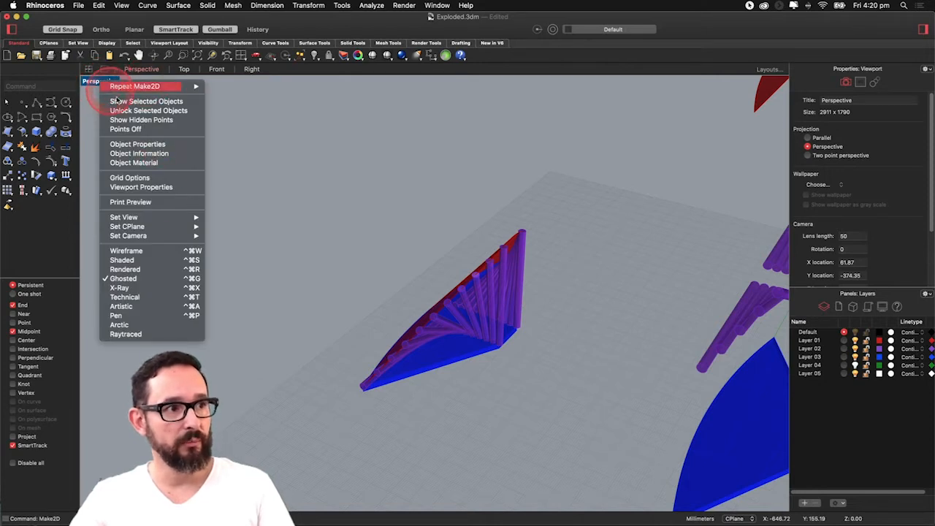
mouse_move(154, 220)
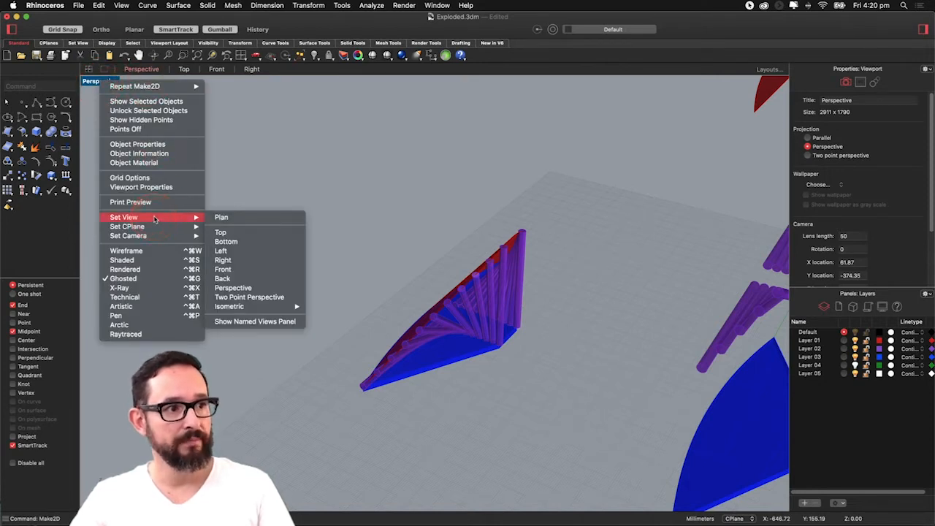
mouse_move(253, 308)
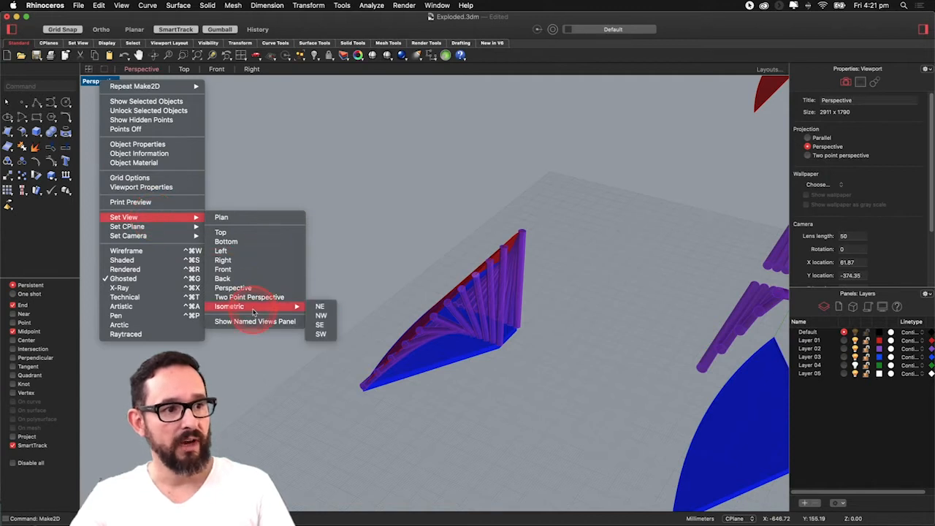
left_click(321, 325)
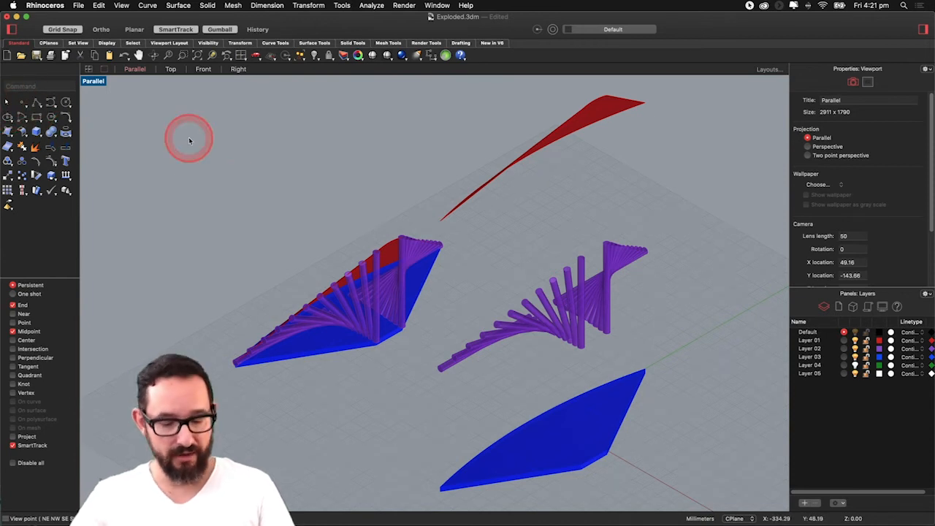
Start Make2D with the assembled stick model as the object to draw
type("Make2D")
key("Return")
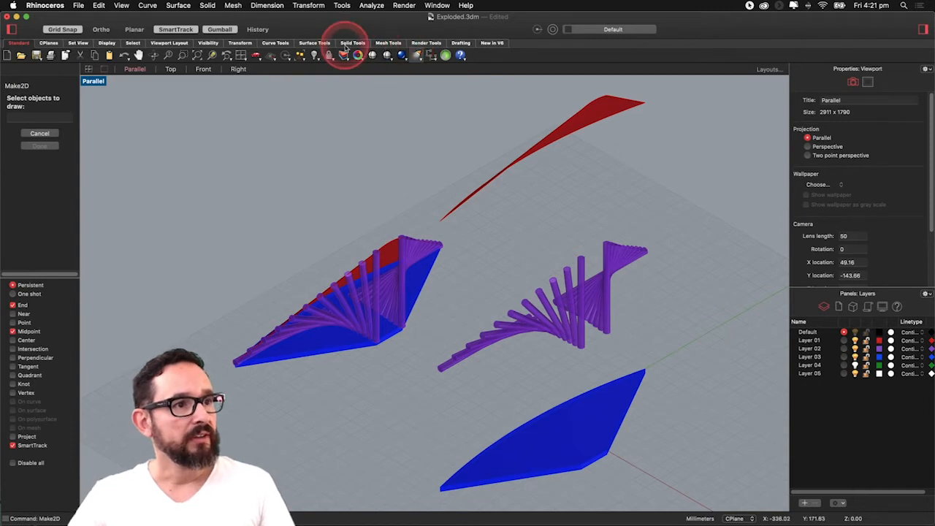
left_click(460, 43)
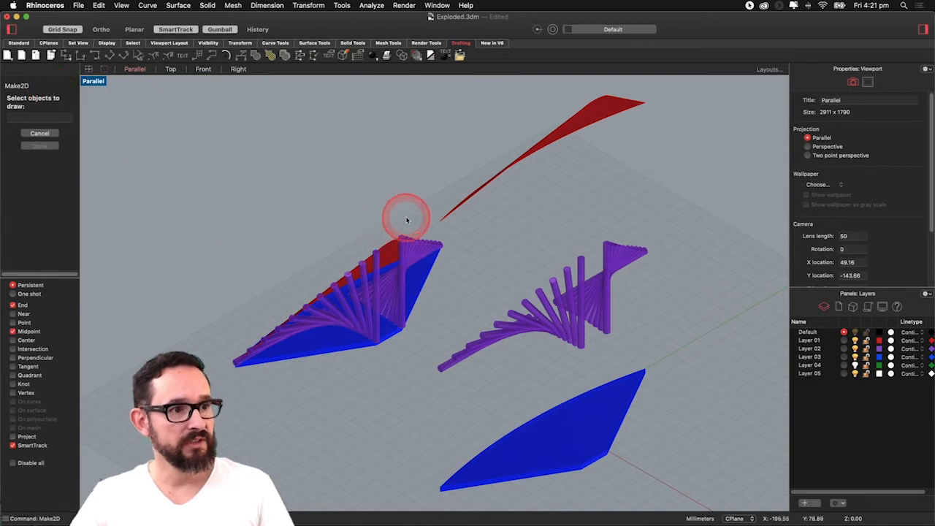
left_click_drag(154, 212, 446, 404)
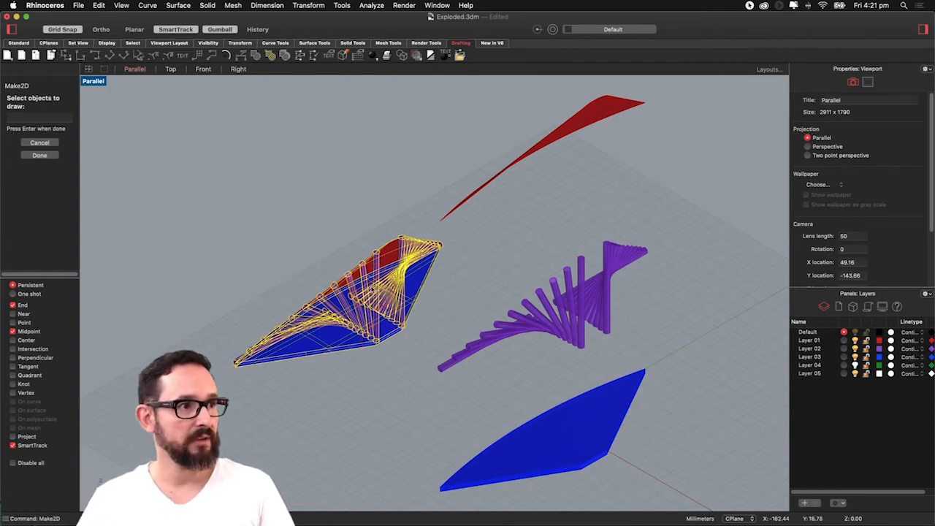
key("Return")
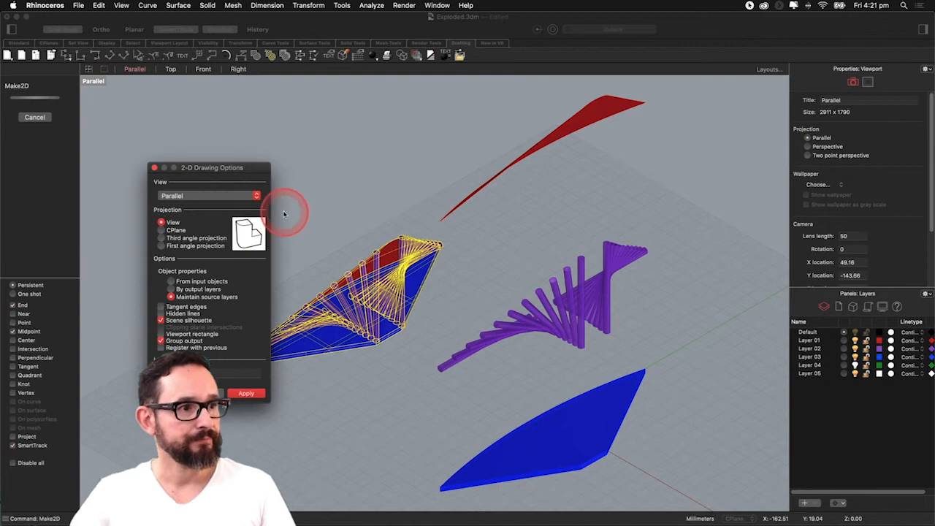
Generate the 2D drawing from the Parallel view with View projection, using Isometric2D as the output layer name
left_click(188, 204)
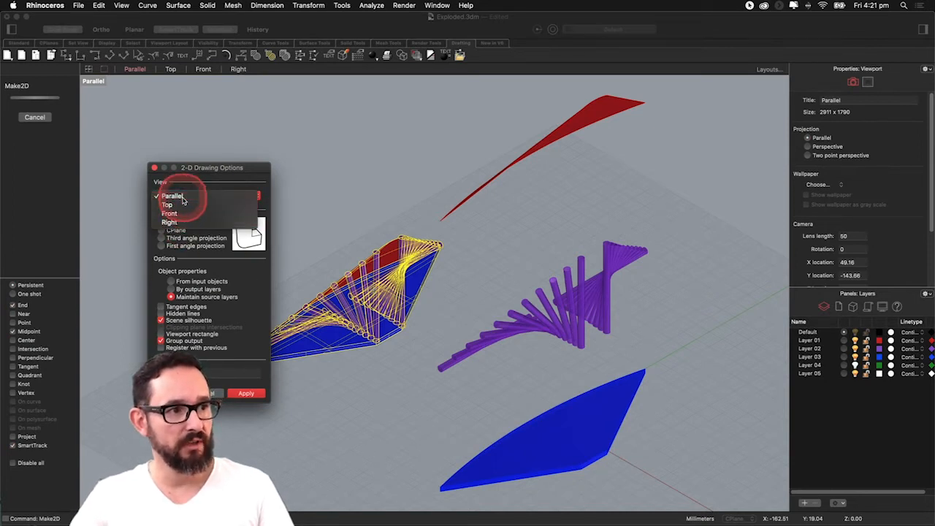
left_click(177, 196)
left_click_drag(213, 168, 168, 116)
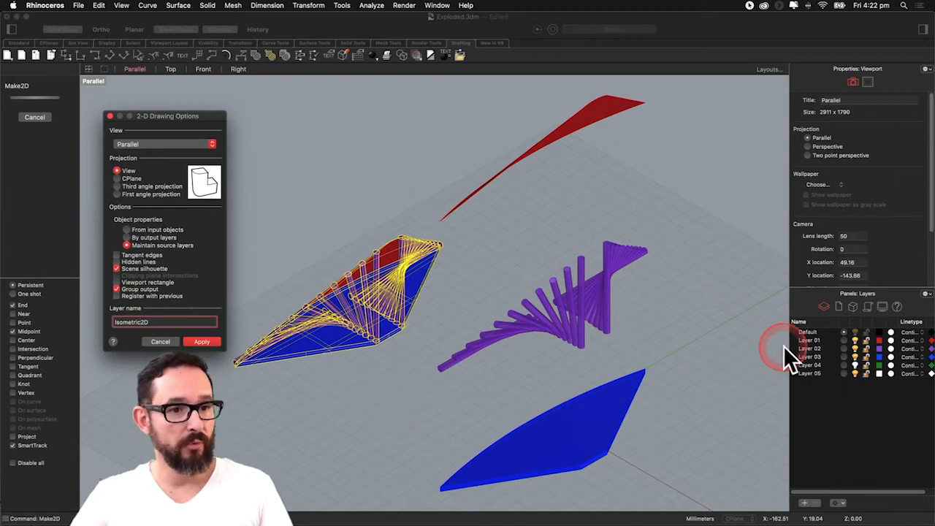
left_click(202, 342)
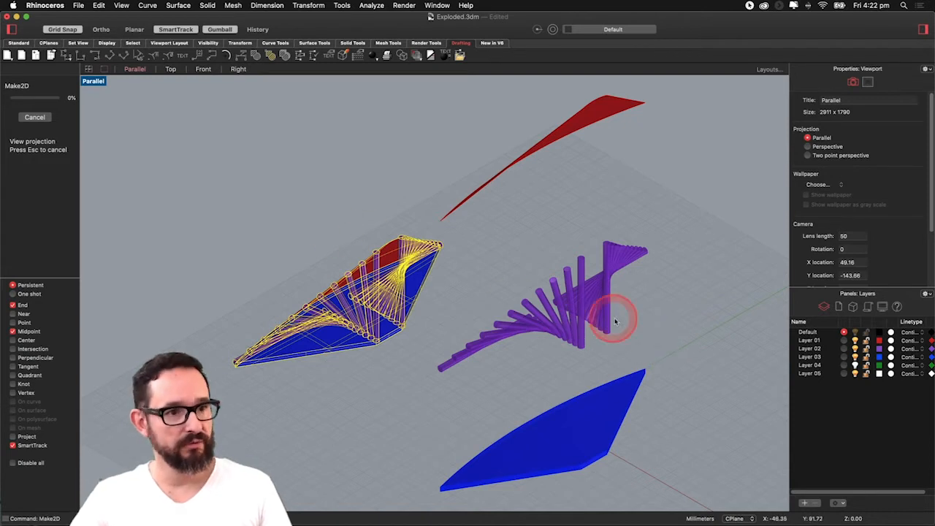
Zoom to the generated 2D linework and examine the flattened isometric drawing of the stick model
right_click_drag(664, 338, 416, 278)
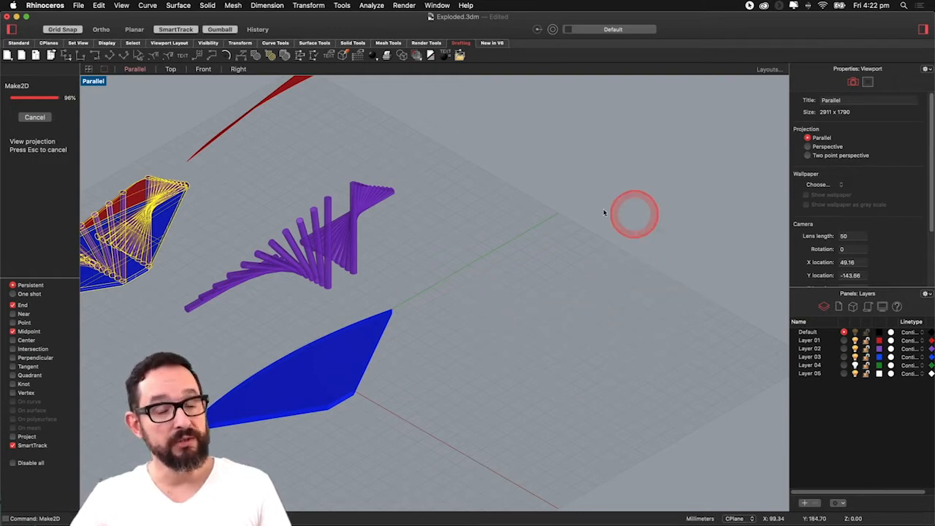
right_click_drag(606, 397, 634, 398)
right_click_drag(674, 364, 708, 354)
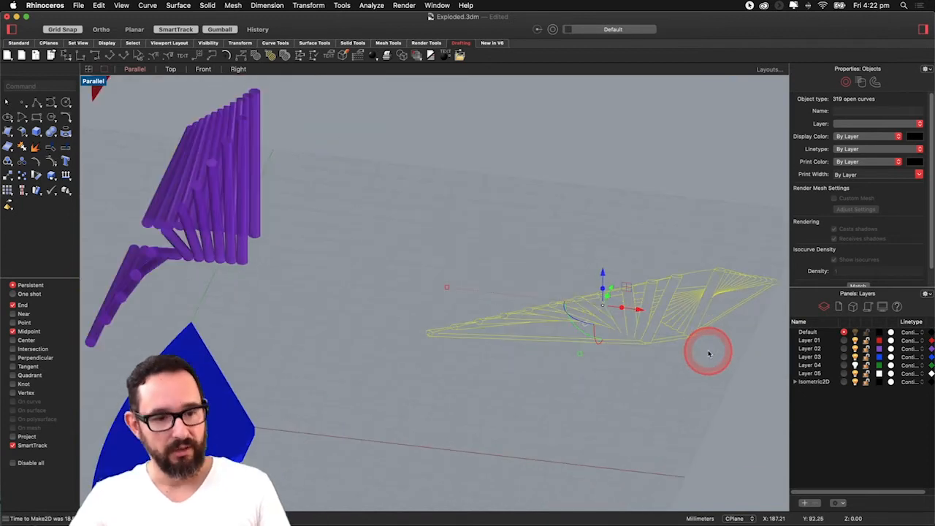
type("z")
key("Return")
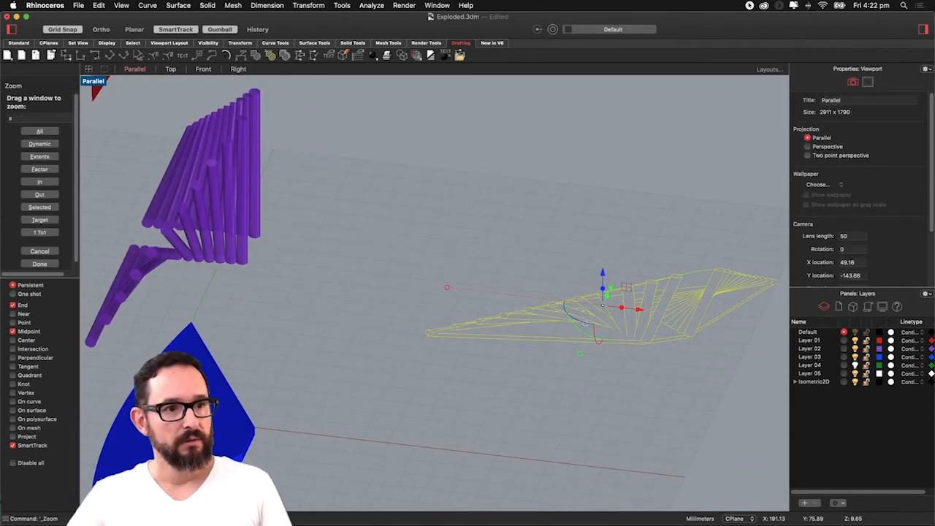
type("s")
key("Return")
right_click_drag(724, 370, 455, 292)
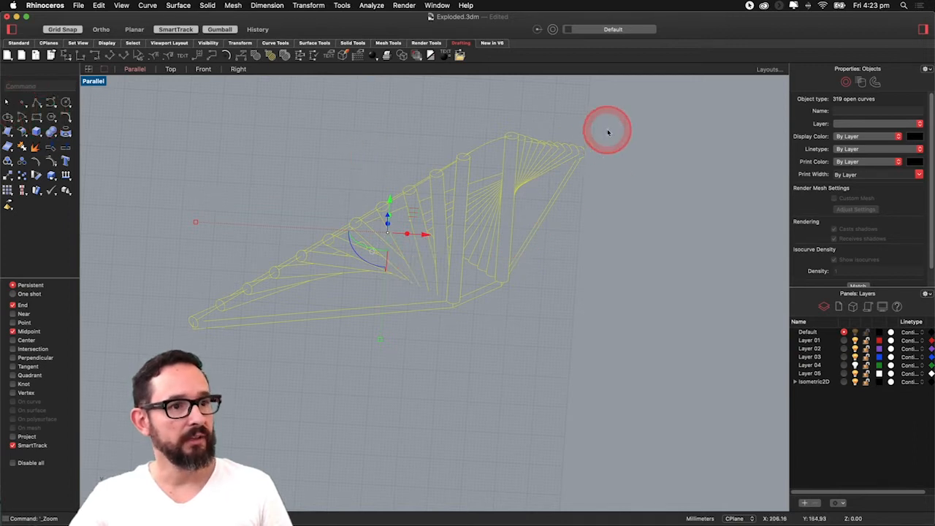
Delete all the curves of the generated 2D isometric linework
left_click_drag(609, 129, 281, 319)
left_click_drag(183, 358, 184, 358)
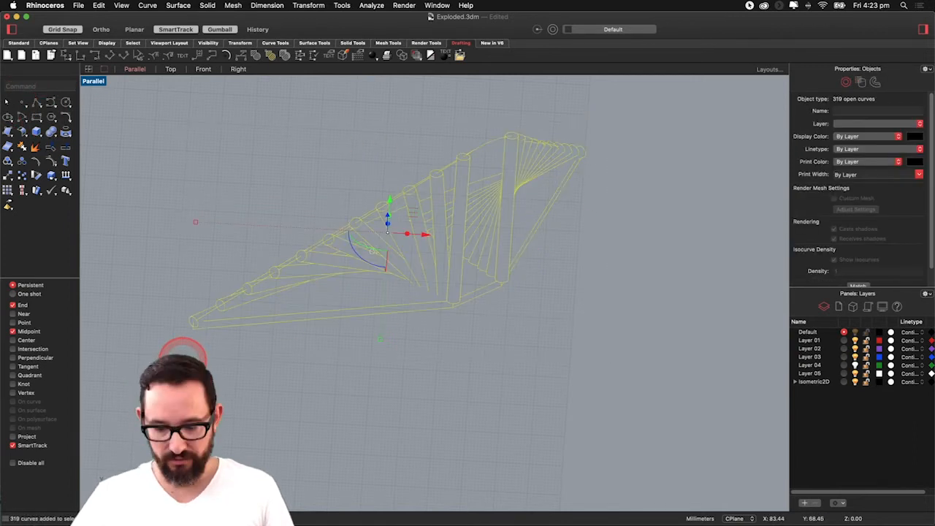
key("Delete")
Examine up close where the sticks of the assembled model run into each other and into the blue base surface
right_click_drag(265, 289, 410, 350)
scroll(210, 289, "up", 8)
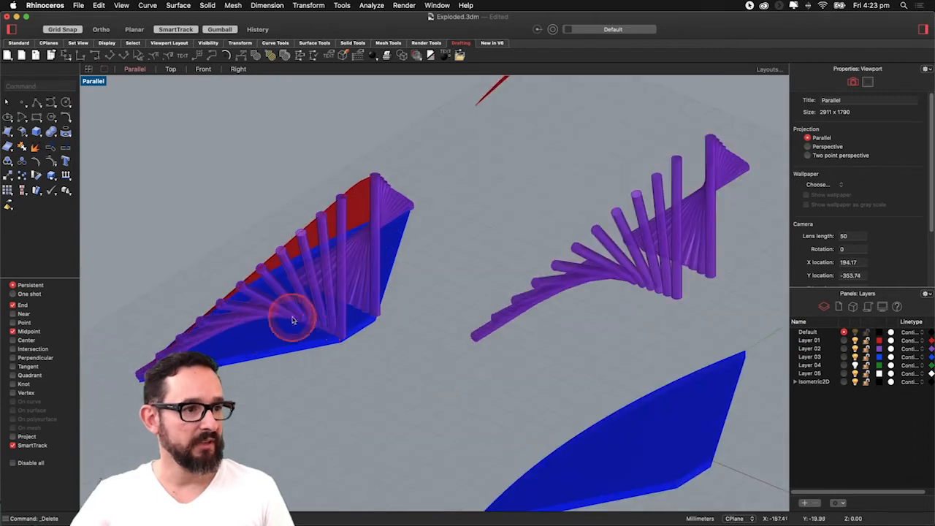
scroll(307, 325, "up", 10)
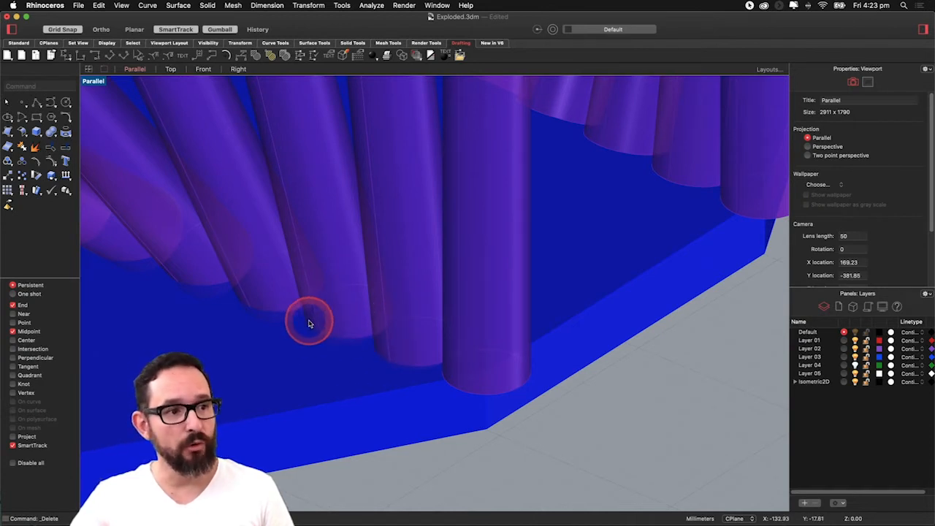
scroll(363, 339, "up", 5)
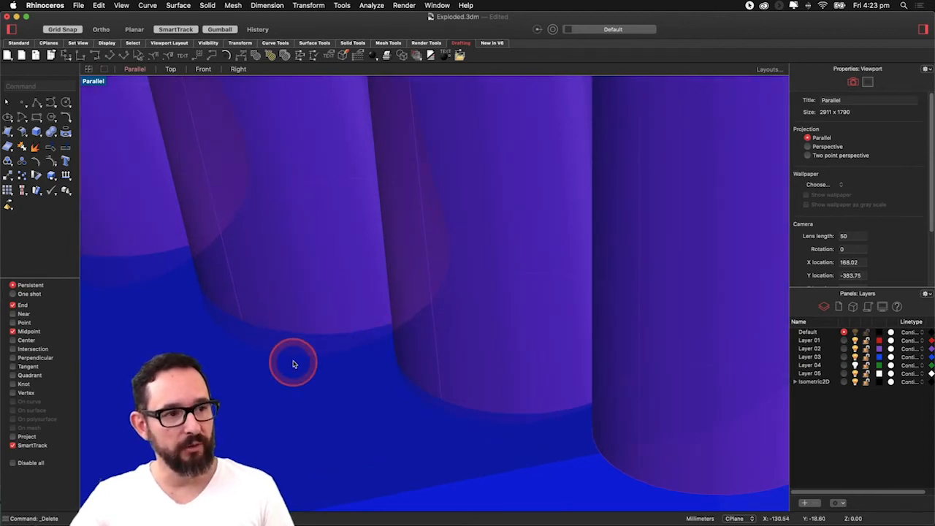
scroll(493, 402, "down", 3)
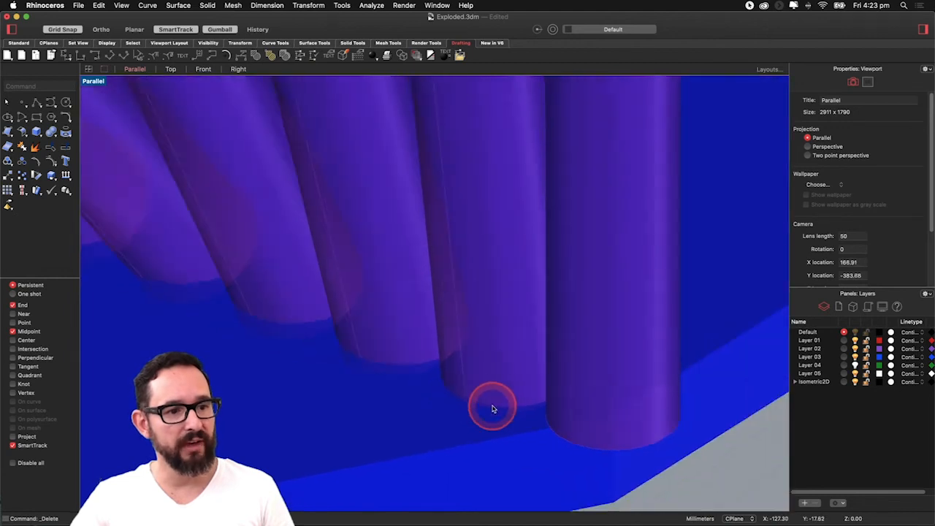
scroll(492, 409, "down", 3)
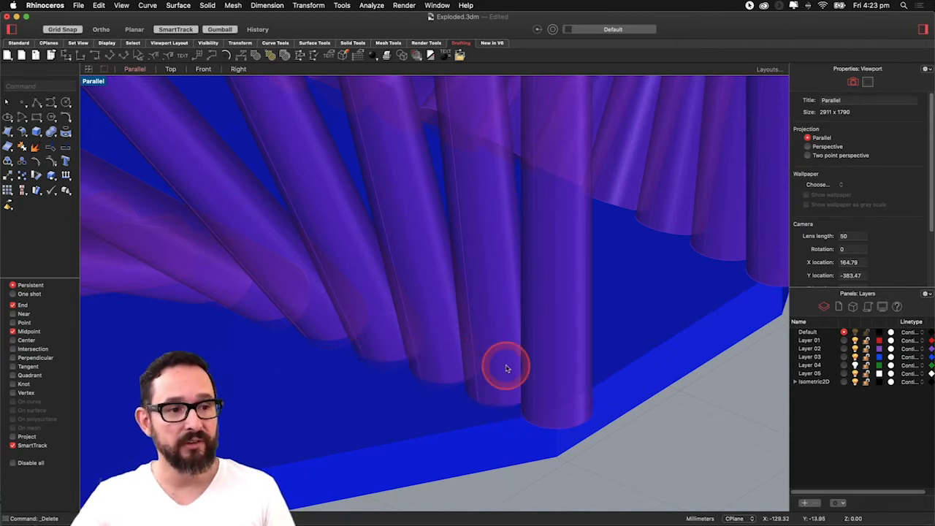
scroll(505, 368, "down", 4)
scroll(420, 363, "up", 3)
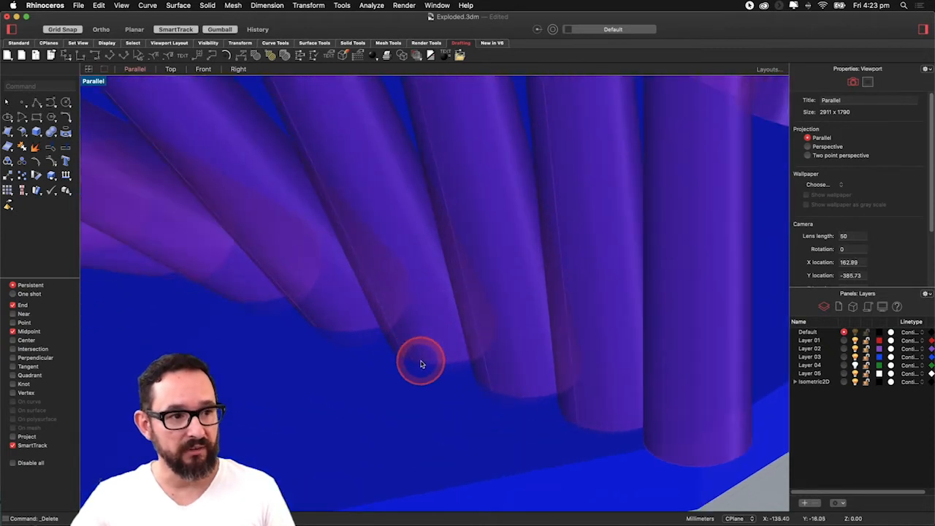
scroll(420, 363, "down", 4)
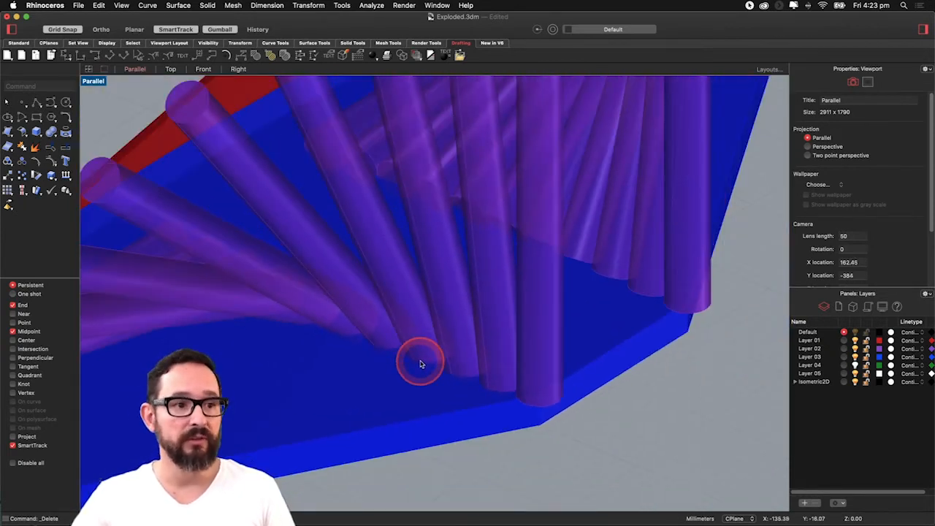
scroll(420, 363, "down", 4)
scroll(420, 363, "down", 2)
scroll(420, 363, "up", 2)
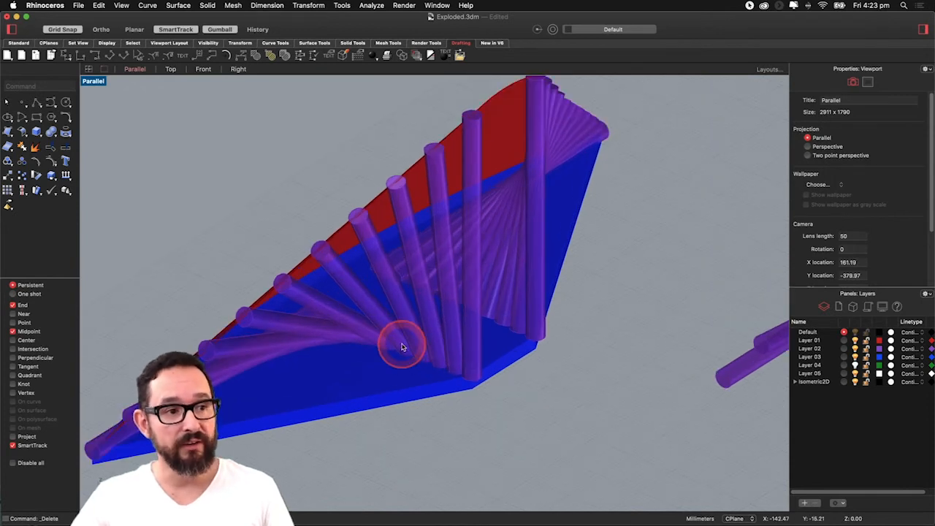
scroll(401, 346, "up", 2)
scroll(401, 346, "down", 2)
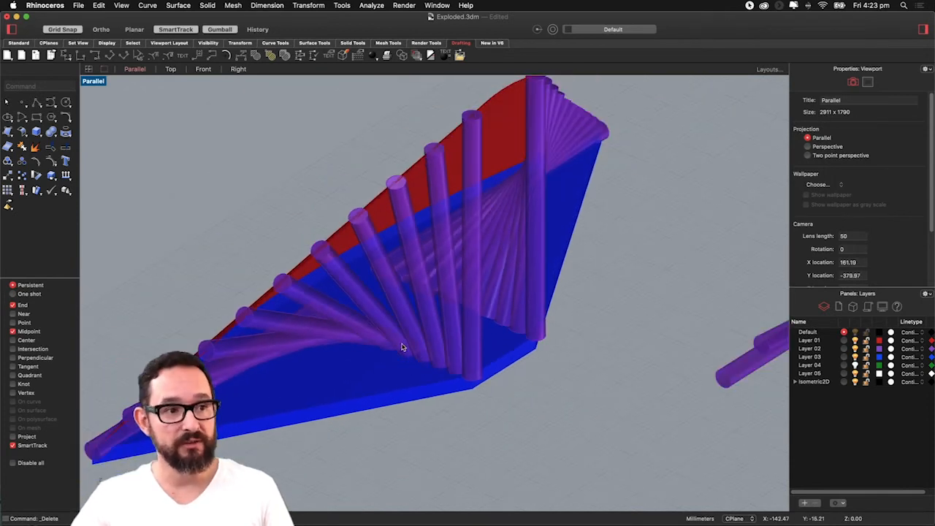
scroll(401, 347, "down", 1)
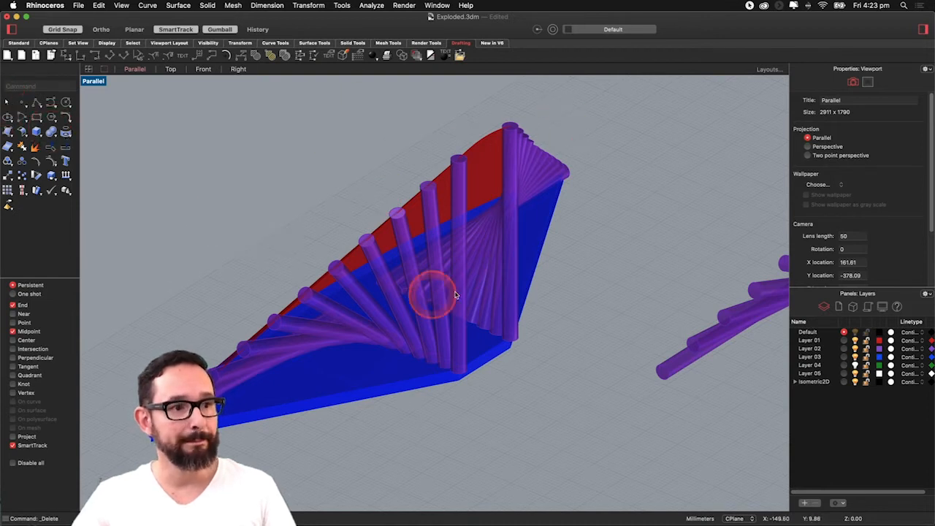
scroll(409, 349, "up", 2)
scroll(422, 349, "up", 3)
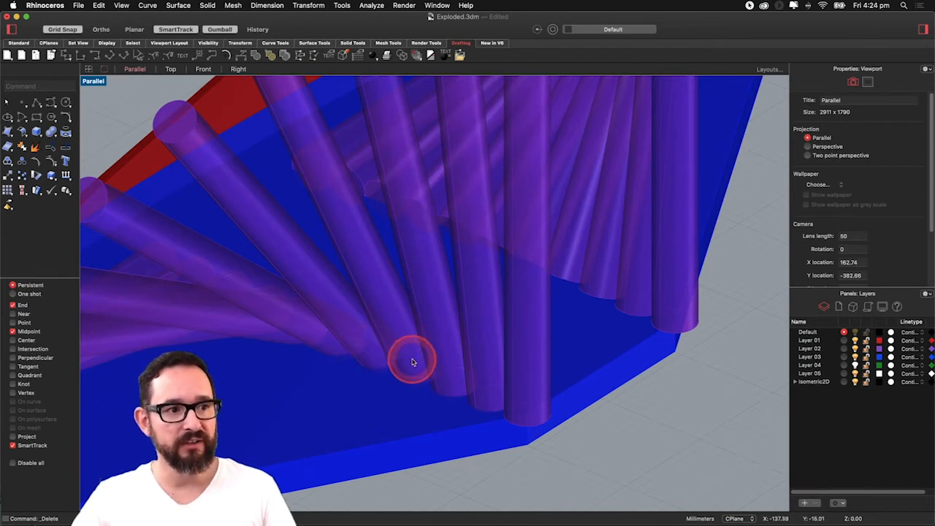
scroll(445, 347, "down", 2)
scroll(445, 344, "down", 2)
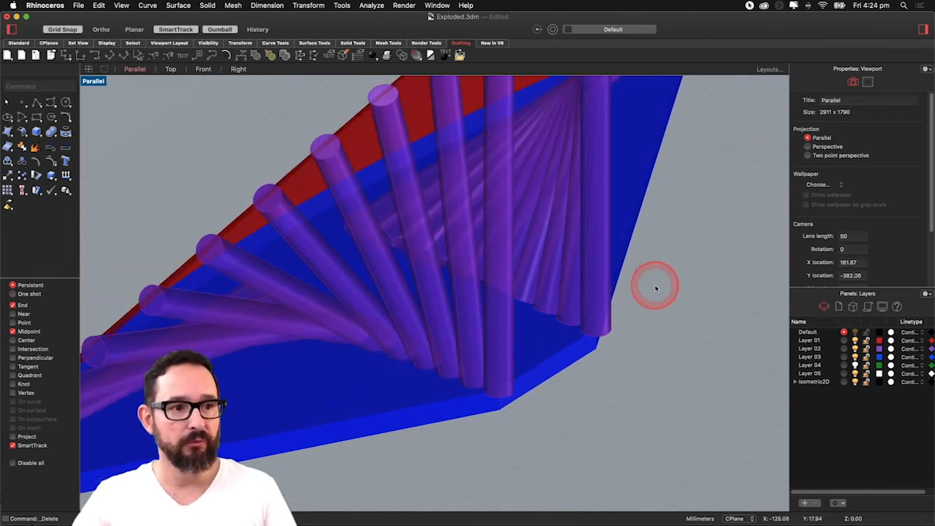
scroll(576, 343, "down", 2)
scroll(597, 307, "up", 2)
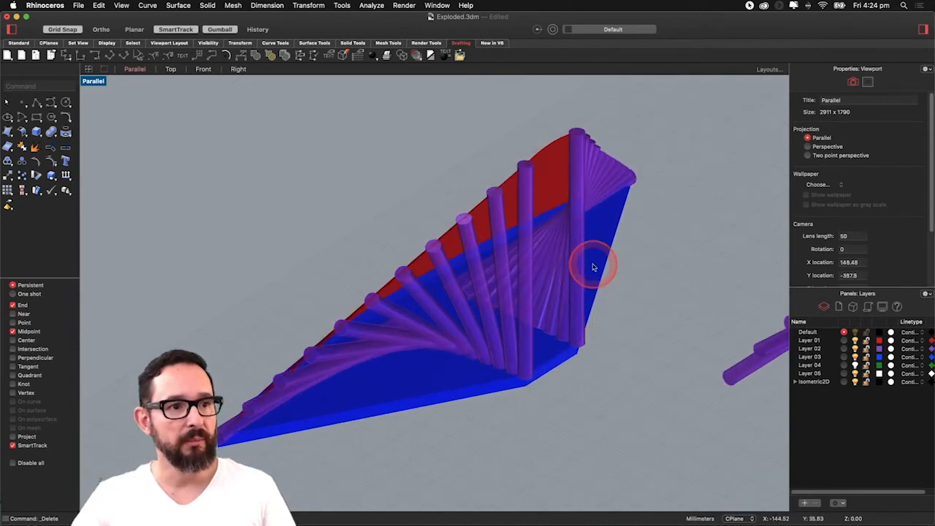
Try to ungroup the assembled stick model with the Ungroup command
left_click(477, 290)
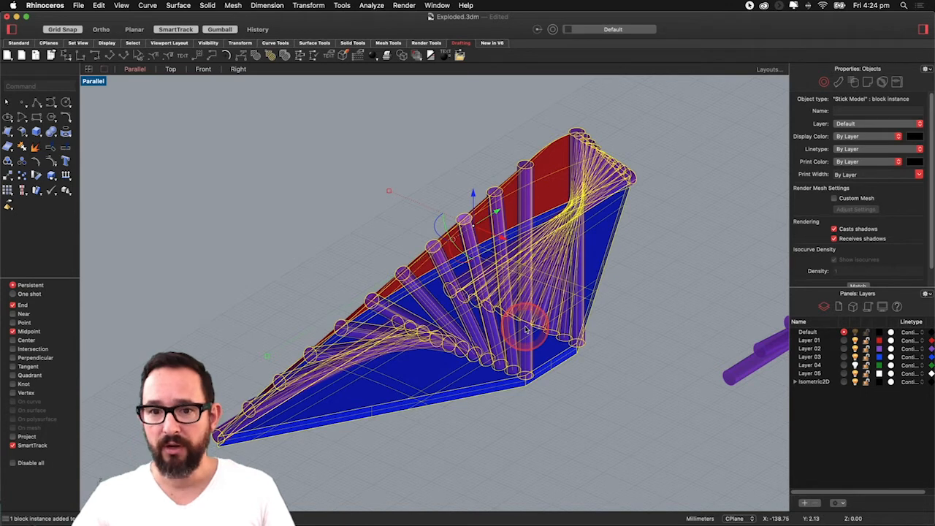
type("ungroup")
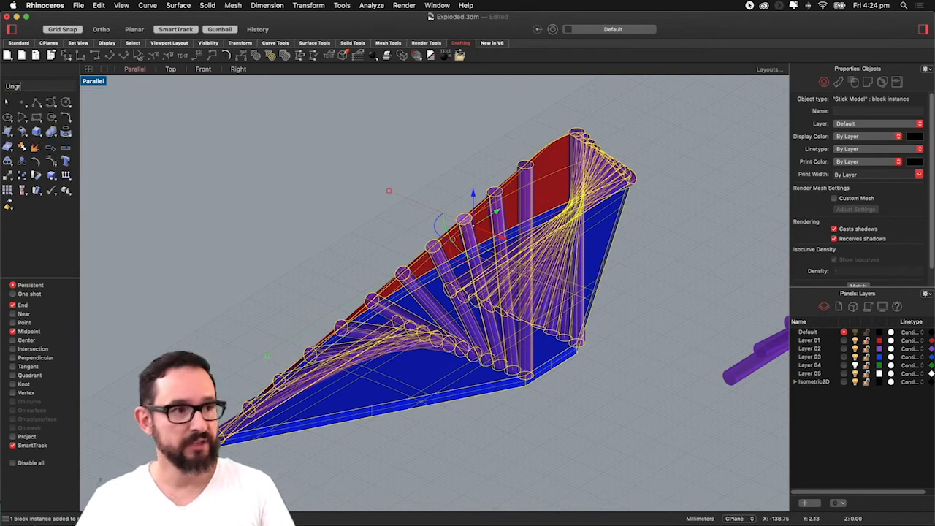
right_click(525, 327)
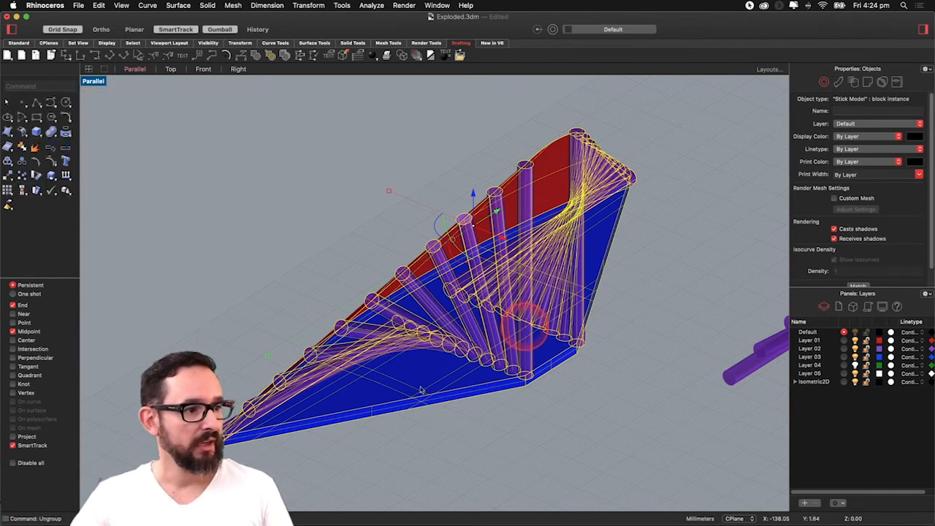
left_click(533, 425)
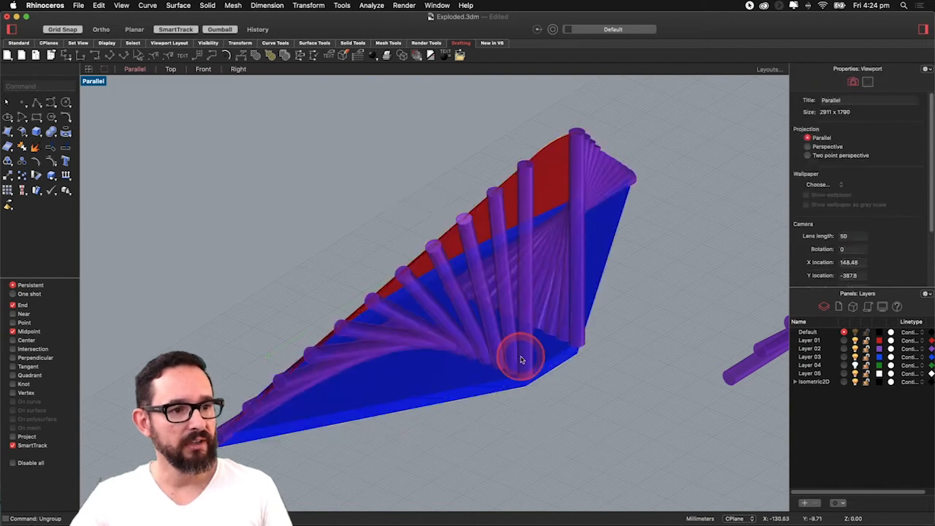
Explode the assembled Stick Model block instance into its separate objects
left_click(521, 358)
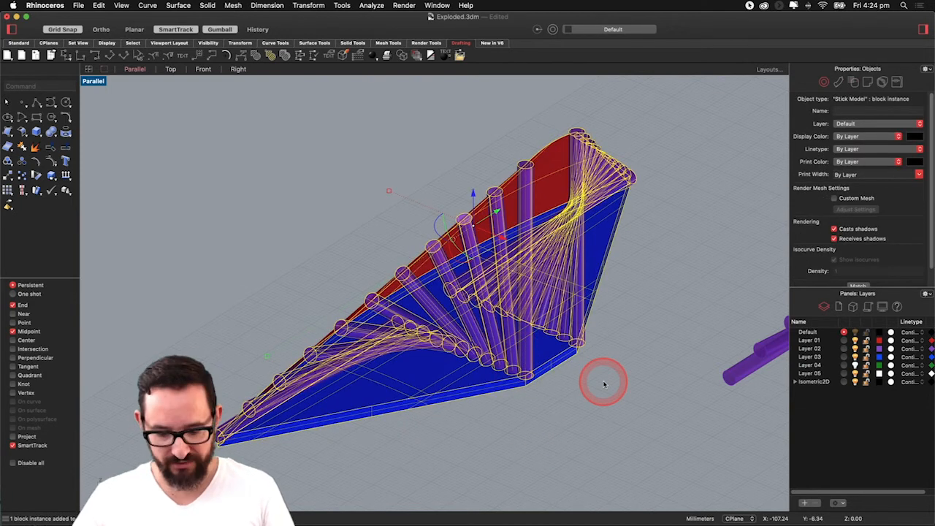
type("Explode")
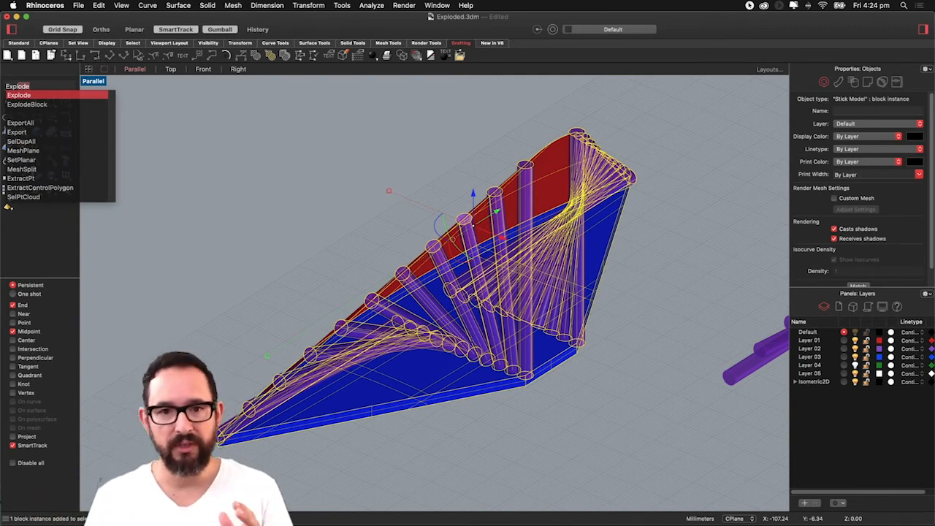
key("Return")
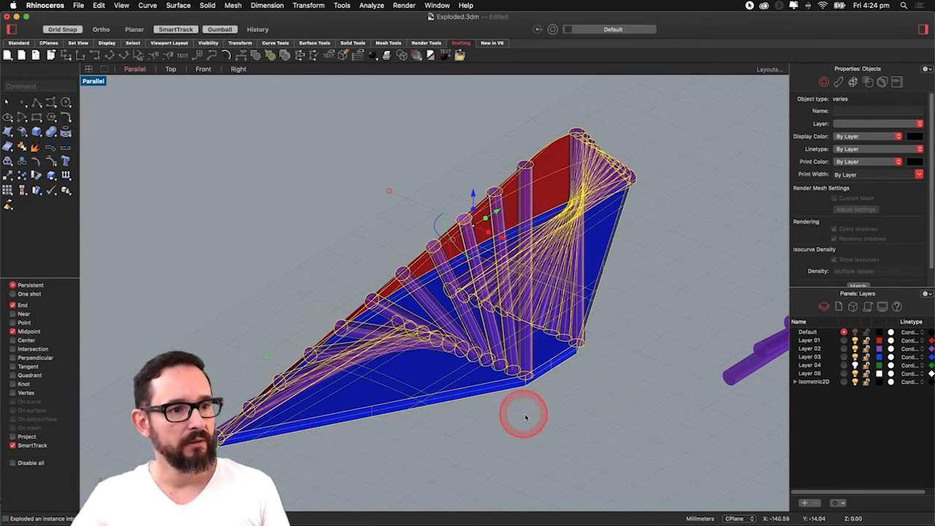
left_click(547, 427)
Check individual sticks and their centre curves in the exploded block, and inspect the stick ends near the base corner
left_click(524, 366)
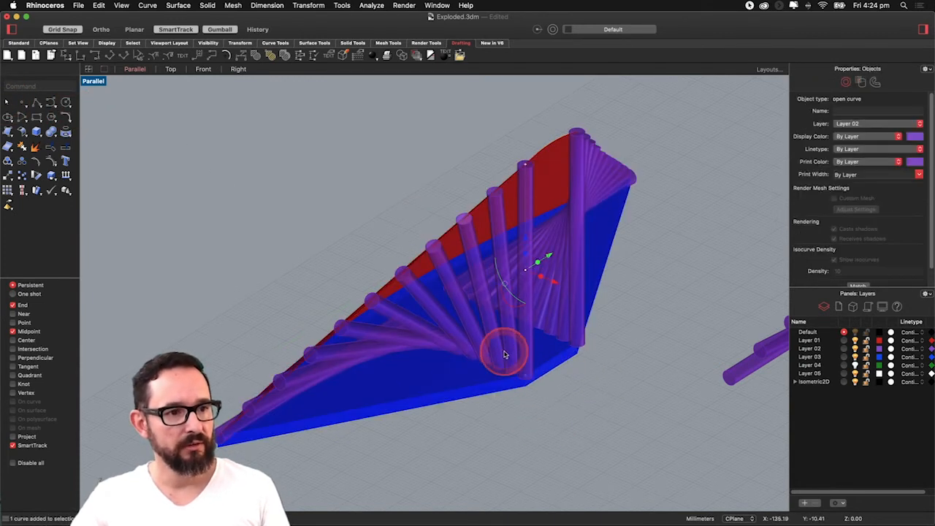
key("Escape")
left_click(471, 330)
left_click(467, 334)
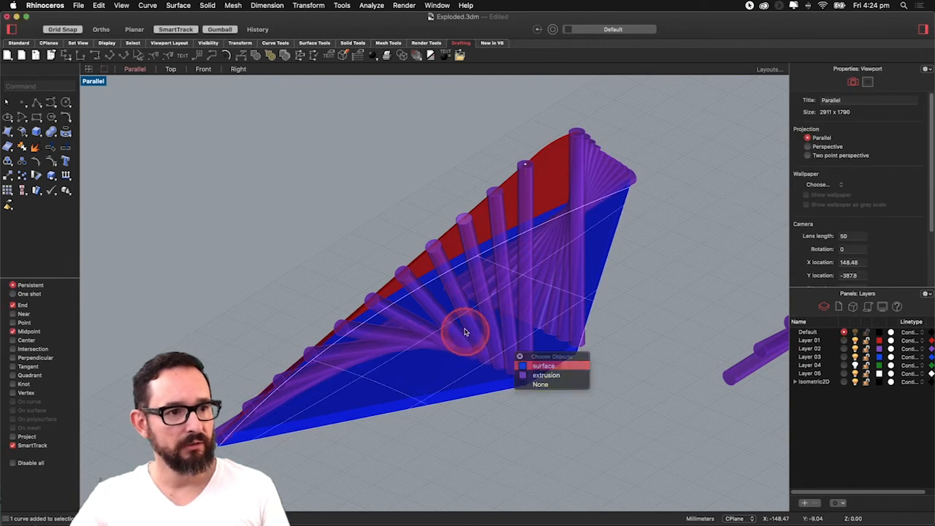
left_click(449, 276)
left_click(442, 267)
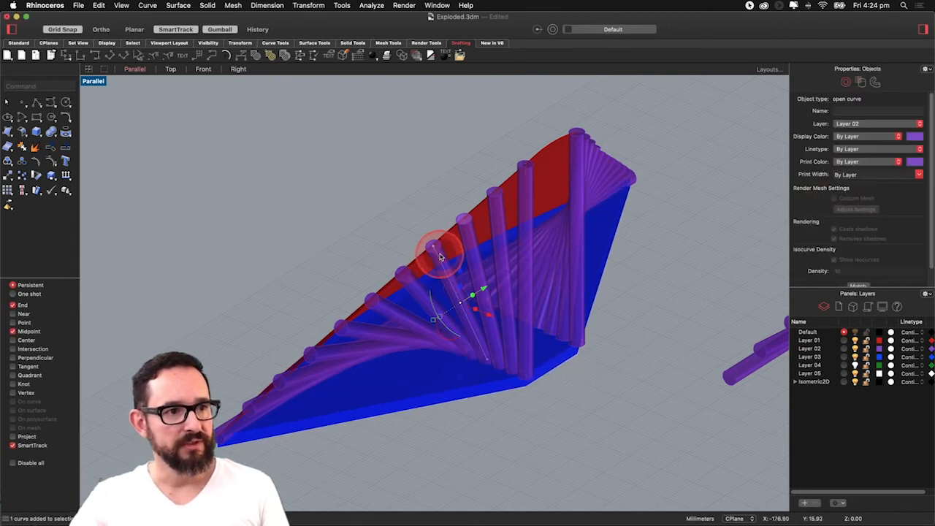
left_click(468, 246)
left_click(390, 223)
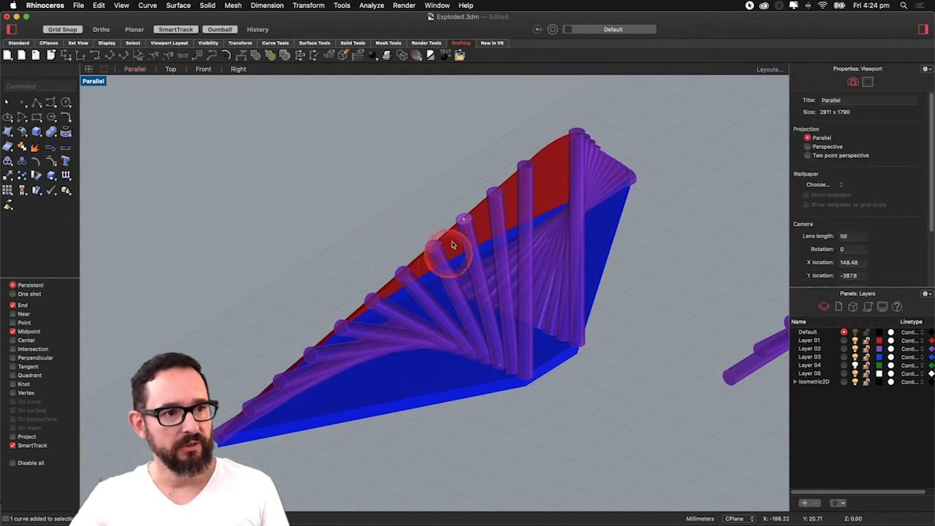
left_click(464, 216)
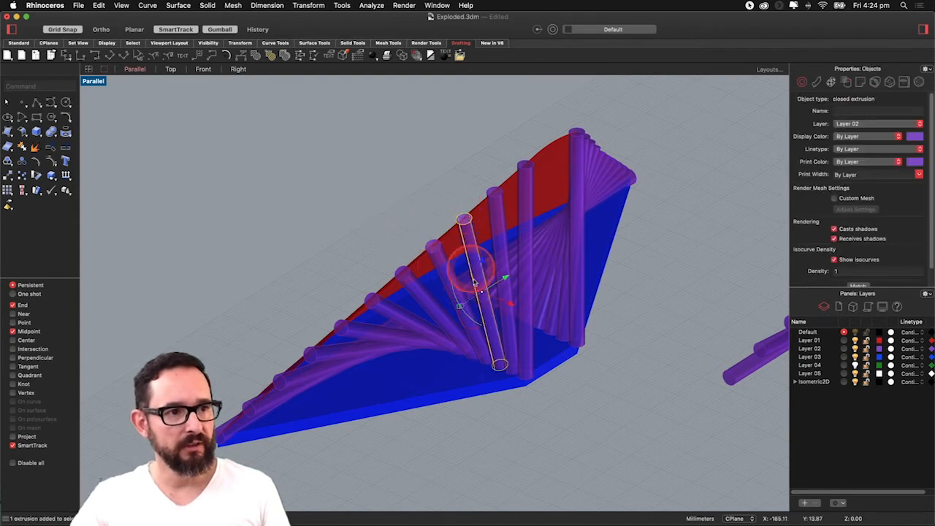
scroll(501, 365, "up", 6)
key("Escape")
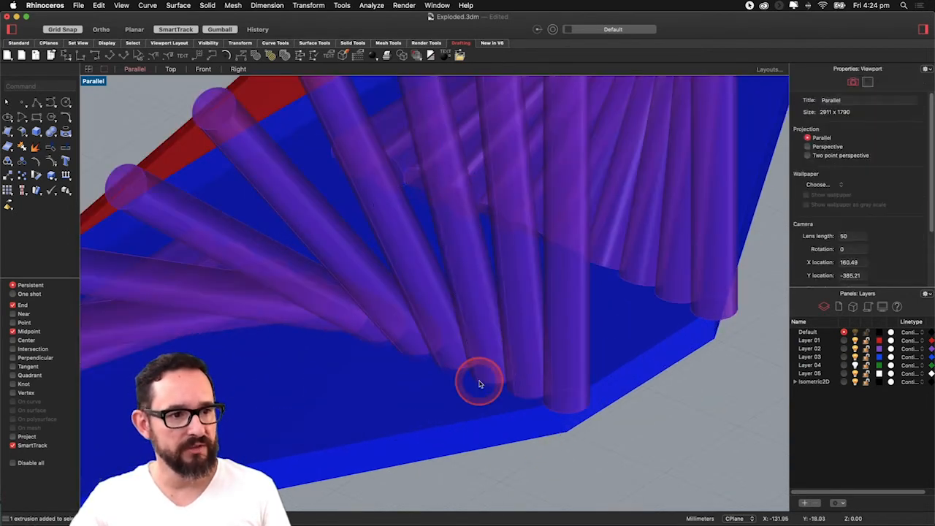
scroll(485, 366, "up", 3)
scroll(486, 358, "down", 5)
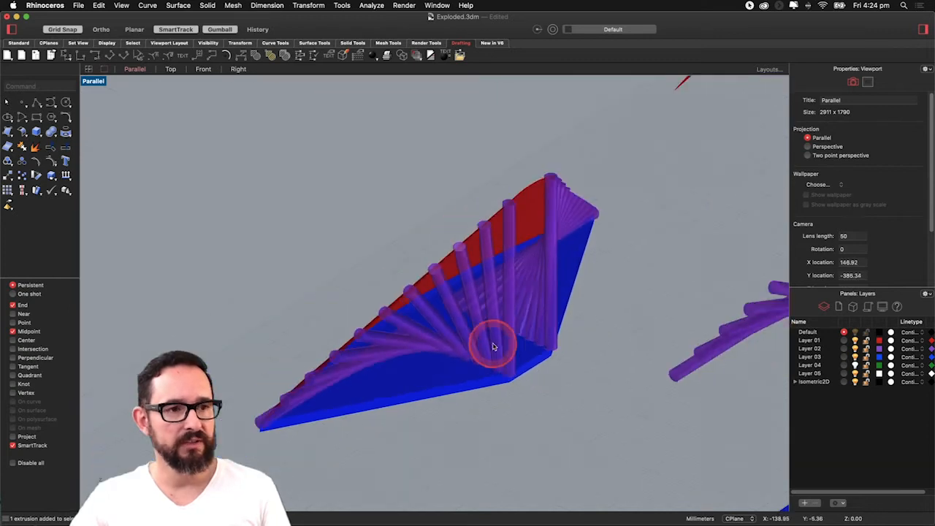
Run Intersect on all objects of the assembled stick model to create curves where the sticks and surfaces meet
scroll(492, 340, "up", 2)
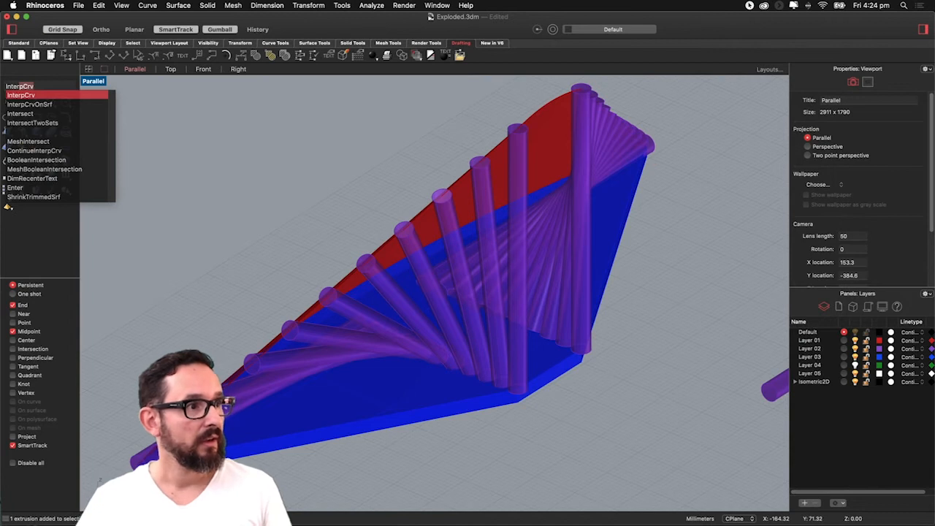
key("Down")
key("Down")
key("Down")
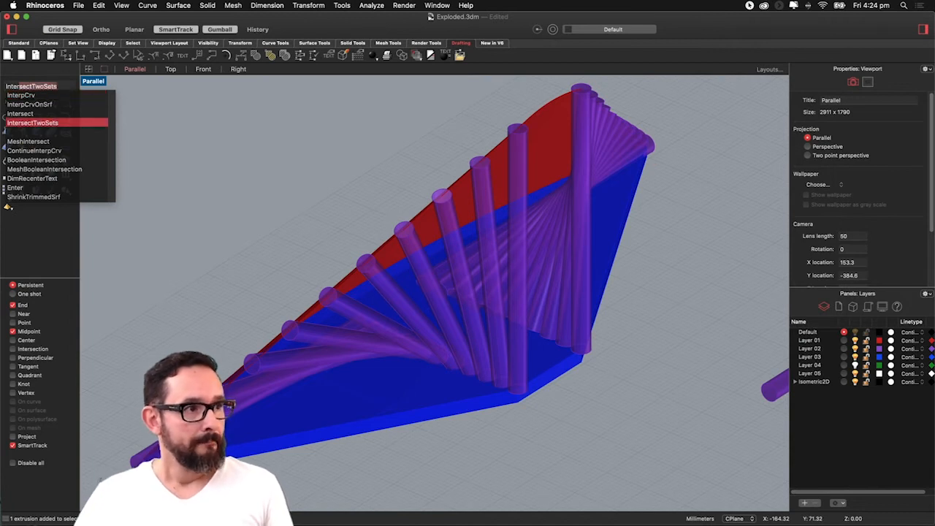
key("Up")
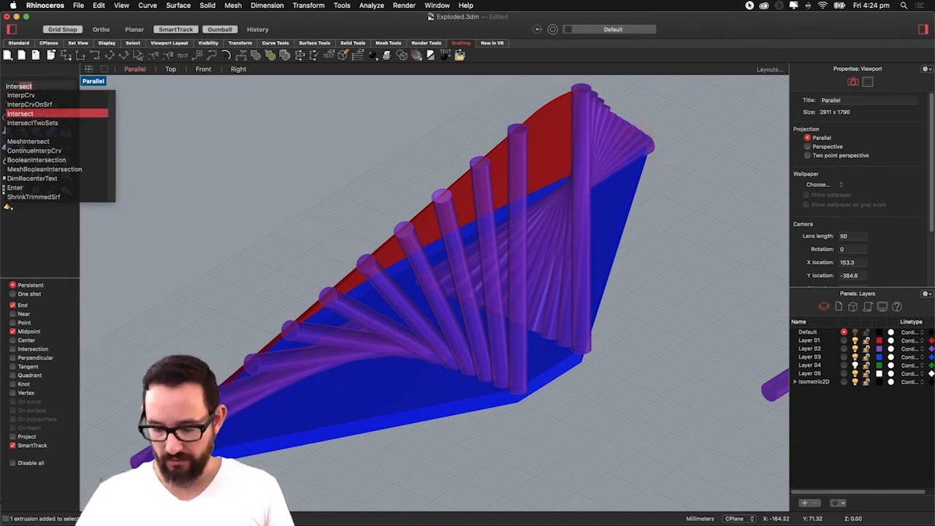
key("Return")
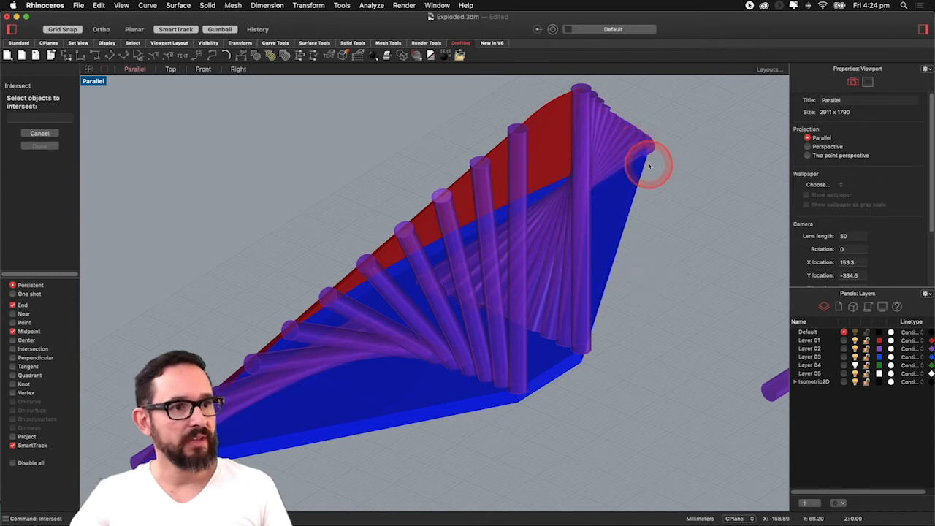
left_click_drag(688, 97, 105, 510)
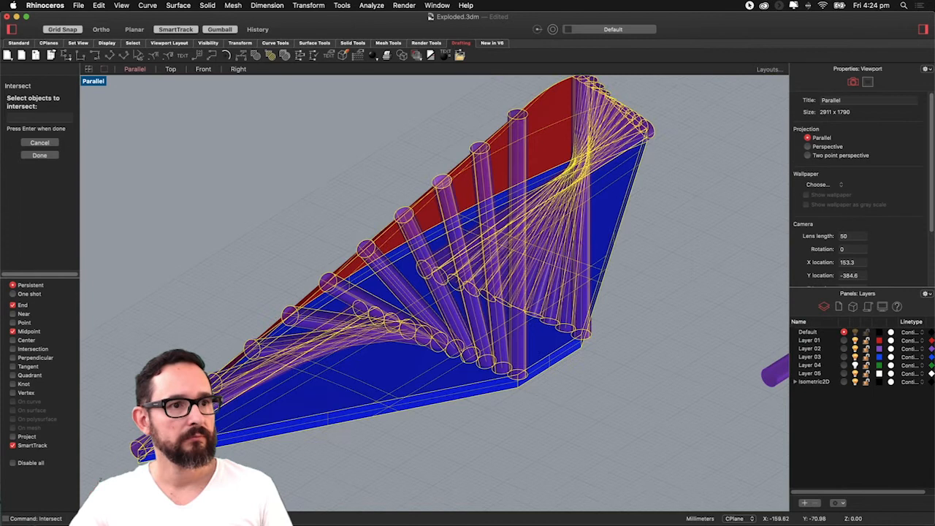
scroll(222, 443, "down", 2)
scroll(336, 314, "up", 2)
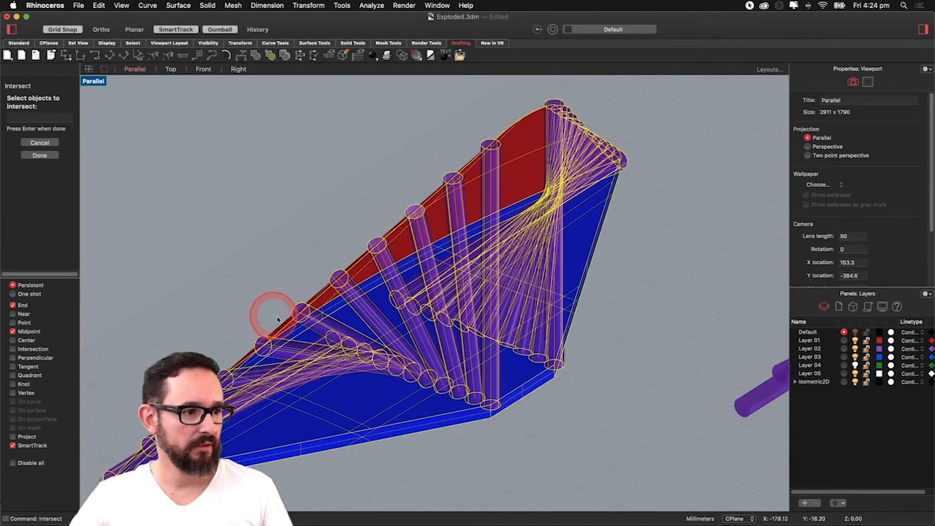
key("Return")
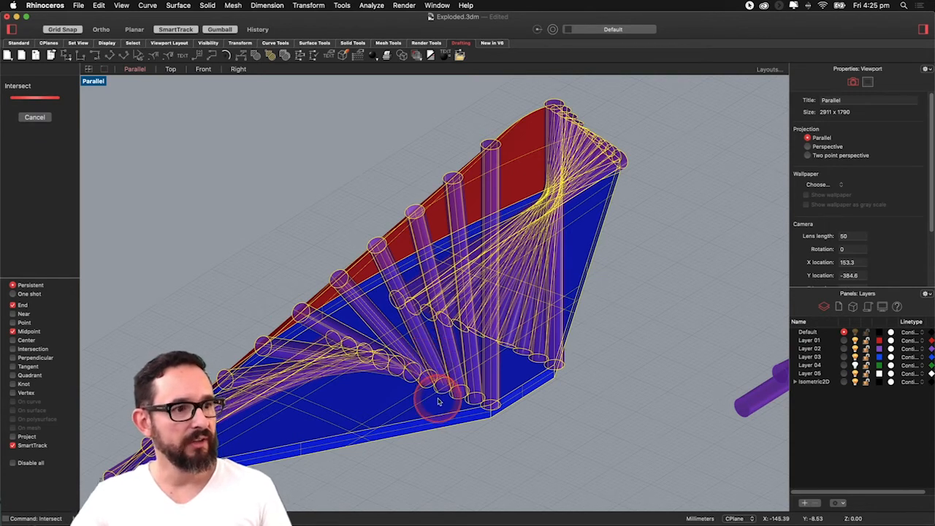
Examine the new intersection curves where the sticks meet the blue base, selecting one closed curve at a stick end
scroll(431, 392, "up", 10)
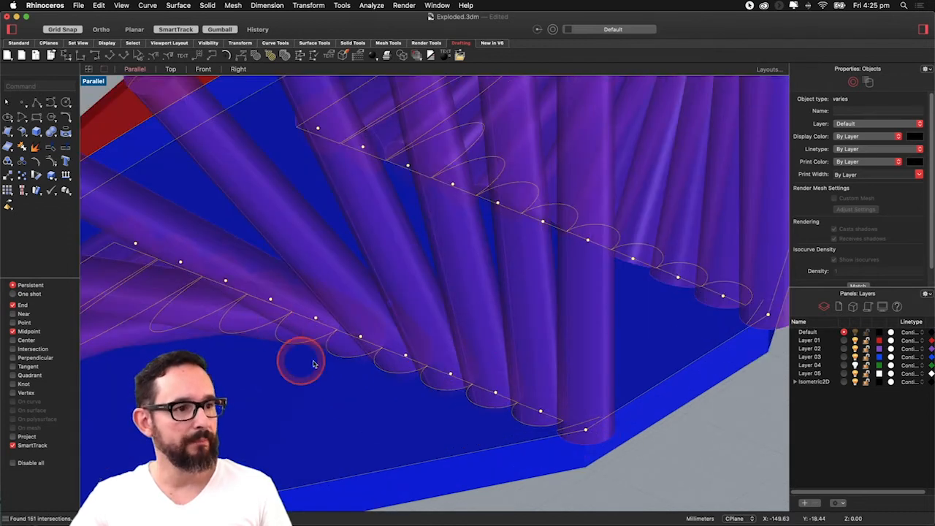
scroll(444, 376, "down", 10)
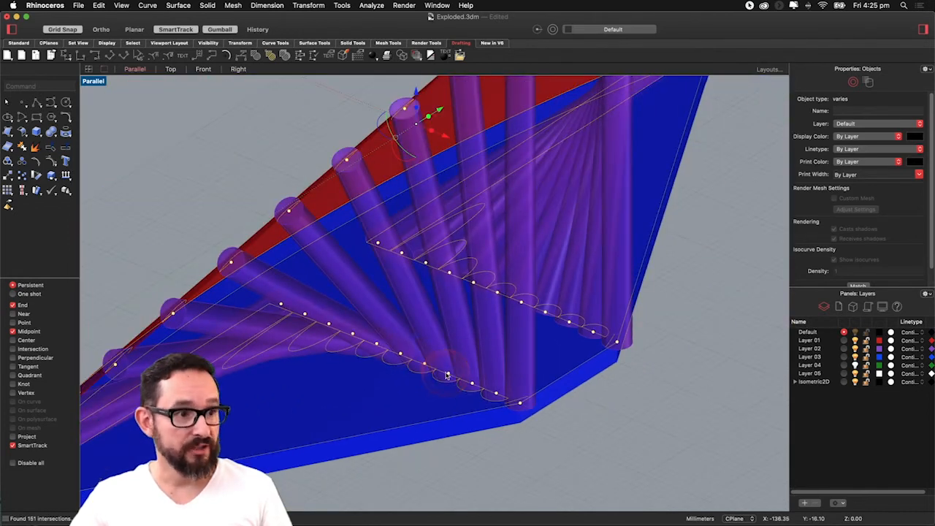
left_click(513, 451)
scroll(467, 376, "up", 10)
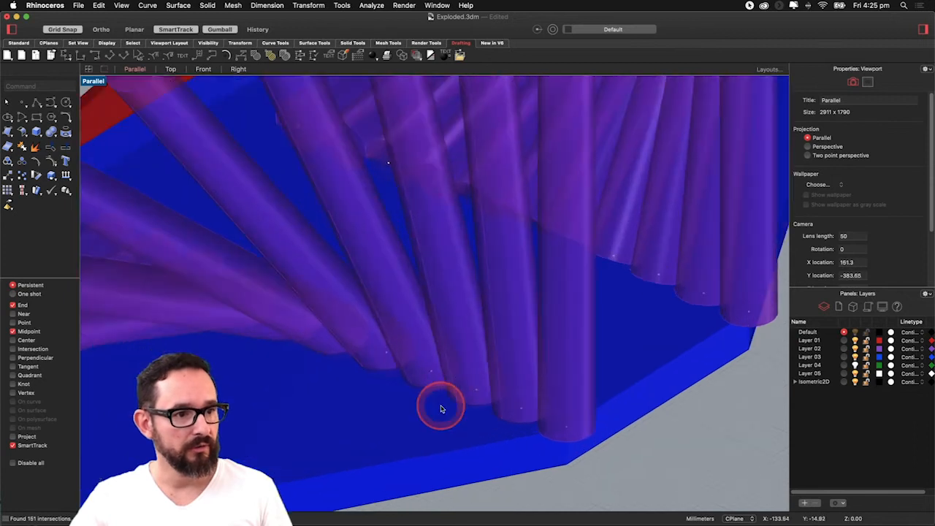
left_click(414, 390)
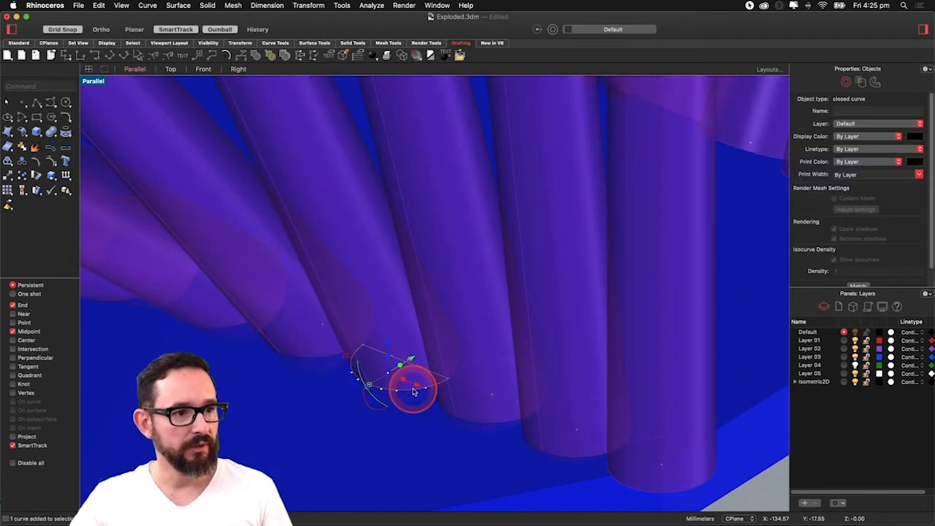
scroll(497, 371, "down", 2)
scroll(496, 372, "down", 8)
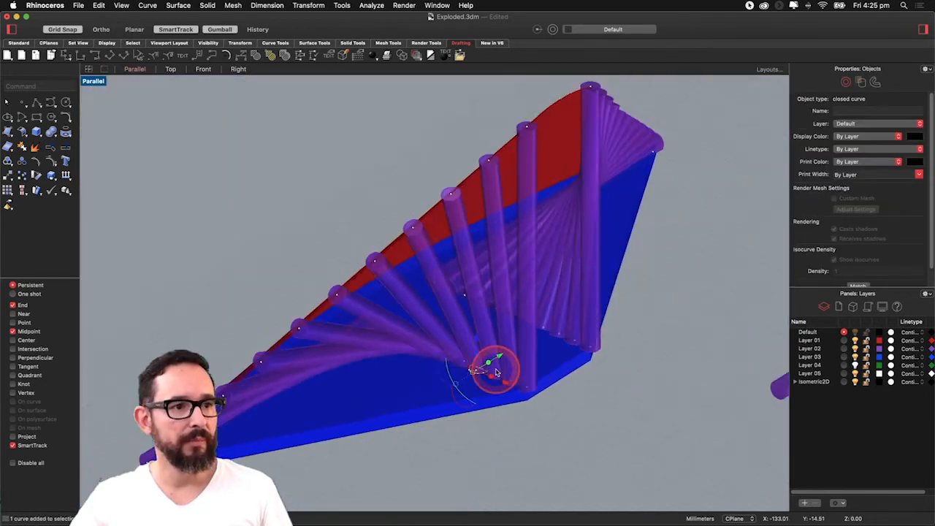
left_click(621, 326)
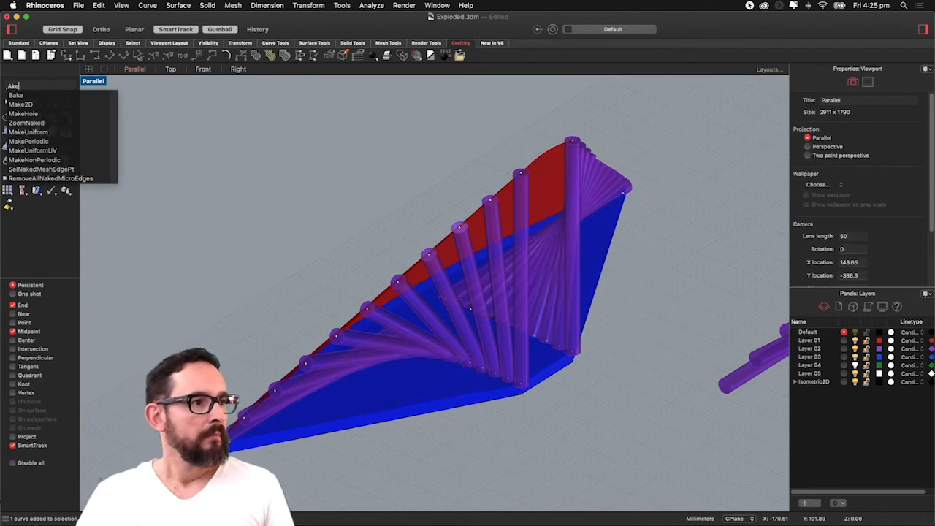
key("Up")
key("Up")
key("Up")
key("Up")
key("Up")
key("Up")
key("Up")
key("Up")
key("Up")
key("Up")
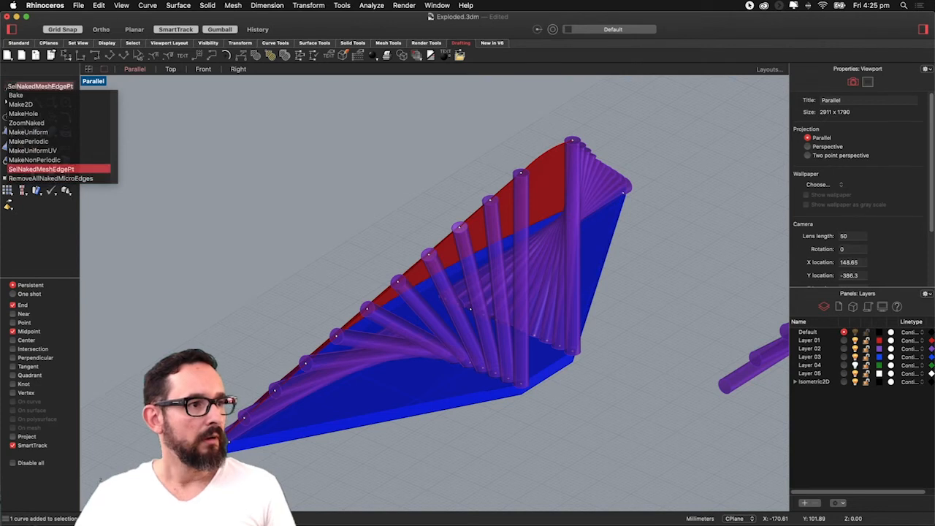
key("Down")
key("Down")
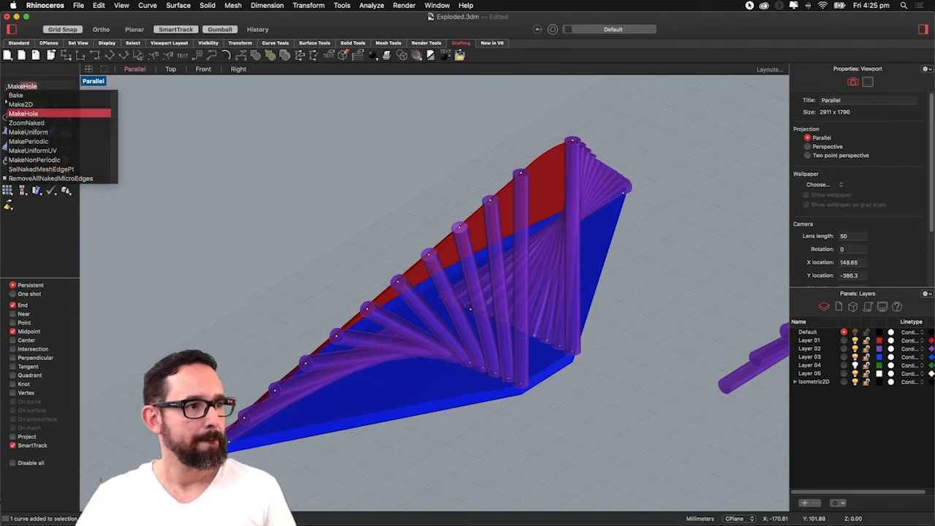
key("Up")
key("Return")
left_click(676, 132)
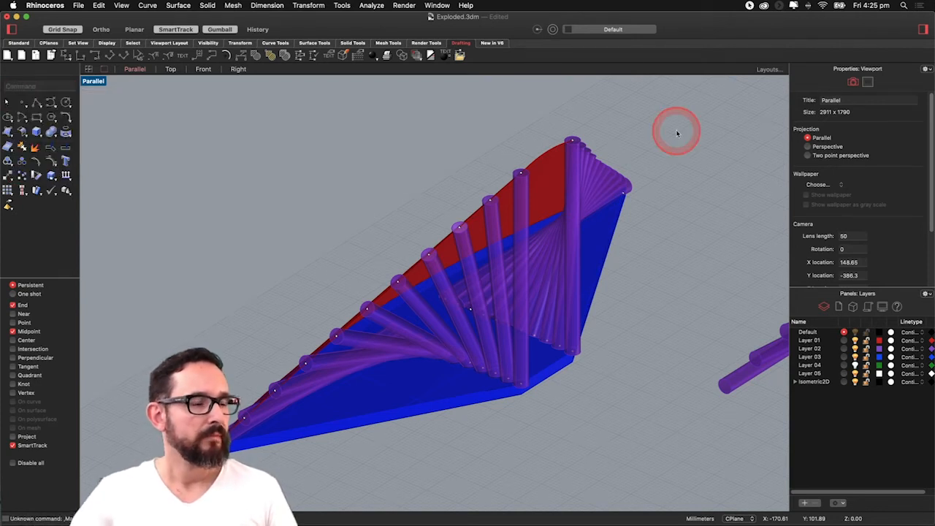
Run Intersect again on all objects of the assembled stick model and undo the repeated intersection
left_click_drag(672, 119, 147, 488)
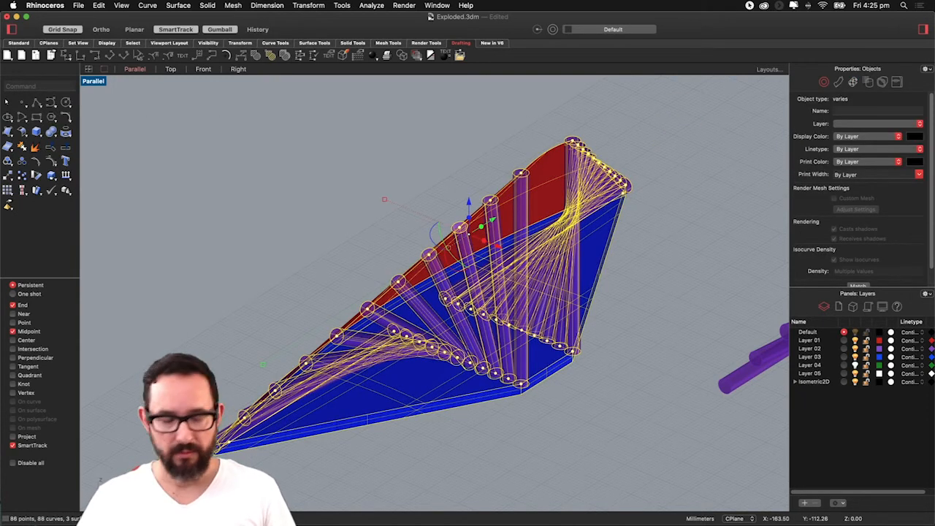
key("Return")
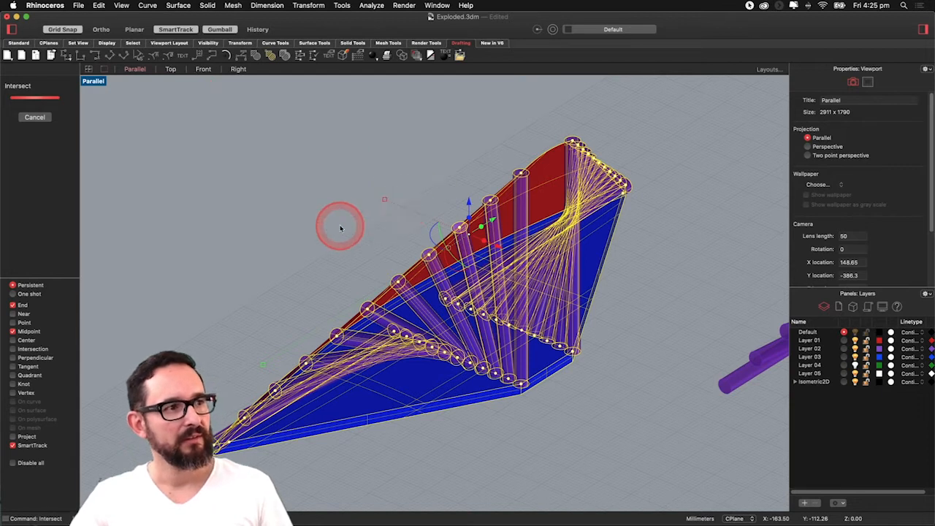
scroll(248, 223, "down", 6)
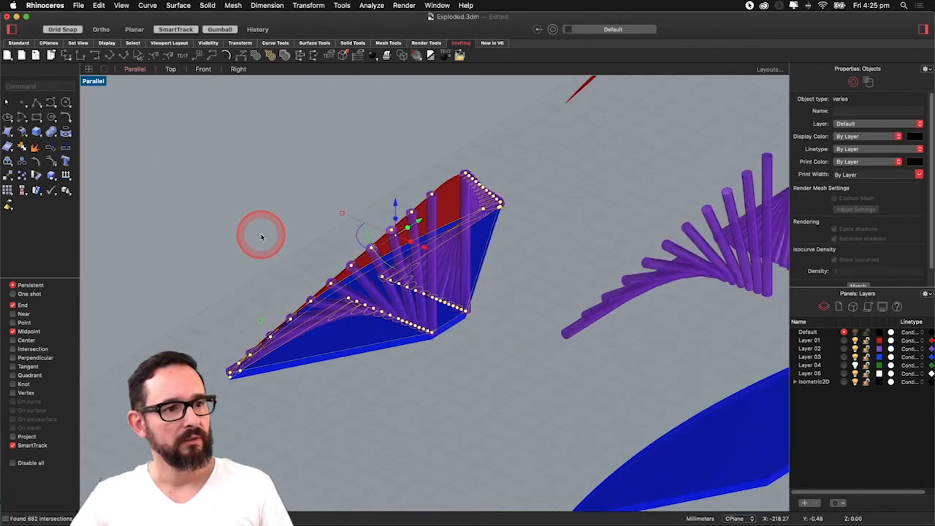
scroll(324, 234, "up", 6)
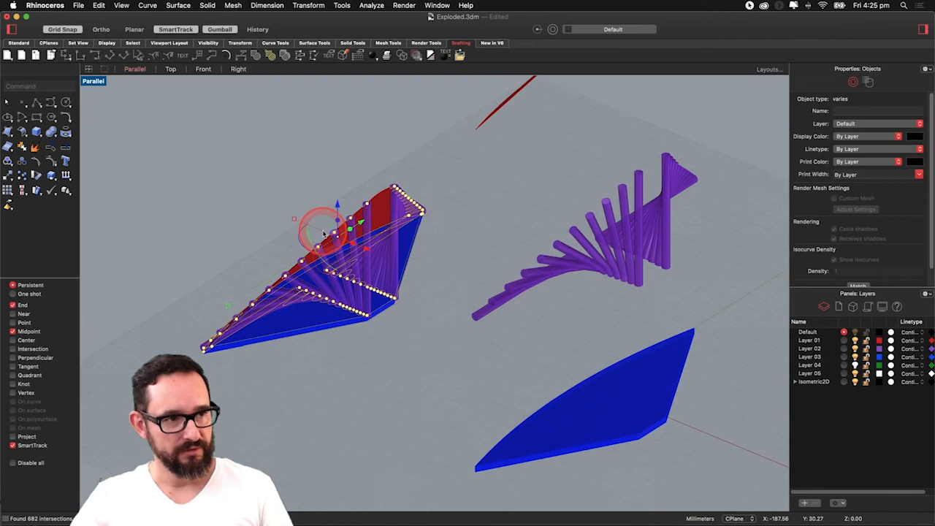
key("super+z")
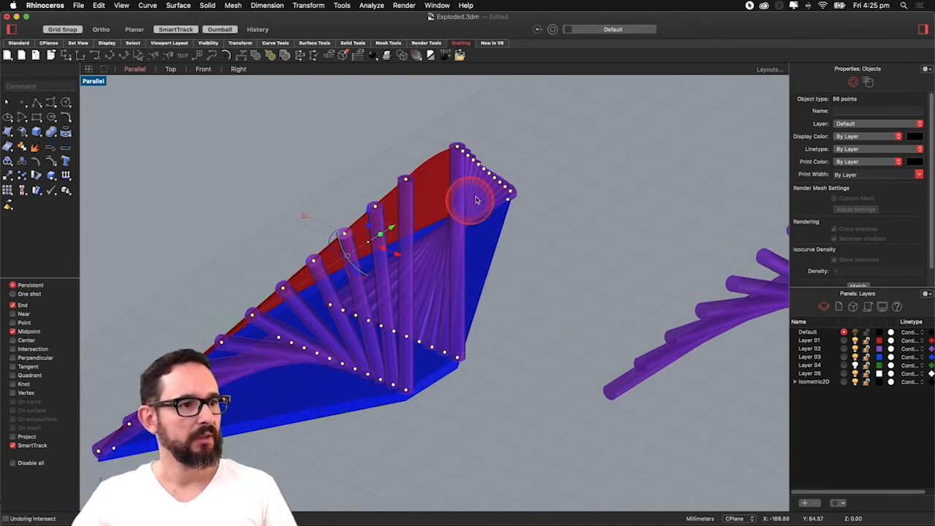
Check the closed intersection curve at one stick's lower end near the base corner, and clear the selection
scroll(340, 363, "up", 2)
scroll(357, 378, "up", 8)
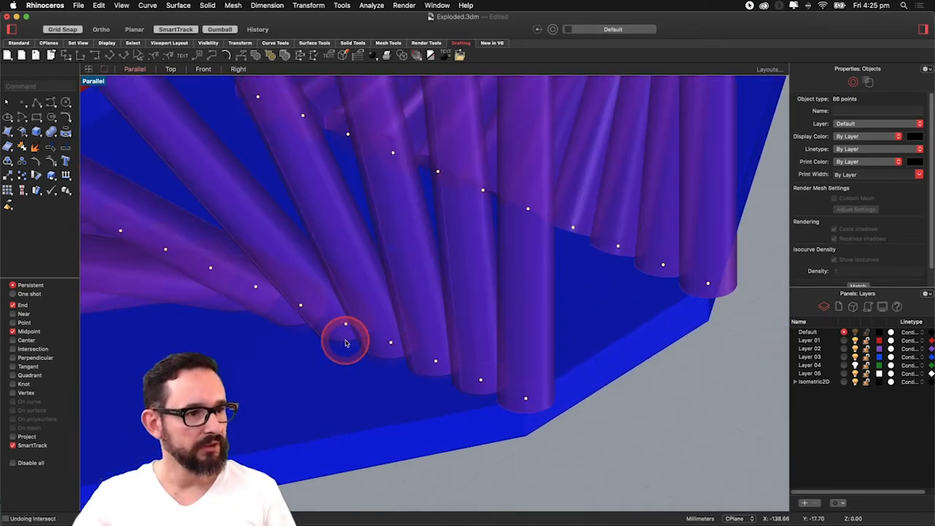
left_click(348, 351)
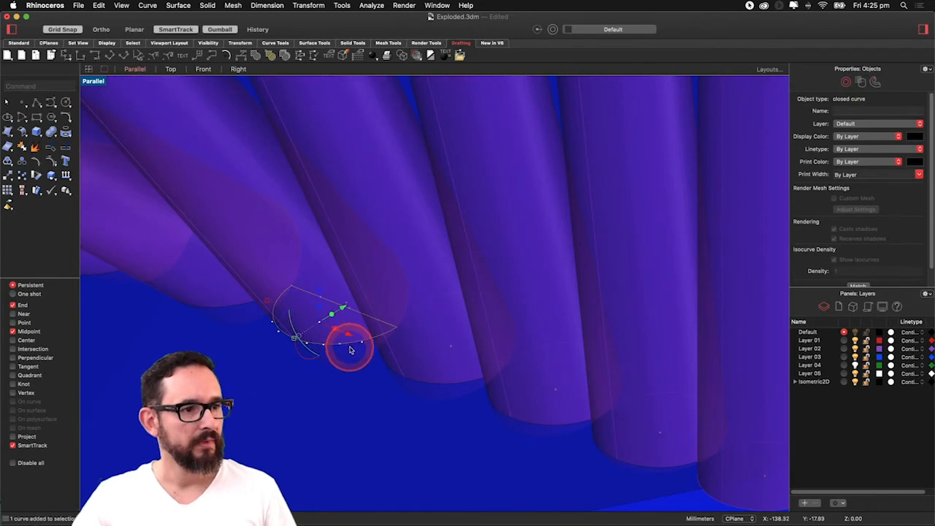
scroll(349, 353, "down", 5)
scroll(349, 353, "down", 5)
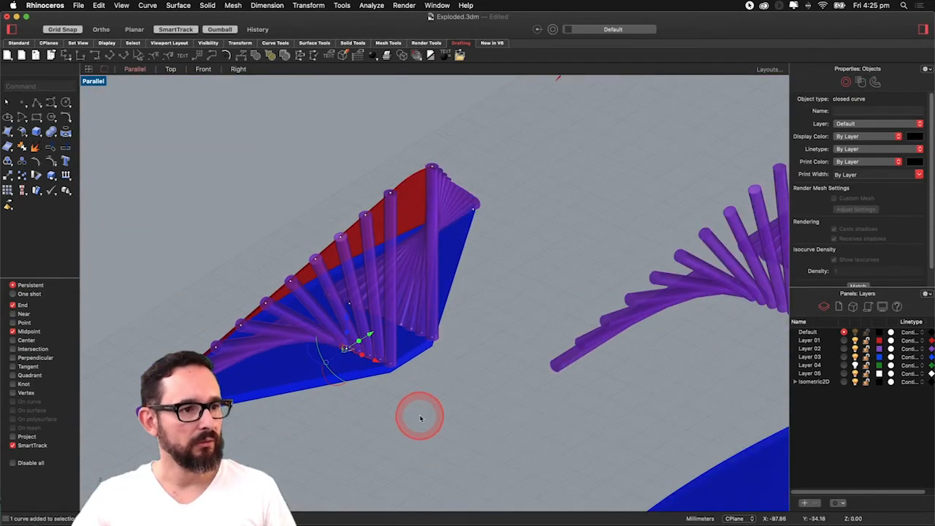
key("Escape")
Generate a Make2D drawing of the assembled stick model and its intersection curves from the Parallel view, maintaining source layers under Isometric2D
type("makes")
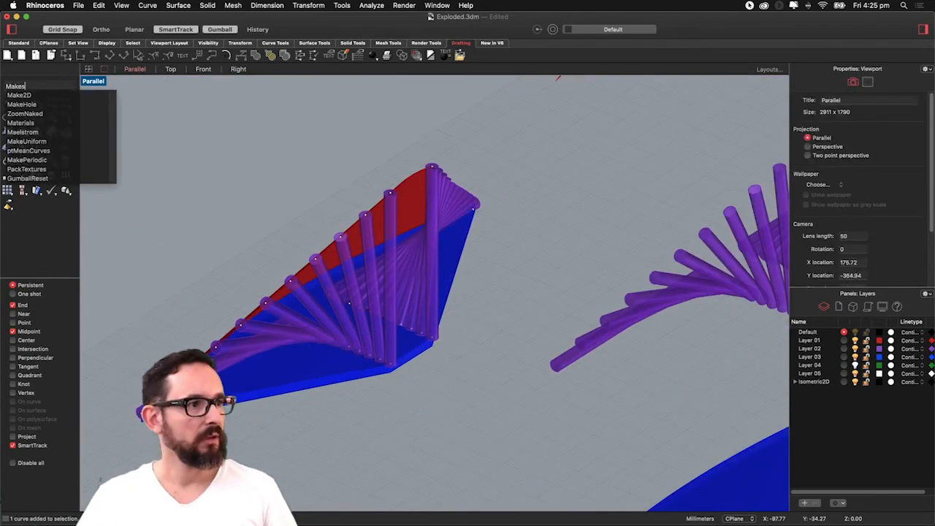
key("Down")
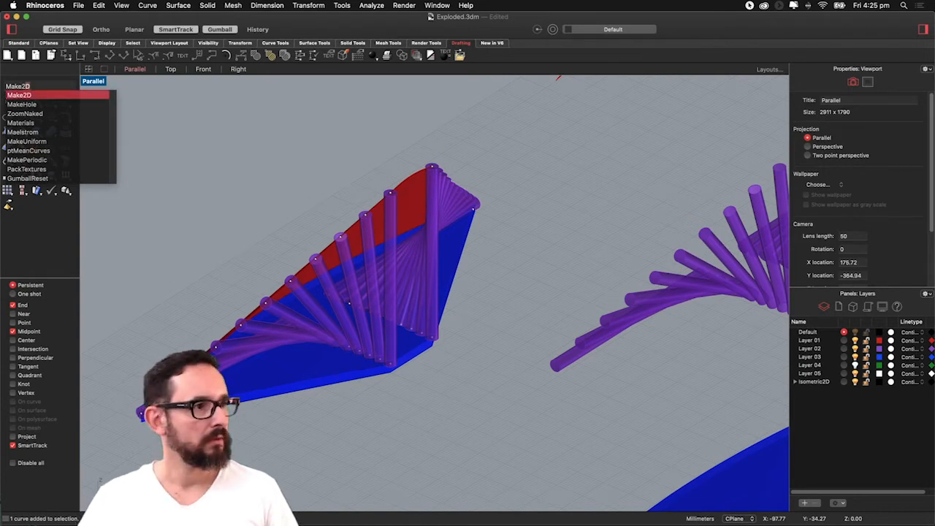
key("Return")
left_click_drag(509, 145, 110, 440)
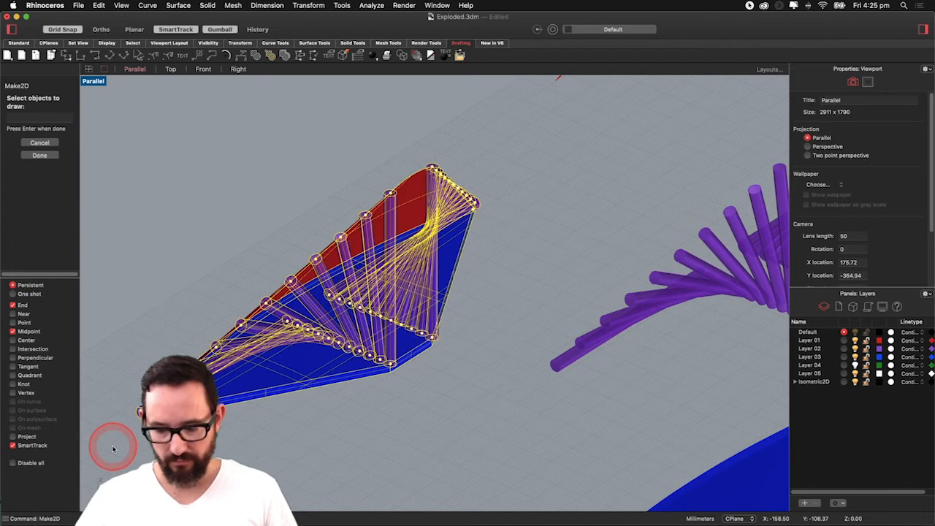
key("Return")
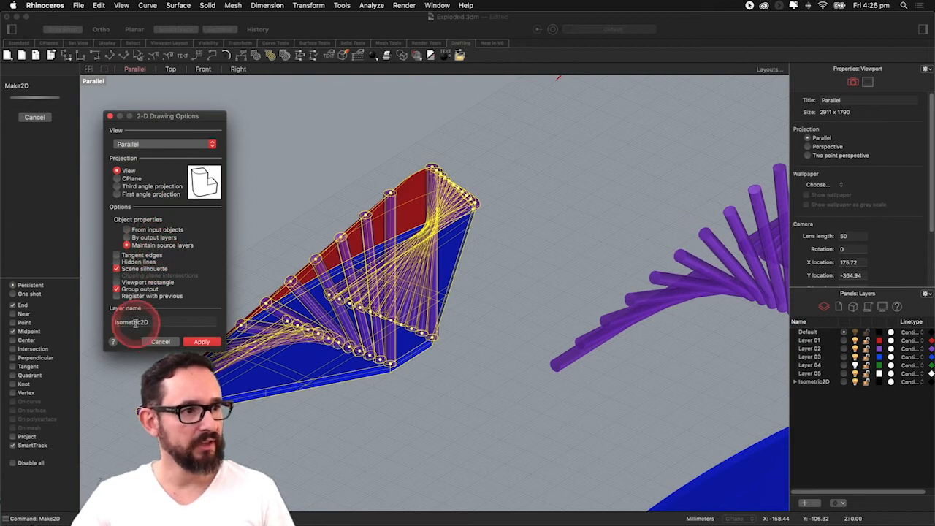
left_click(201, 341)
Switch from the maximized Parallel view to the four-viewport layout, with the area beside the model framed in the Top view
scroll(278, 240, "down", 5)
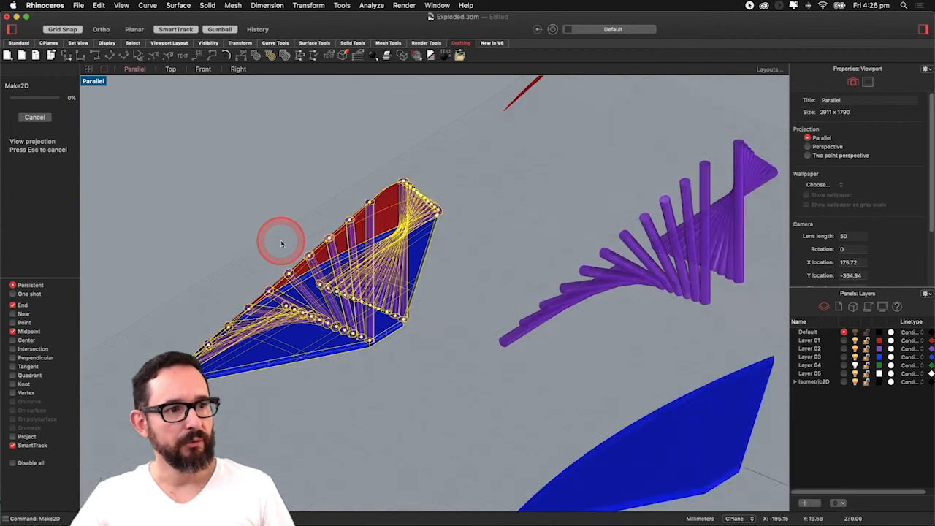
right_click_drag(539, 278, 501, 328)
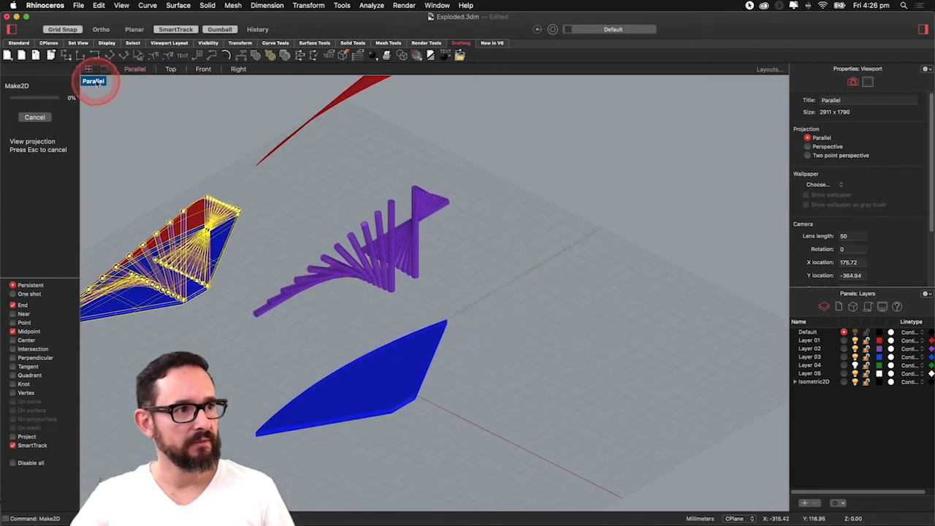
double_click(94, 81)
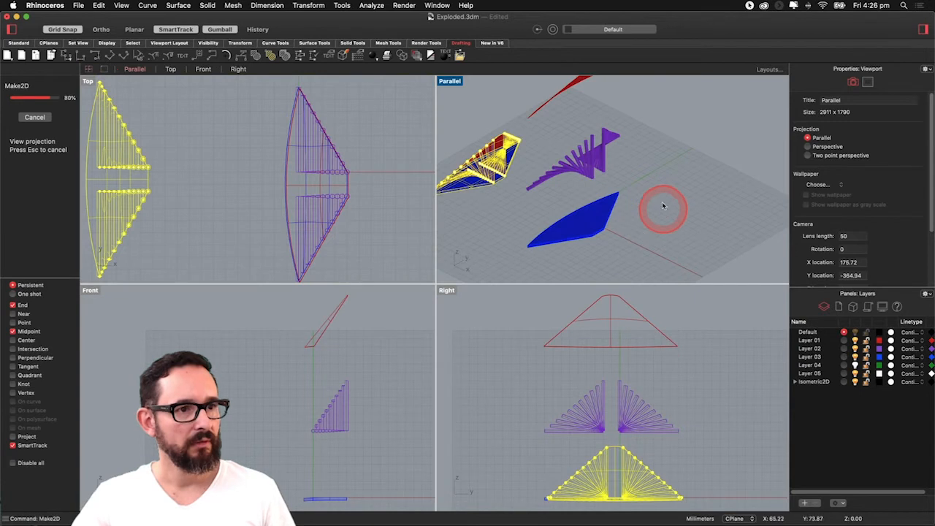
scroll(245, 216, "down", 6)
scroll(466, 165, "up", 2)
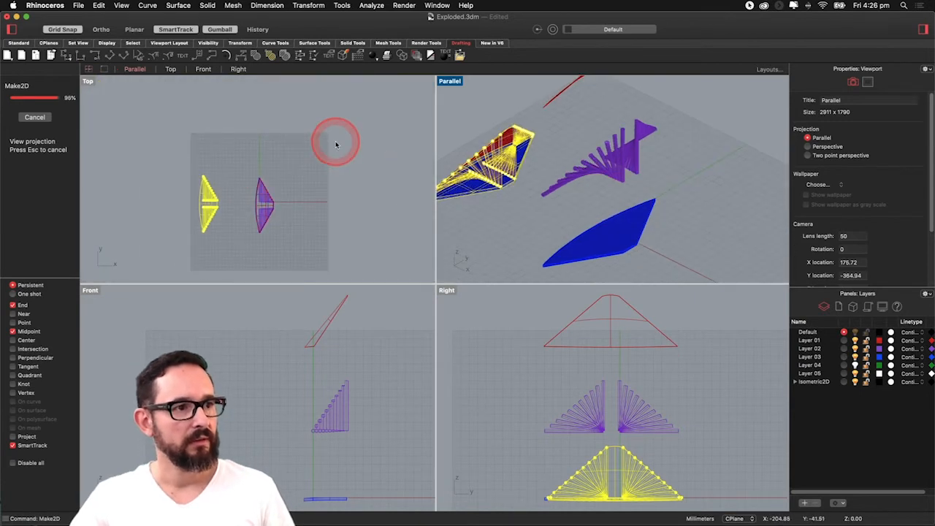
scroll(337, 145, "up", 6)
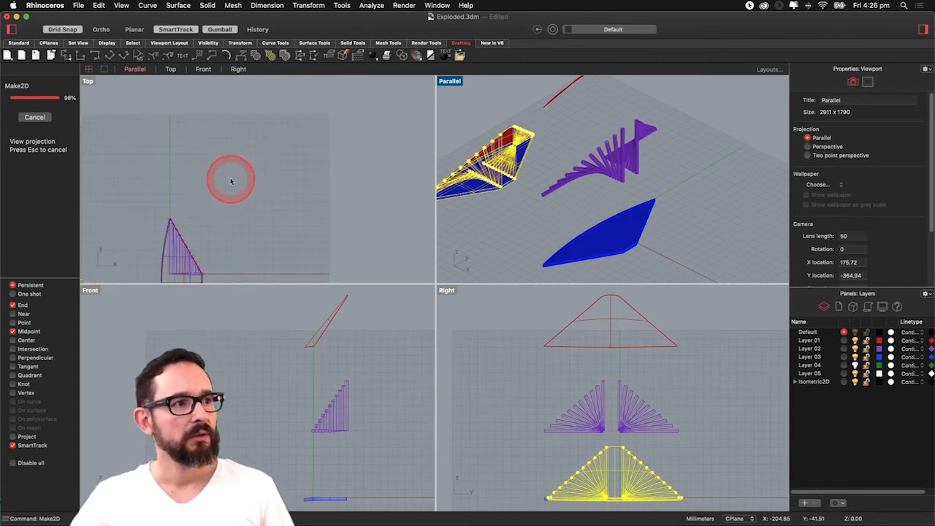
mouse_move(267, 251)
right_mouse_down()
mouse_move(251, 191)
mouse_move(260, 198)
right_mouse_up()
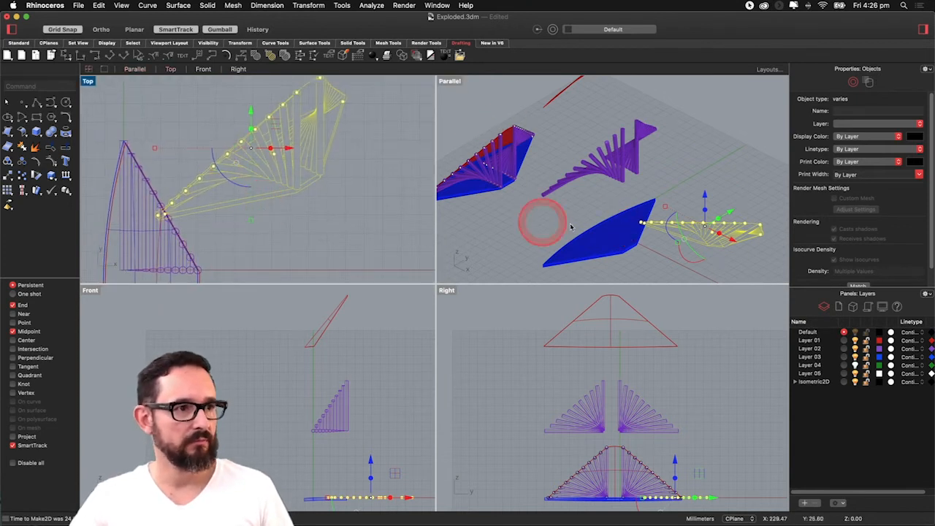
Move the new 2D linework in the positive Y direction, clear of the model in plan, and toggle the Isometric2D layer off and on
scroll(706, 234, "up", 3)
right_click_drag(713, 233, 710, 240)
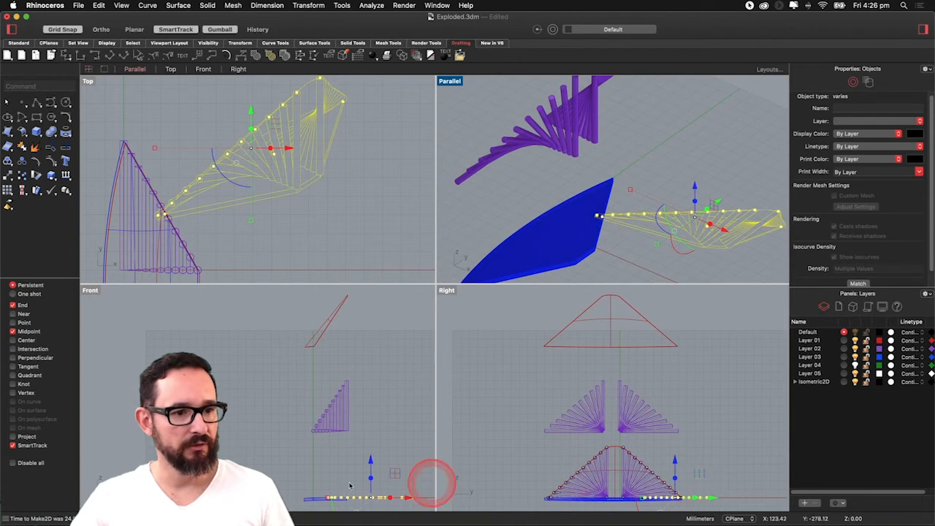
scroll(361, 232, "down", 3)
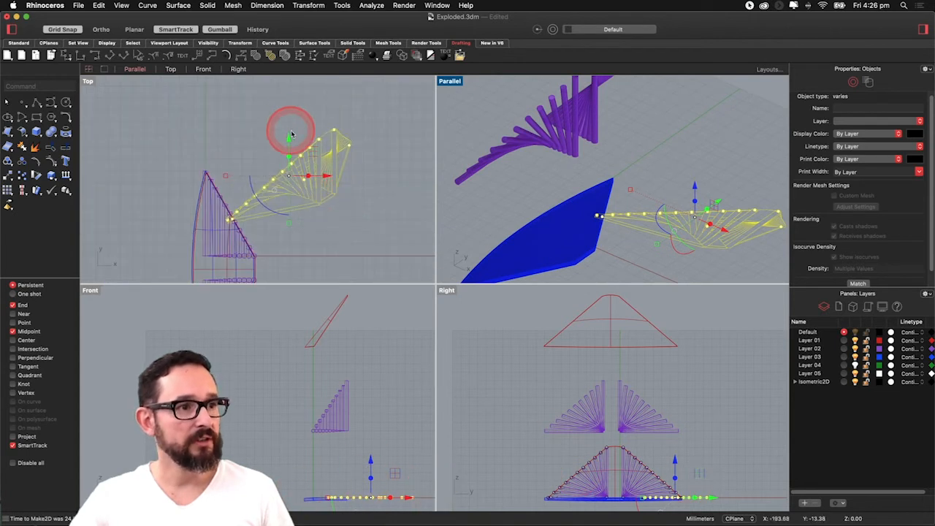
left_click_drag(289, 159, 293, 116)
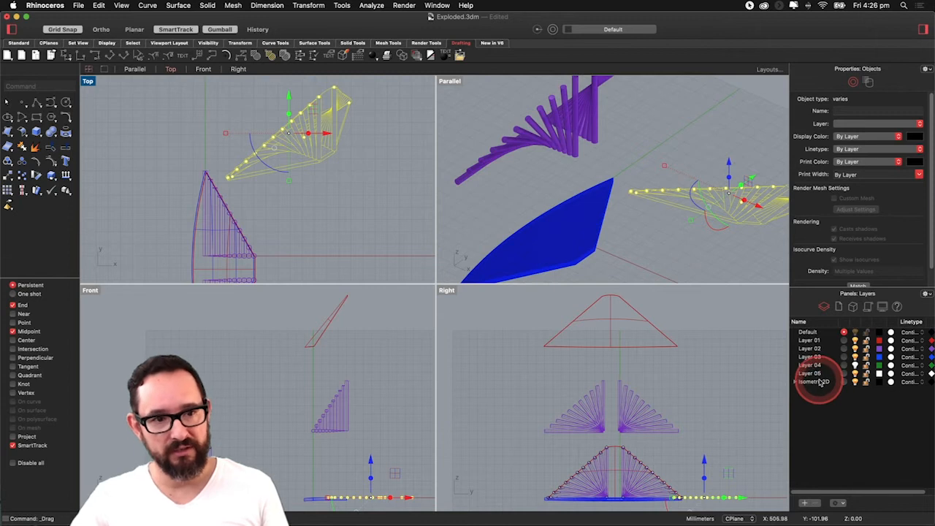
left_click(855, 382)
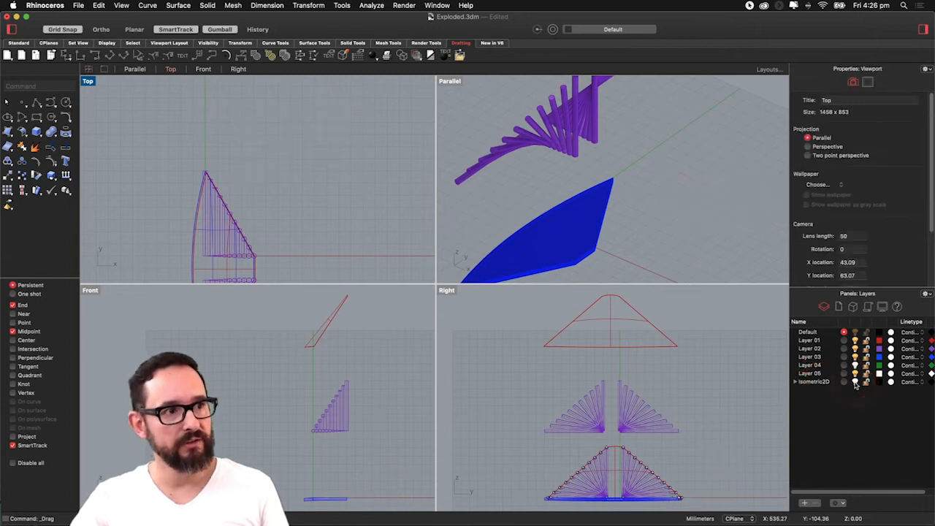
left_click(855, 383)
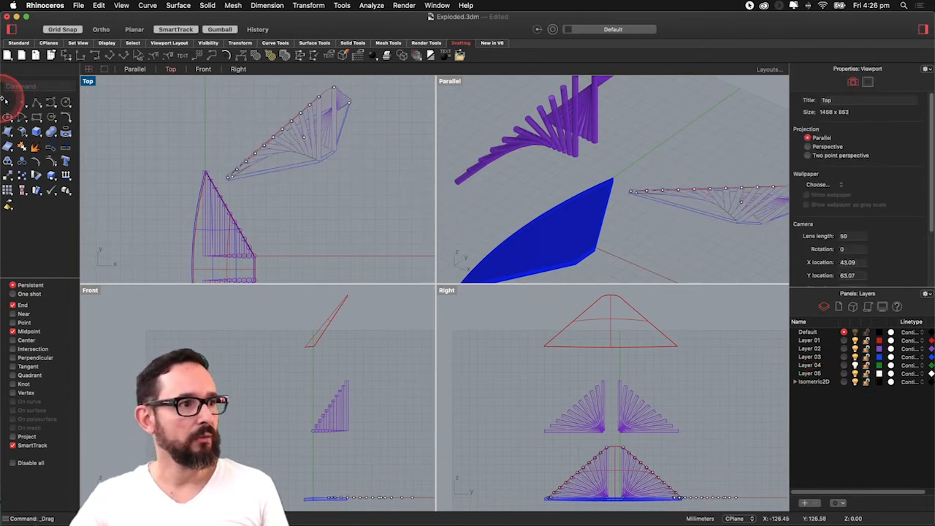
Export only the new 2D linework beside the model to the Desktop as Isometric2d in AutoCAD Drawing Exchange (dxf) format
left_click_drag(366, 88, 220, 183)
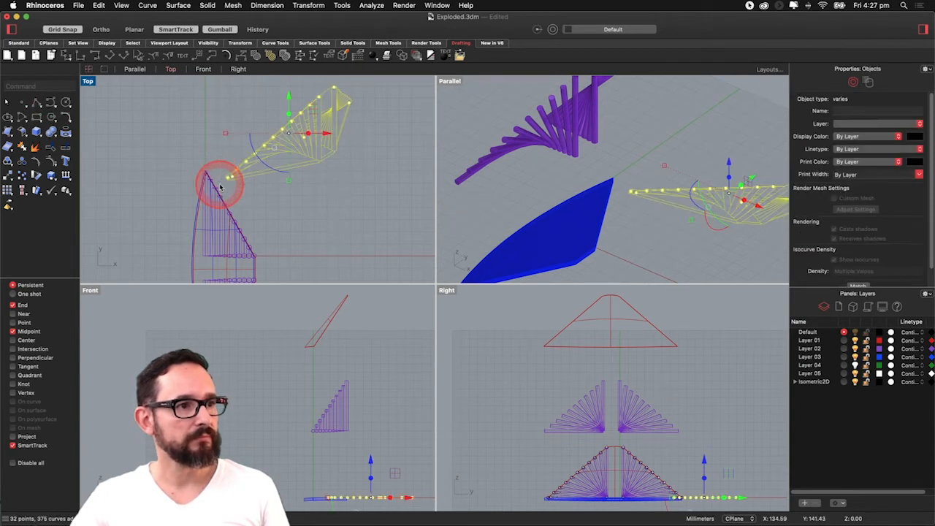
left_click(76, 5)
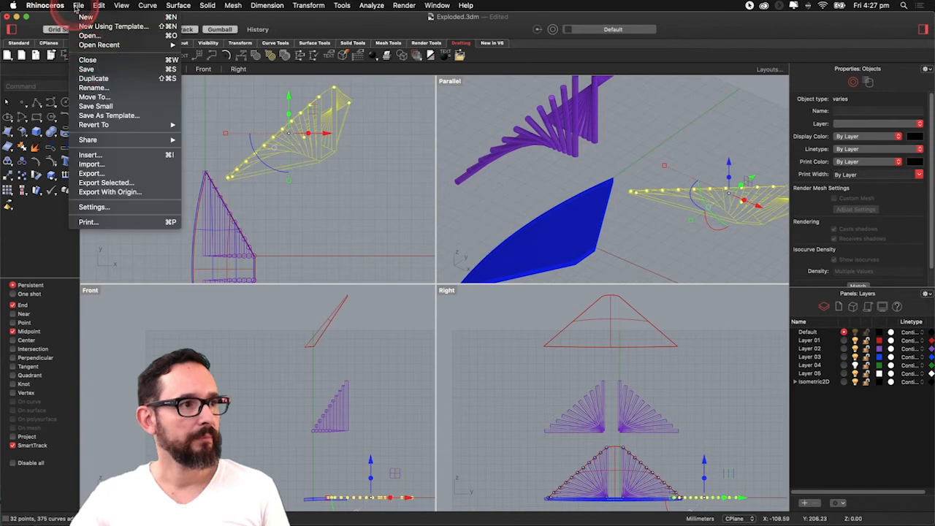
left_click(117, 184)
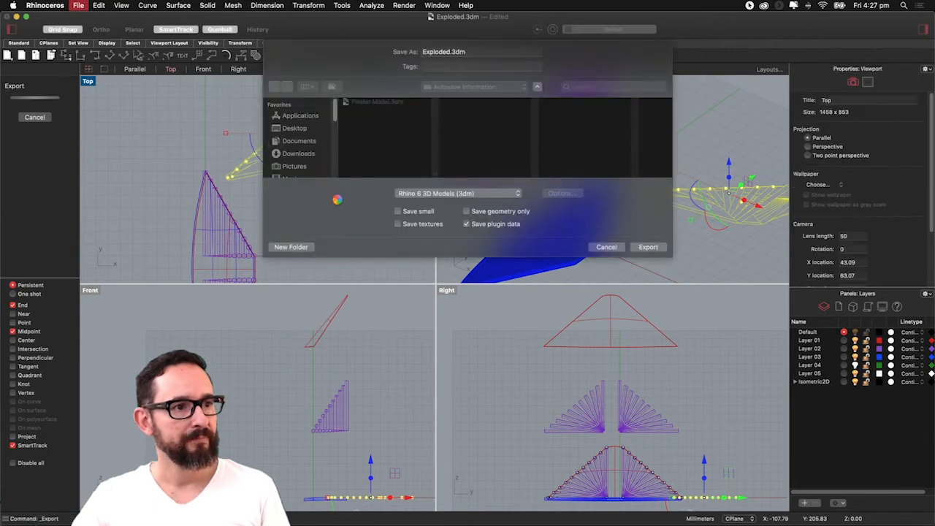
left_click(357, 146)
left_click(477, 54)
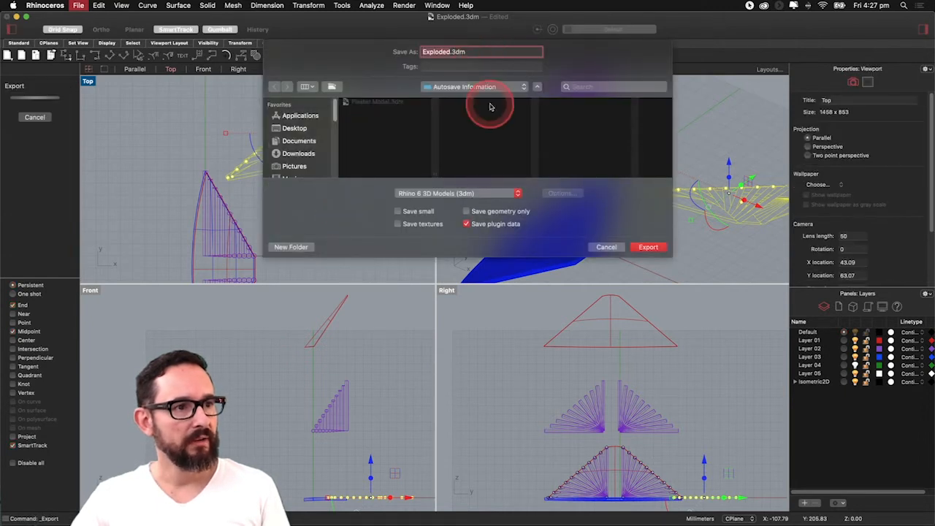
left_click(294, 129)
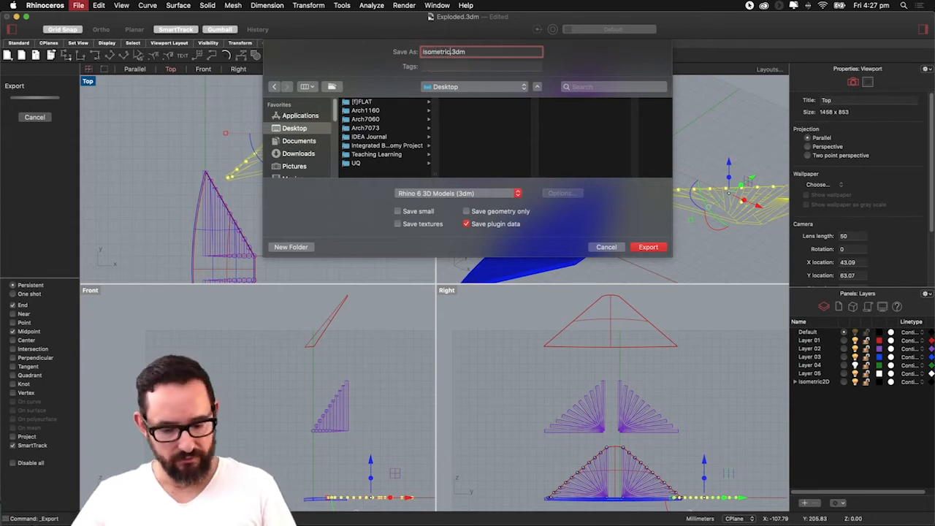
left_click(468, 193)
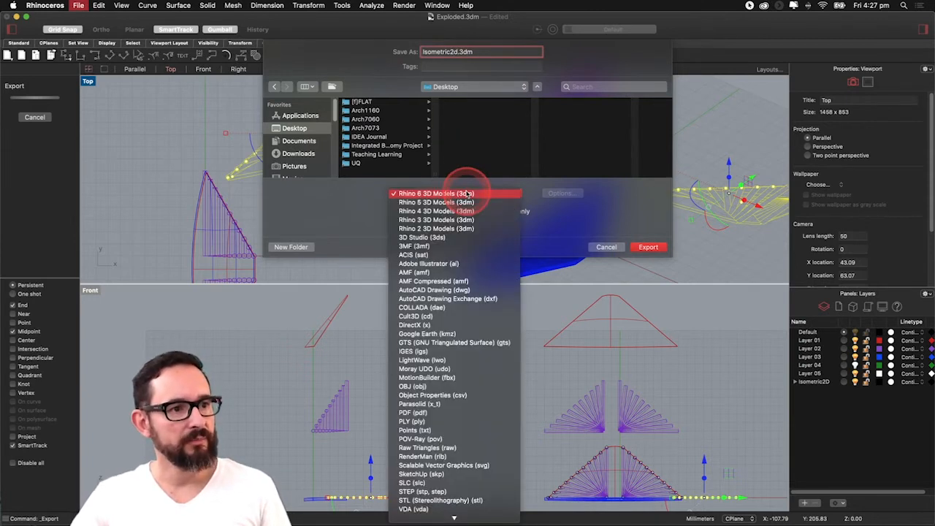
left_click(475, 299)
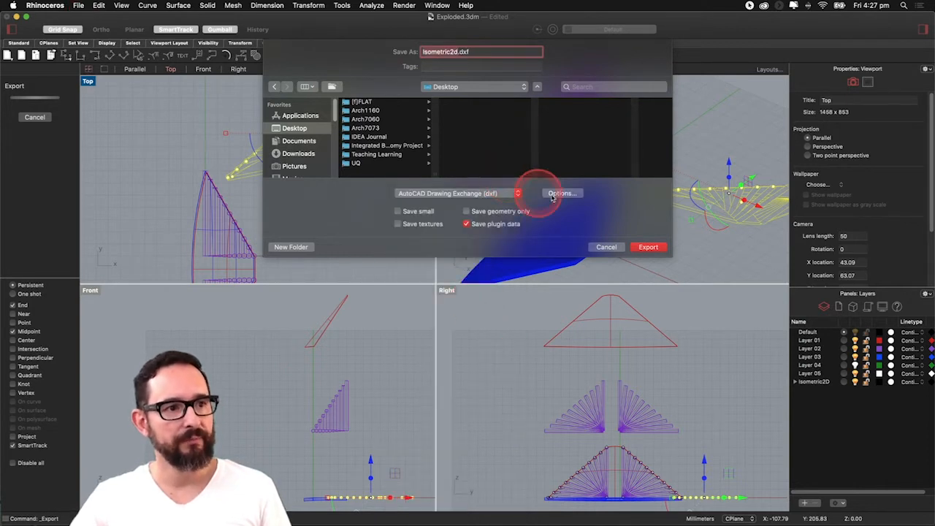
left_click(644, 247)
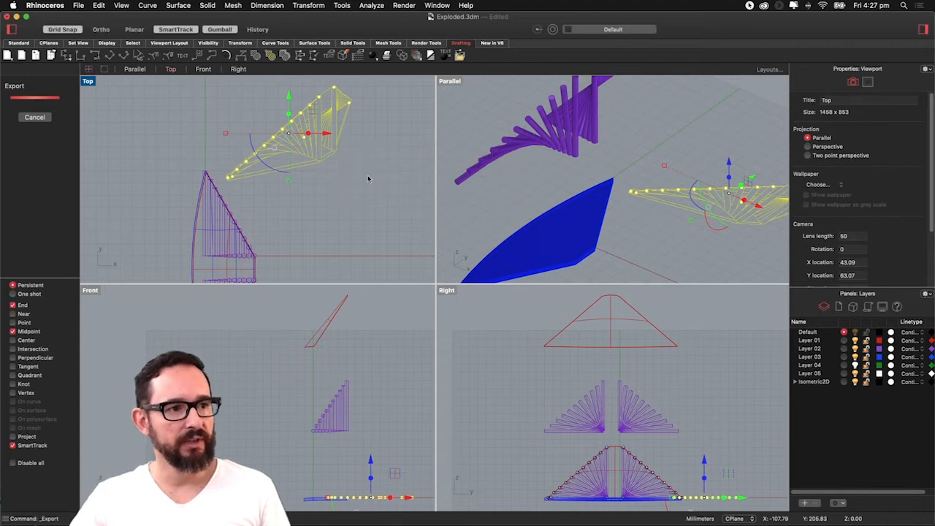
Choose the 2007 Polylines export scheme for the DXF file and complete the export
left_click(438, 138)
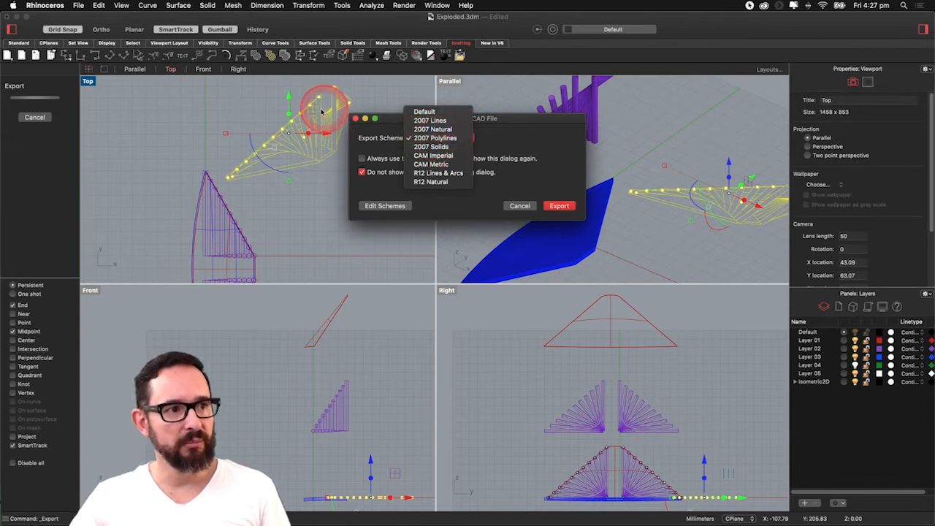
left_click(558, 206)
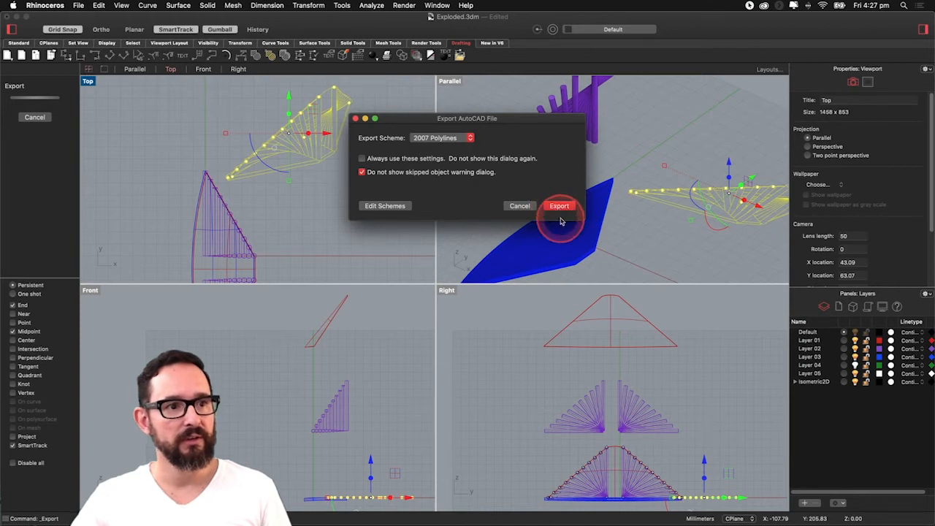
left_click(592, 301)
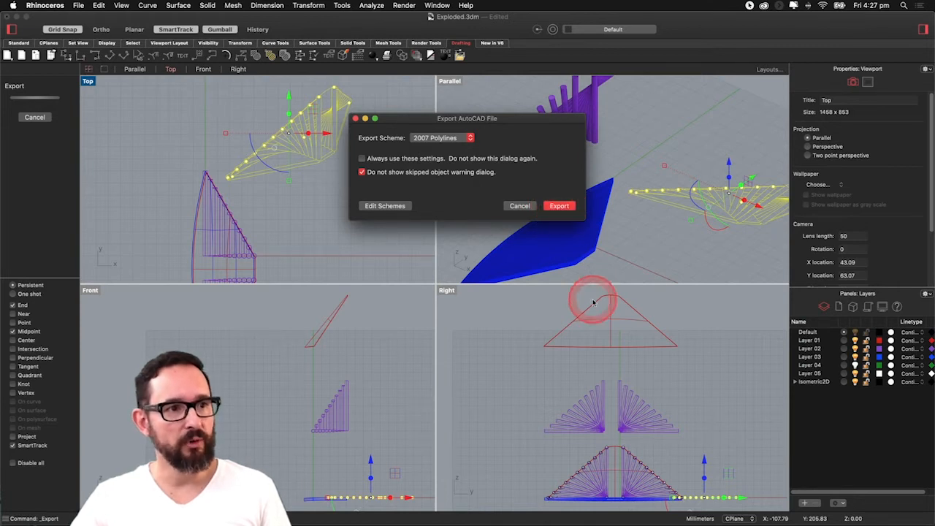
left_click(559, 205)
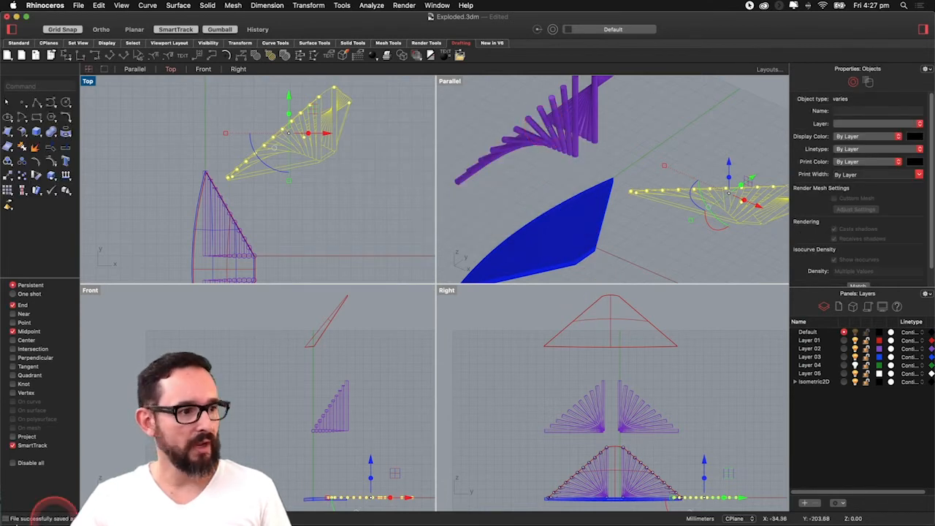
Switch to Adobe Illustrator and look over the example isometric exploded diagram on its artboard
left_click(16, 519)
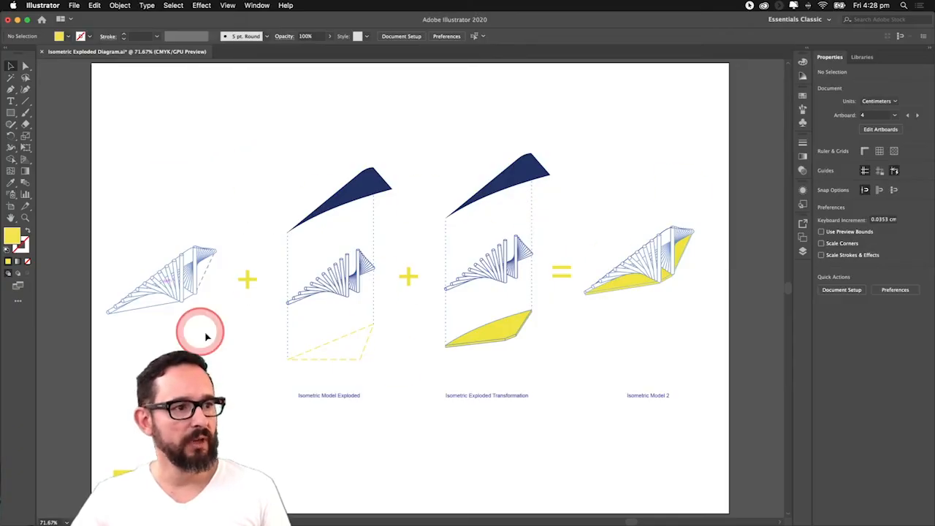
scroll(630, 228, "up", 2)
scroll(631, 228, "down", 2)
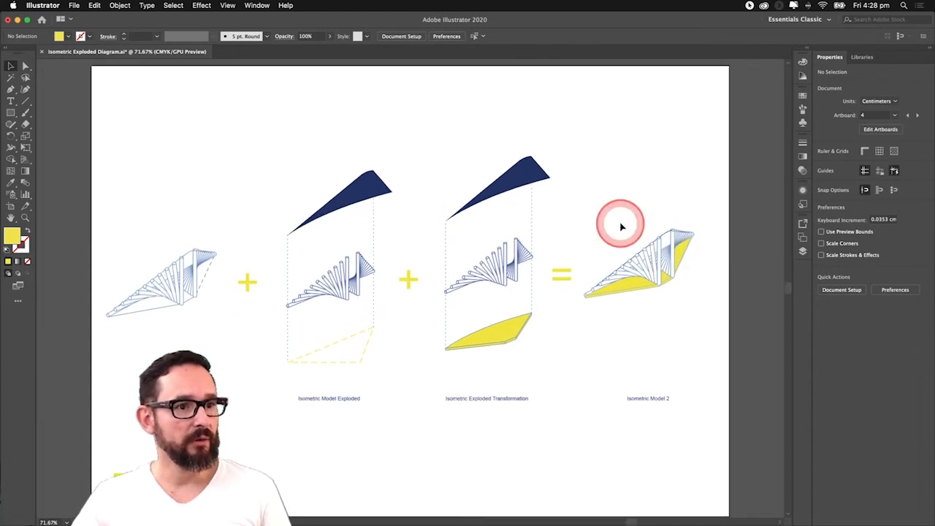
scroll(627, 229, "down", 1)
Start a new print document and set its units to centimeters
left_click(75, 5)
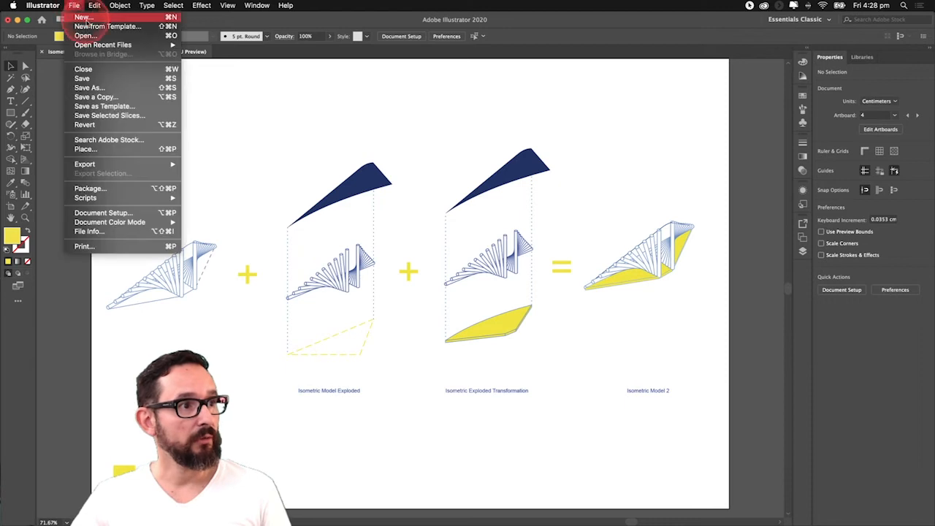
left_click(227, 187)
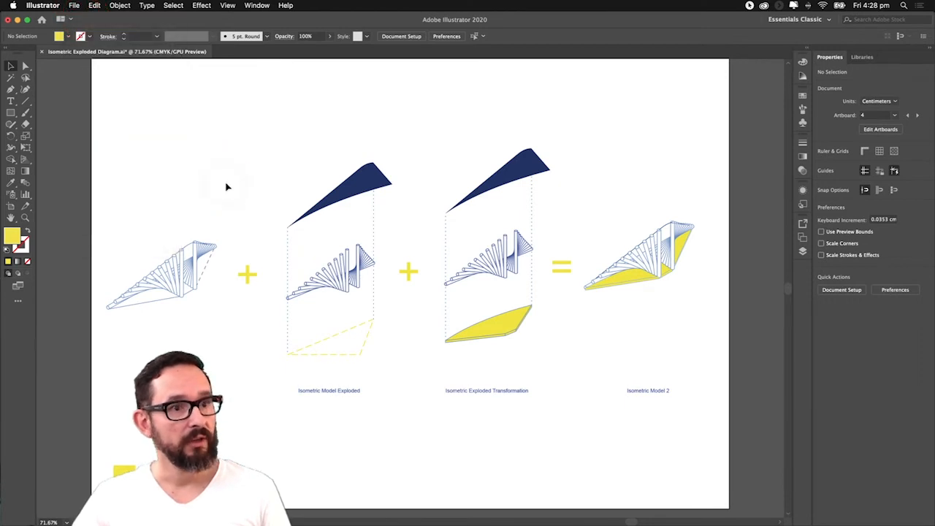
key("super+n")
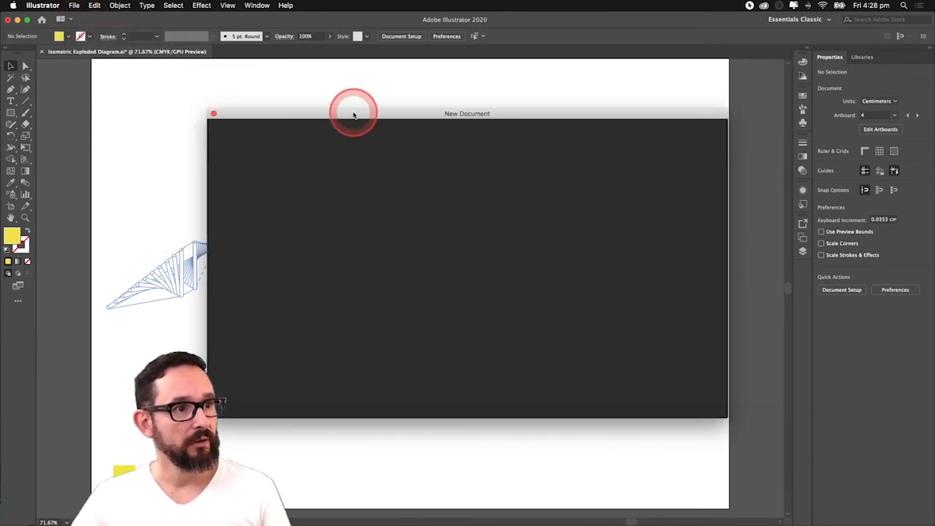
left_click_drag(355, 113, 245, 82)
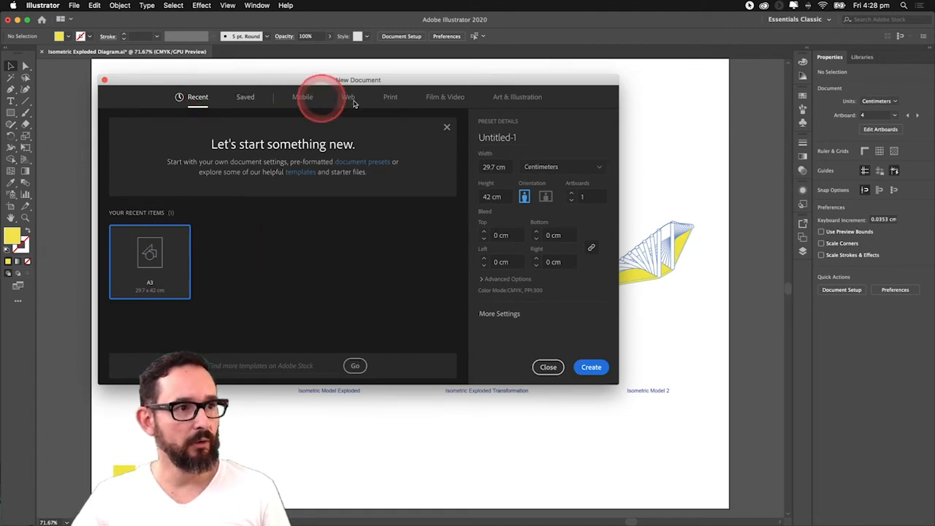
left_click(390, 100)
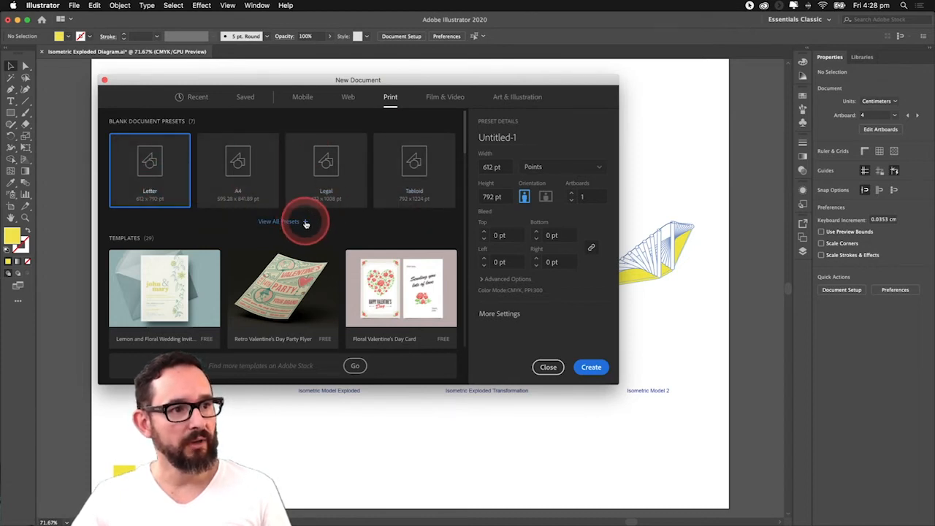
left_click(550, 168)
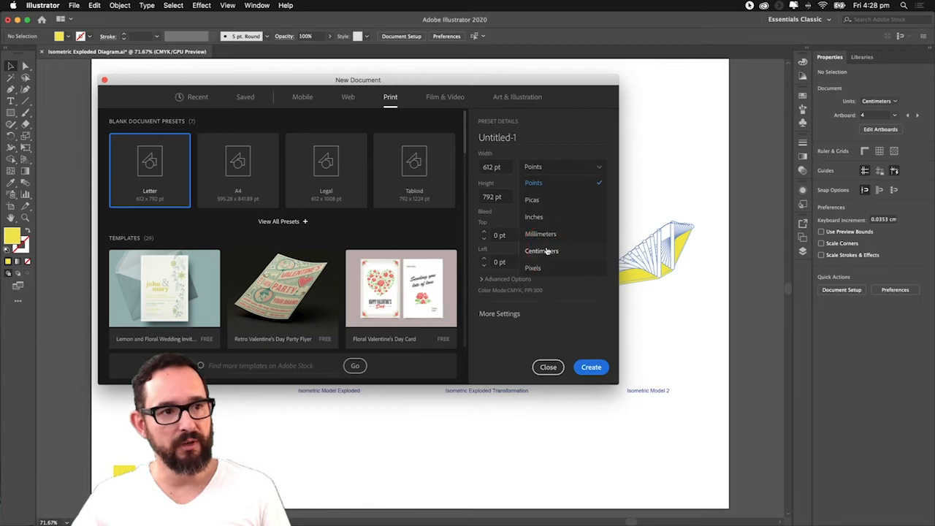
left_click(547, 251)
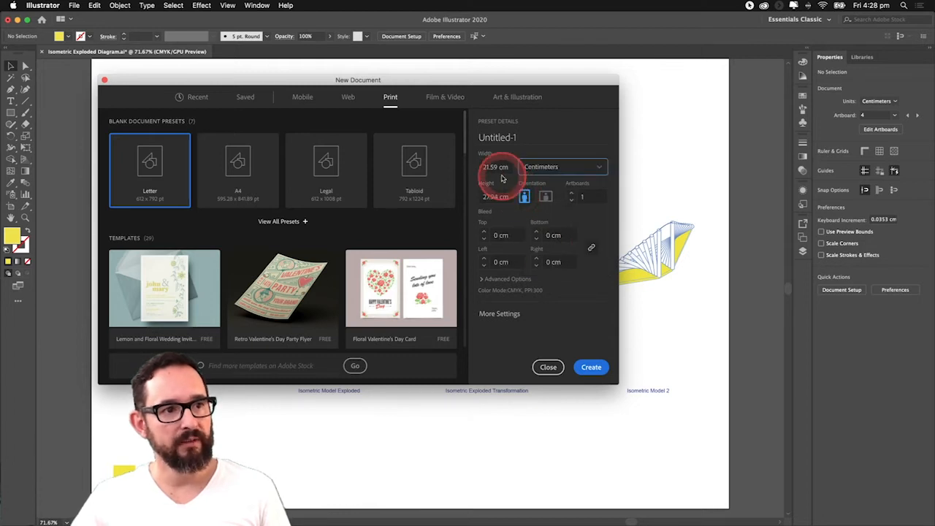
Set the new document's width to 42 cm with landscape orientation and create it
left_click(497, 166)
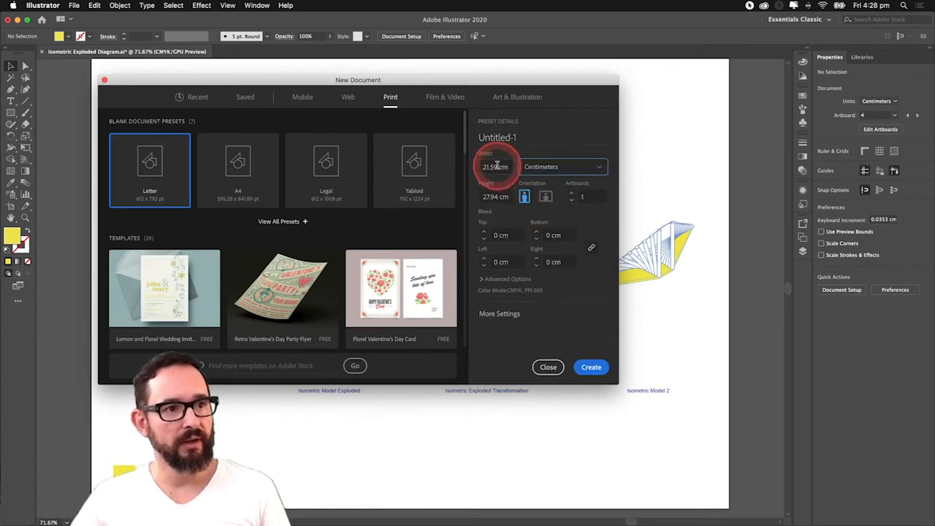
left_click_drag(496, 166, 463, 166)
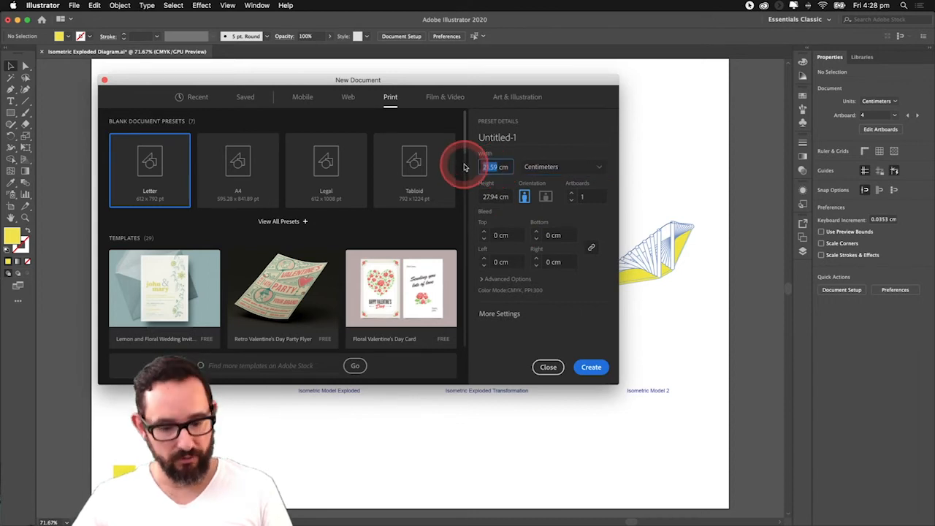
type("42")
left_click(546, 198)
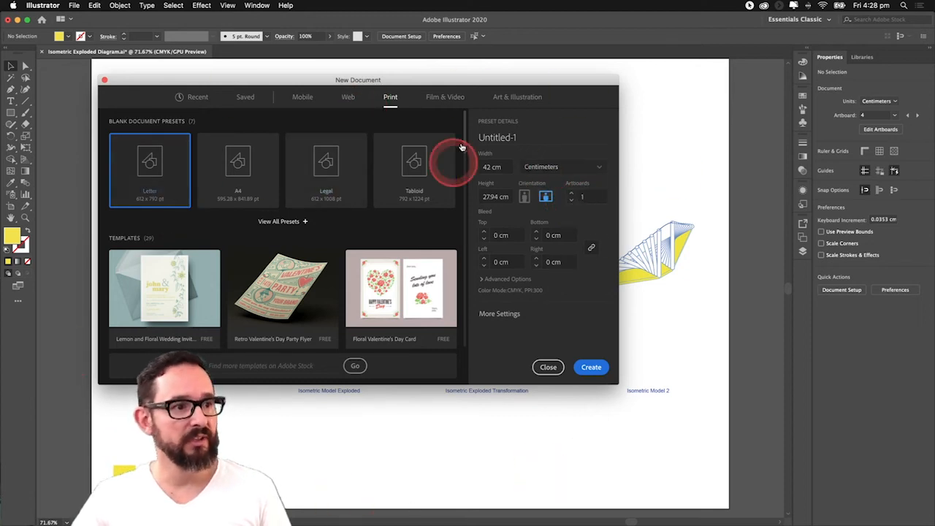
left_click(591, 367)
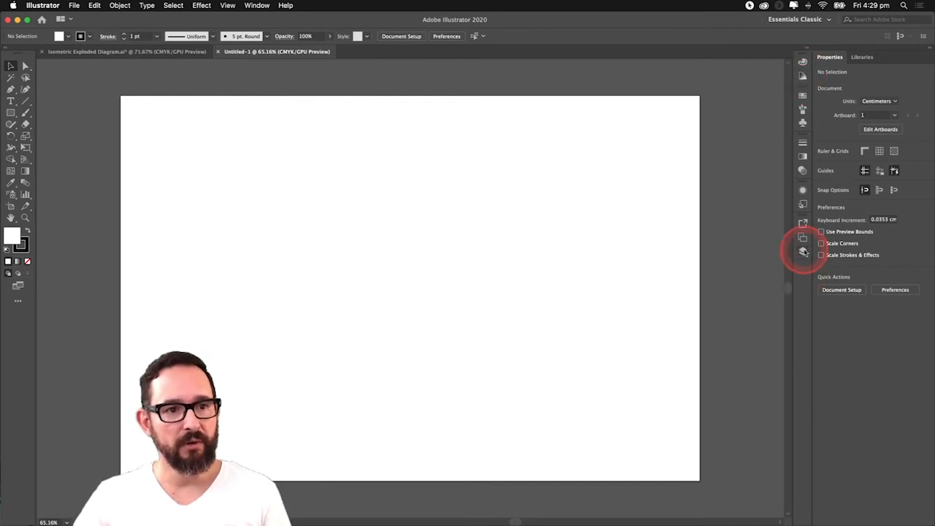
Add three new layers above Layer 1 and create a second artboard in the new document
left_click(803, 251)
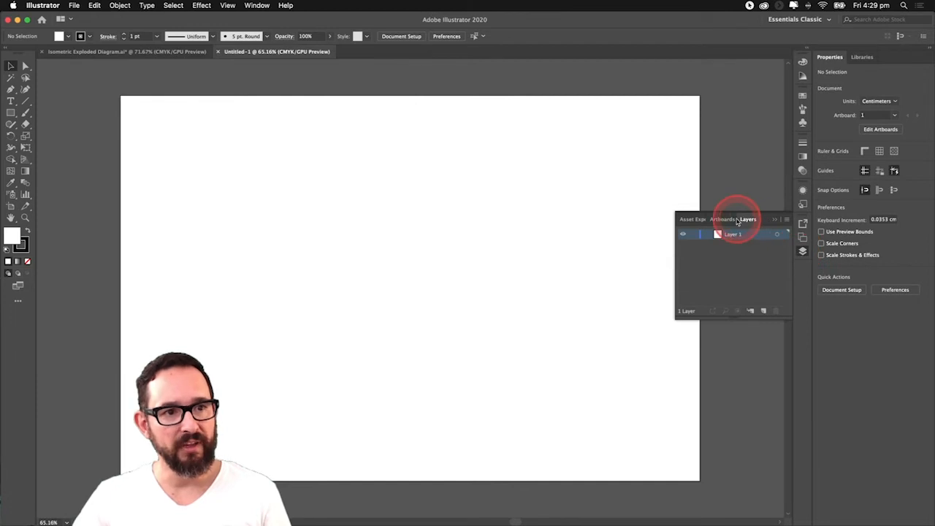
left_click(764, 311)
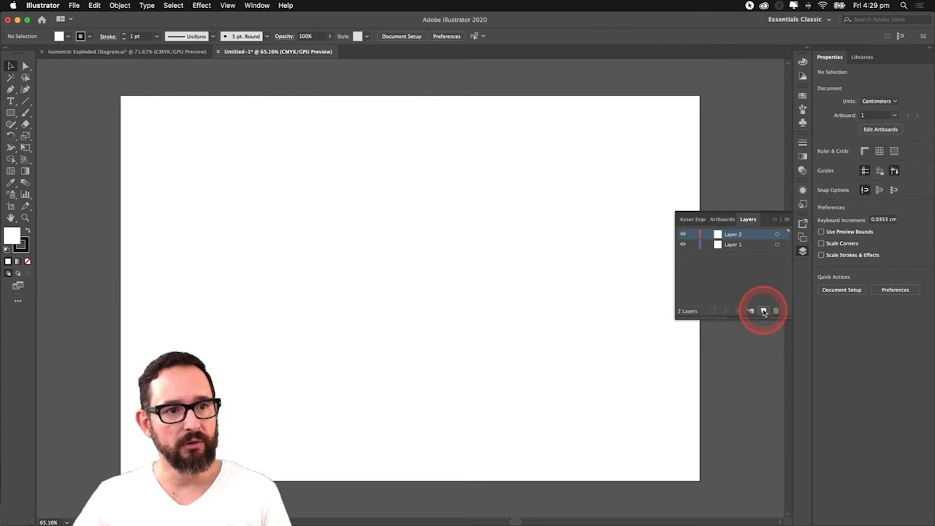
left_click(730, 220)
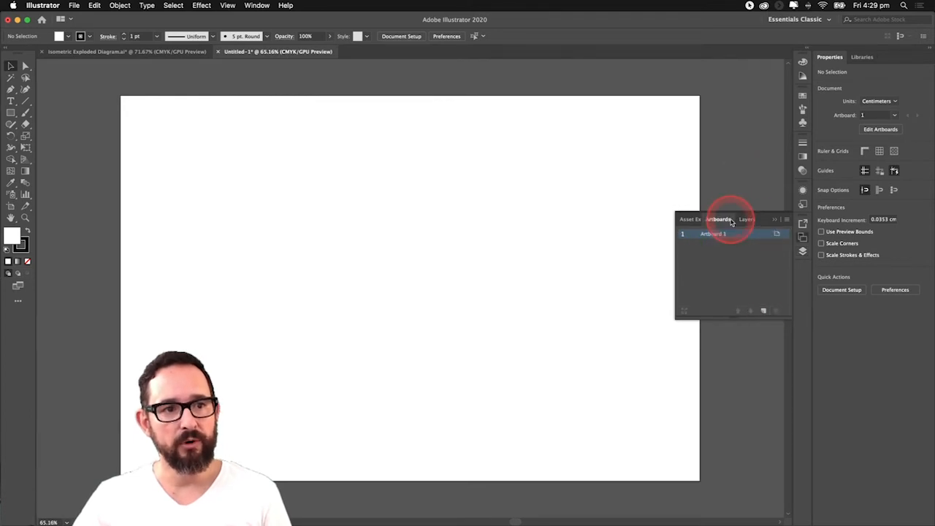
left_click(764, 312)
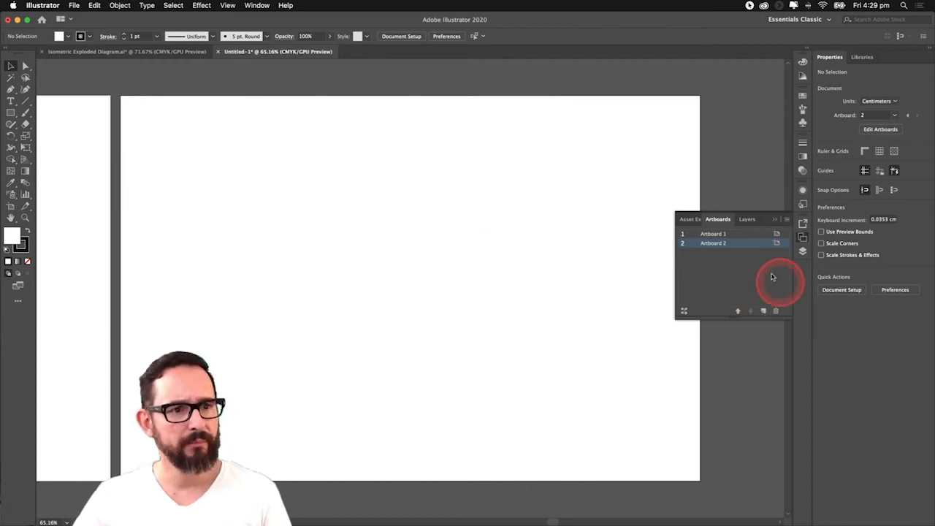
left_click(689, 220)
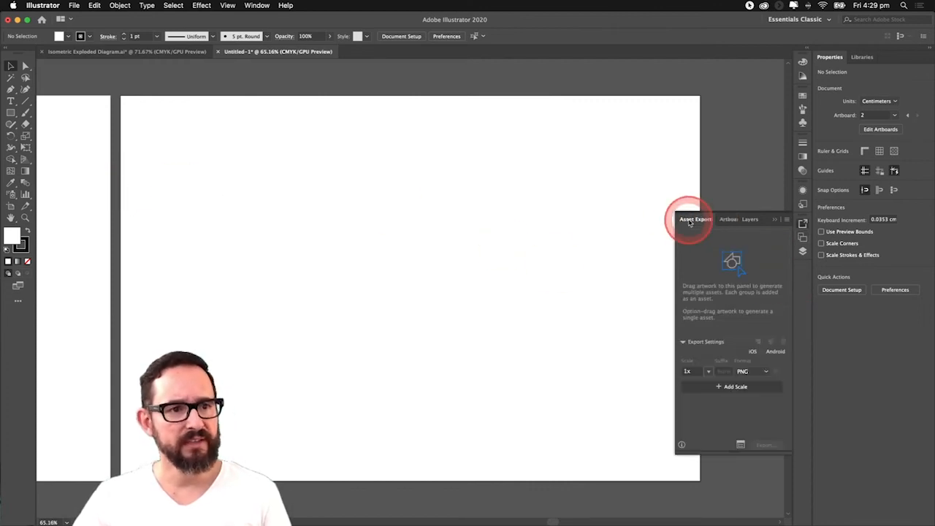
left_click(752, 220)
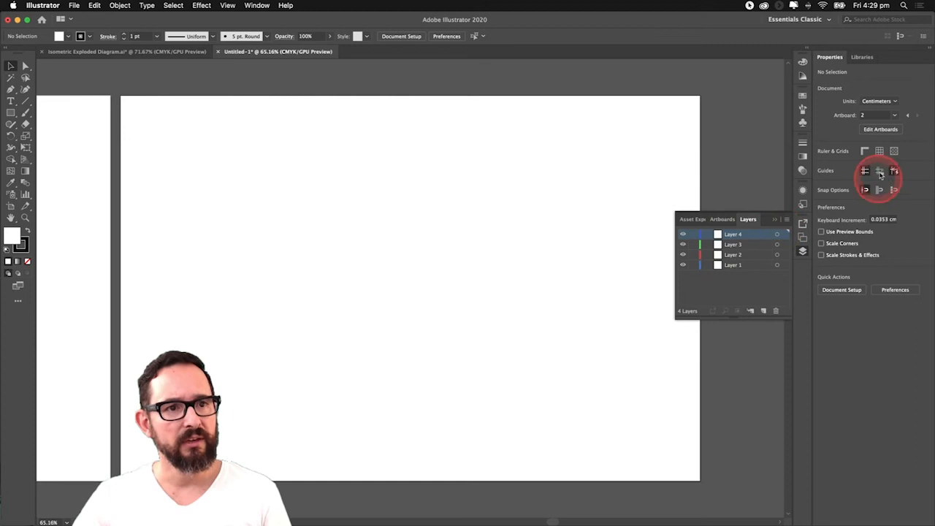
left_click(862, 56)
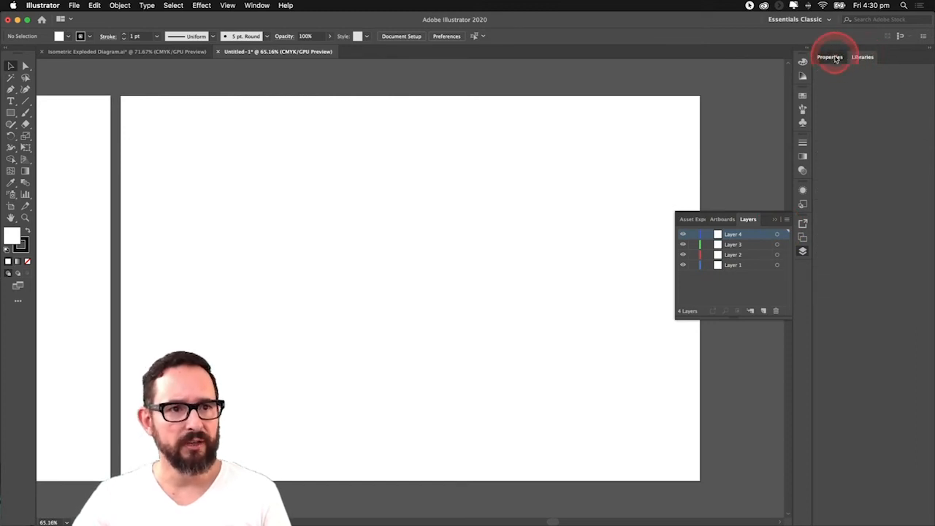
left_click(835, 59)
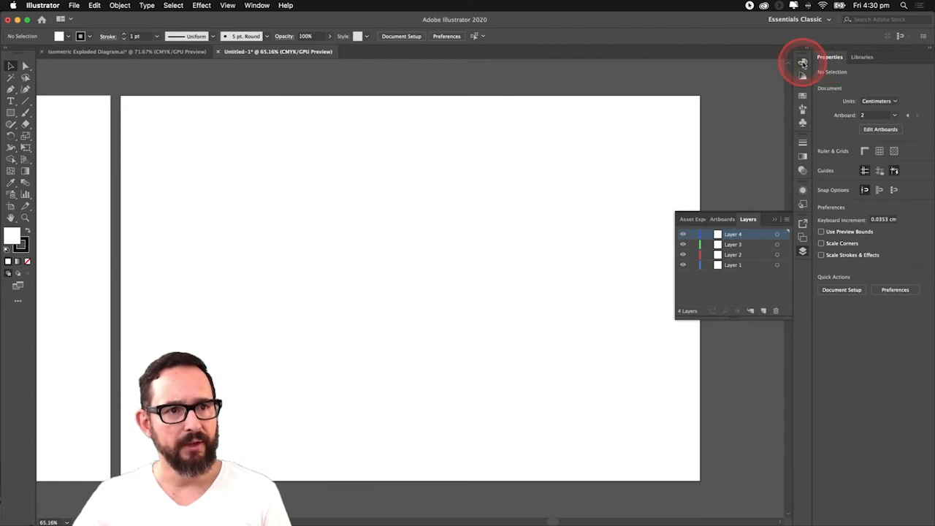
left_click(803, 63)
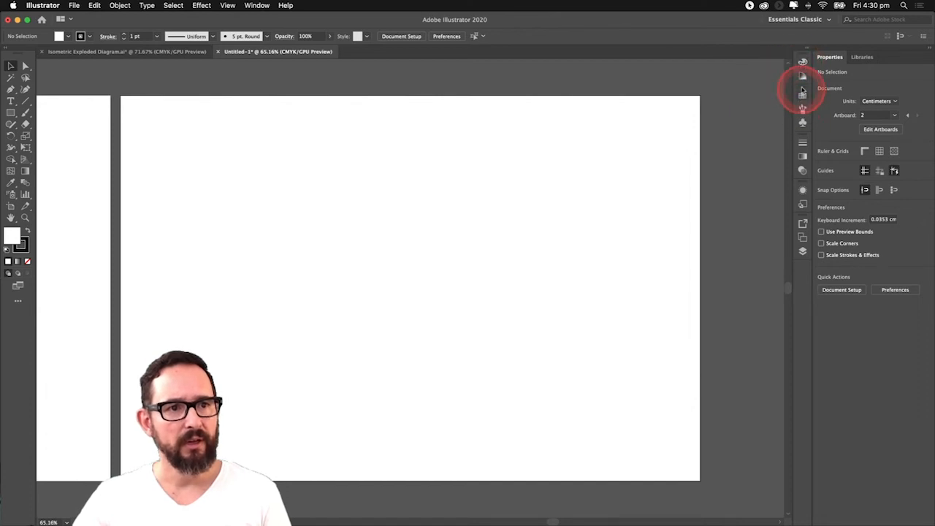
left_click(804, 251)
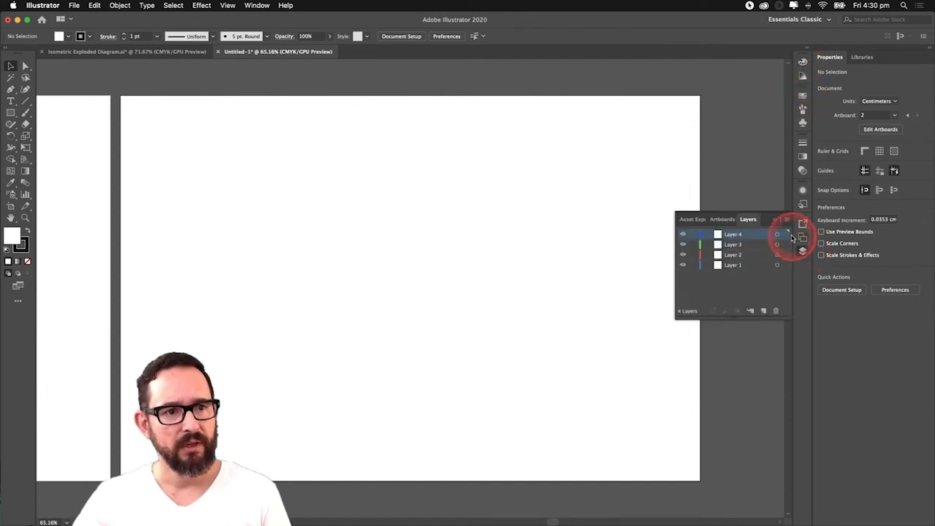
Display the Stroke settings with their full set of options
left_click(787, 220)
left_click(786, 219)
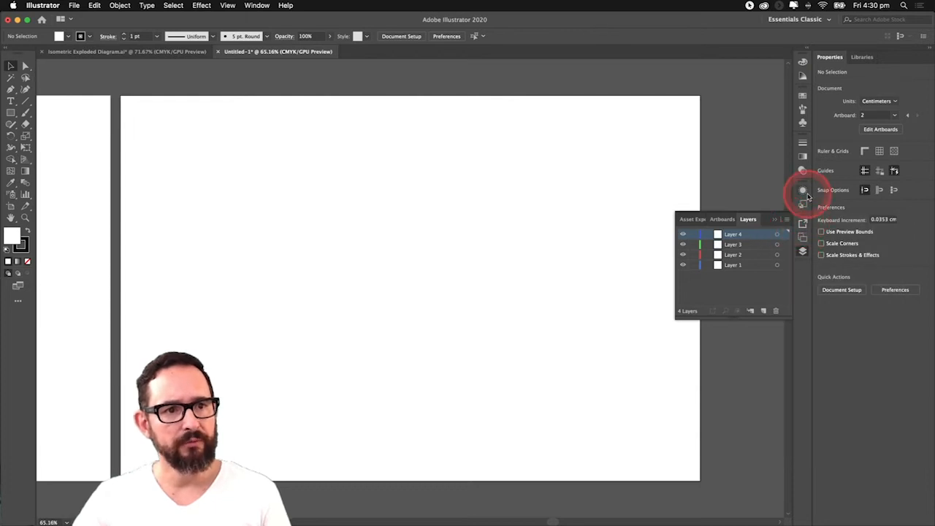
left_click(803, 146)
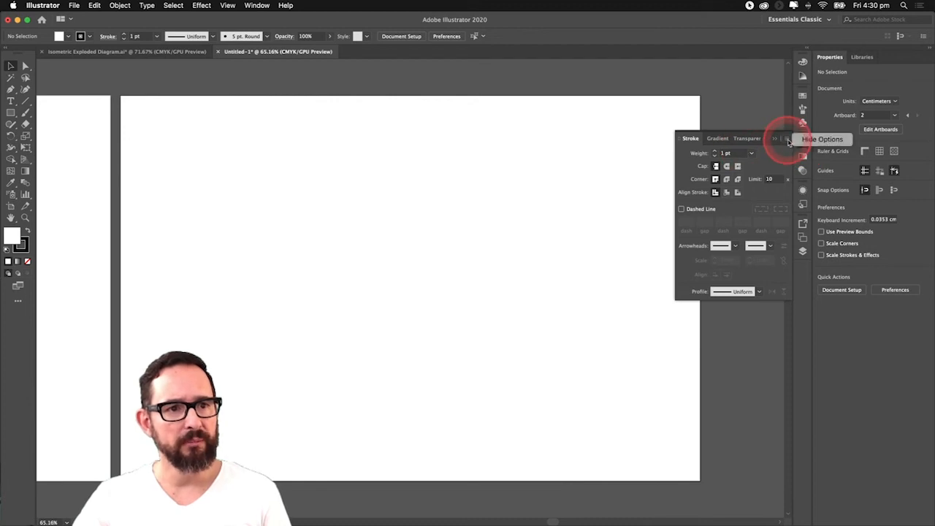
left_click(788, 142)
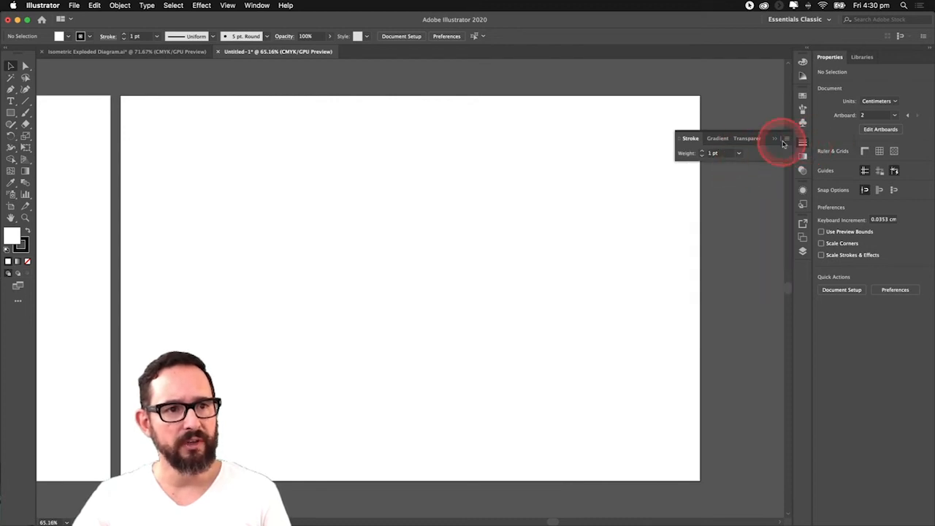
left_click(788, 141)
left_click(815, 142)
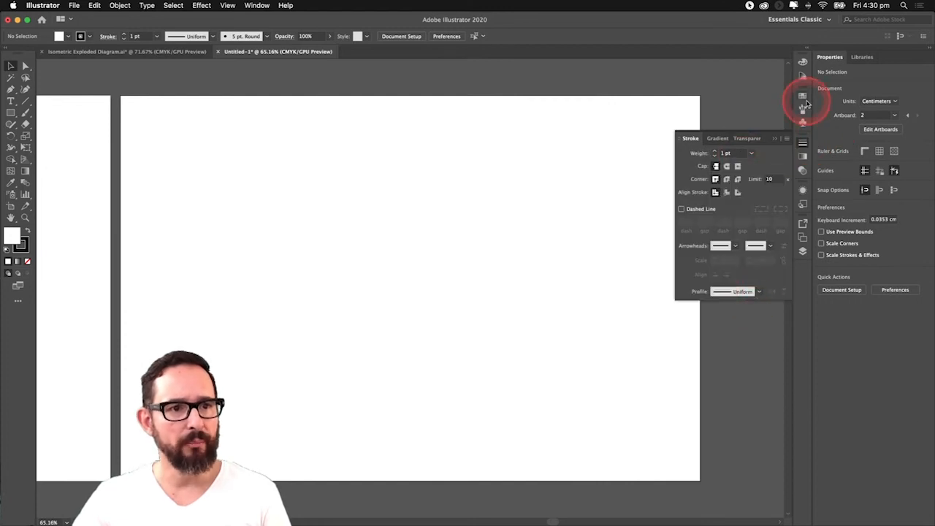
Expand the Color settings to show all options with the CMYK sliders
left_click(802, 62)
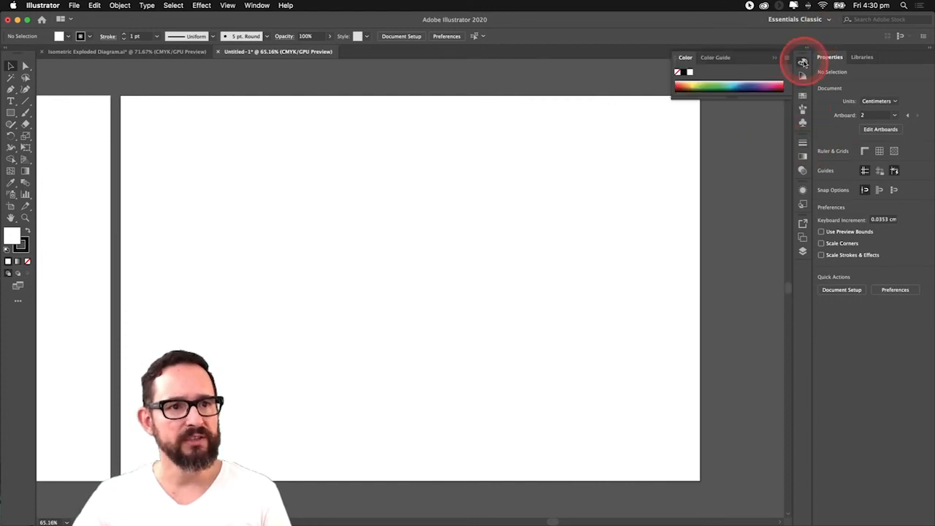
left_click(787, 58)
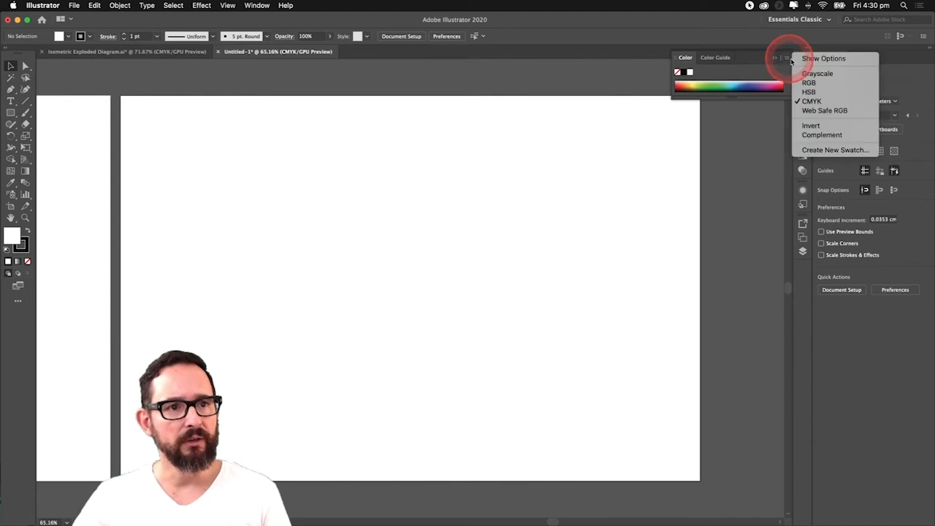
left_click(823, 58)
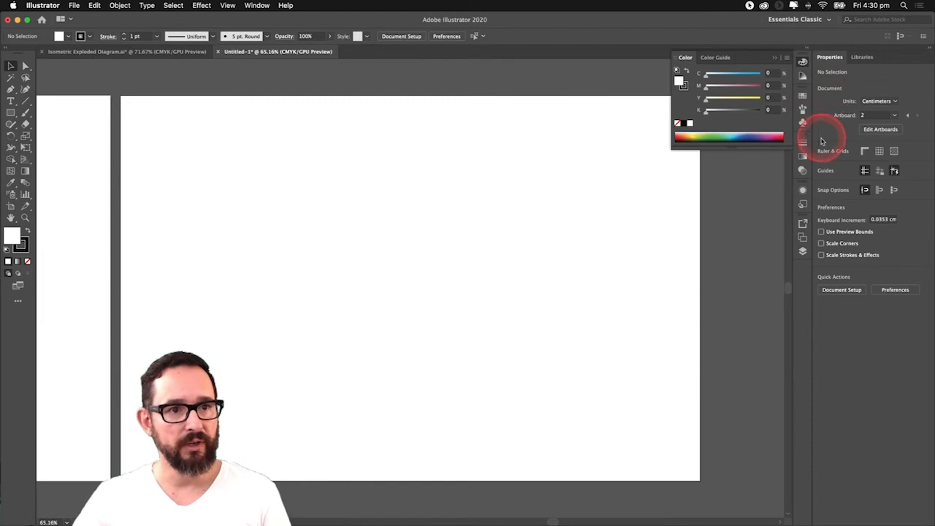
Bring the layer list back into view and select the Essentials Classic workspace
left_click(802, 144)
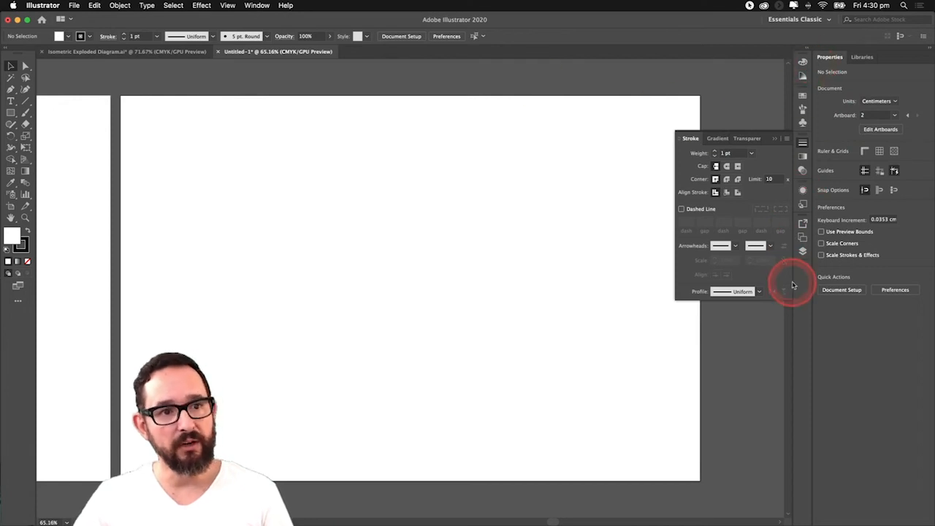
left_click(259, 5)
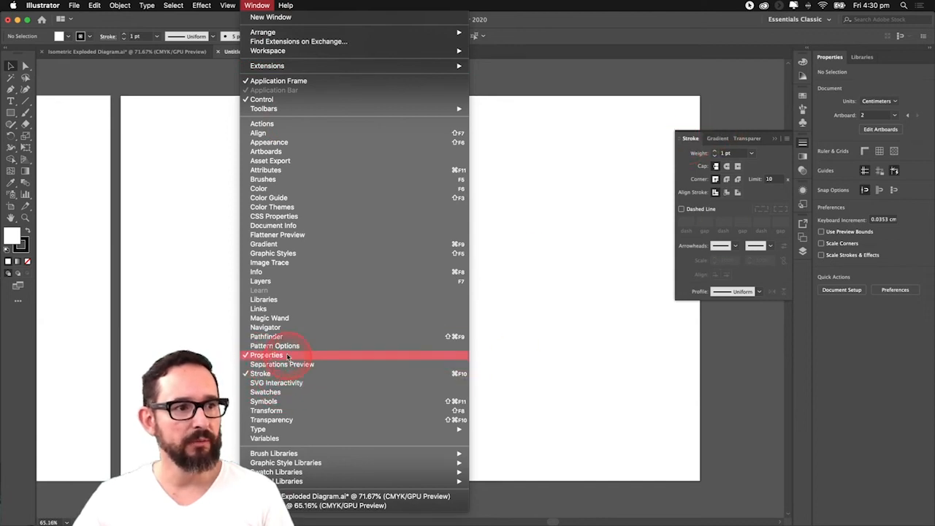
left_click(260, 281)
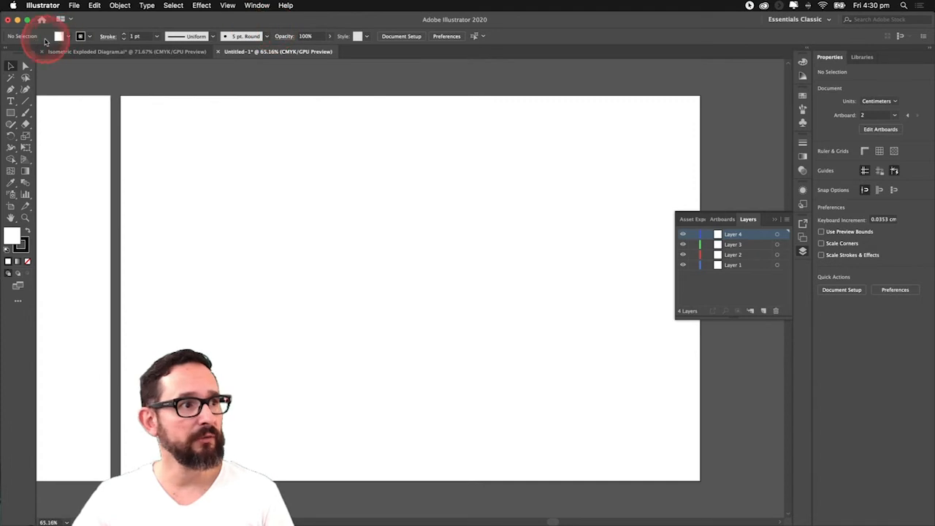
left_click(831, 19)
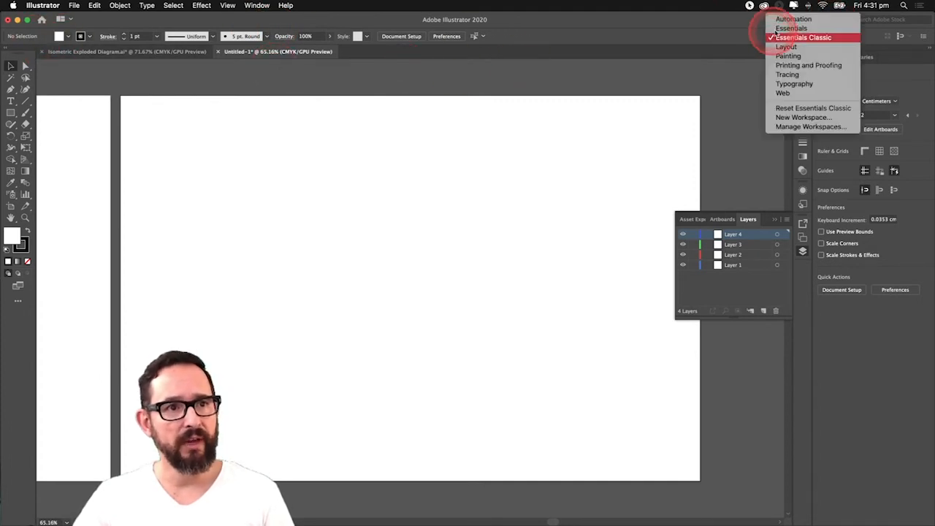
left_click(788, 37)
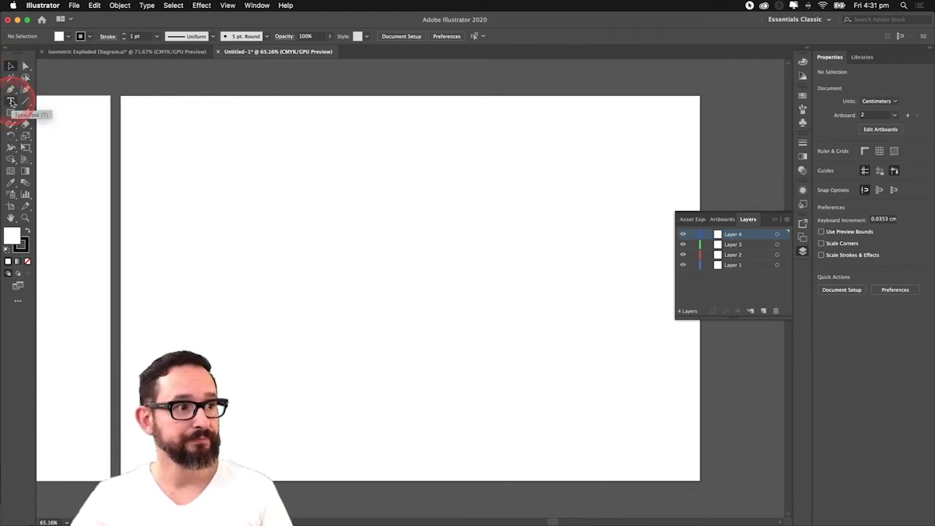
Choose the Live Paint Bucket from the Shape Builder tool group, make the stroke color active, and return to the Selection tool
left_click(11, 160)
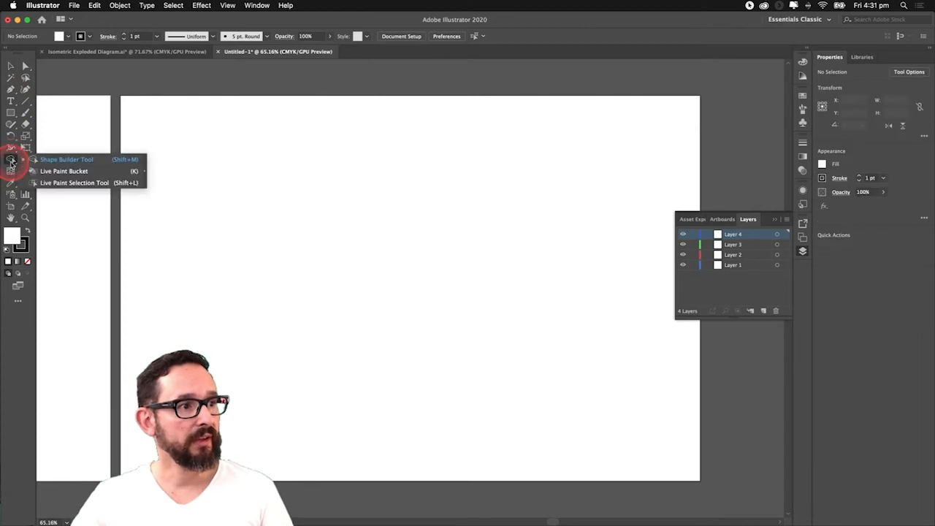
left_click(49, 172)
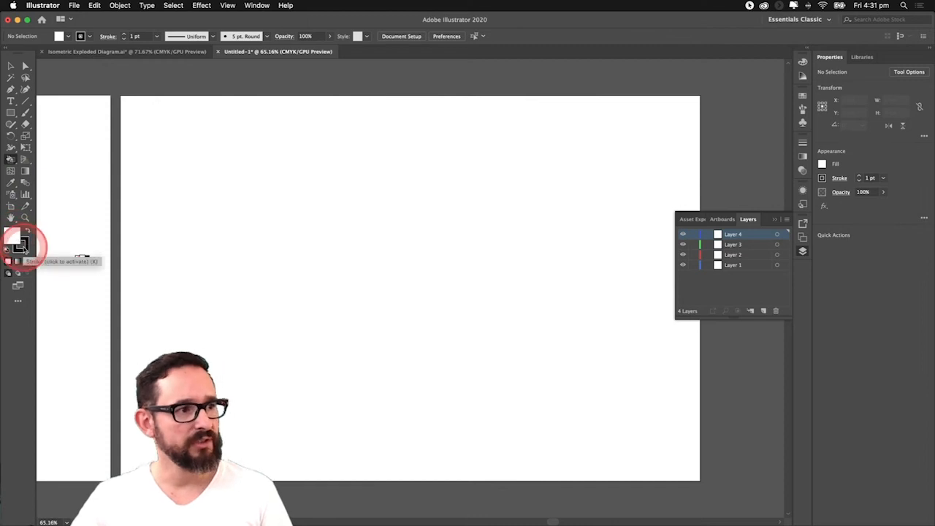
left_click(27, 242)
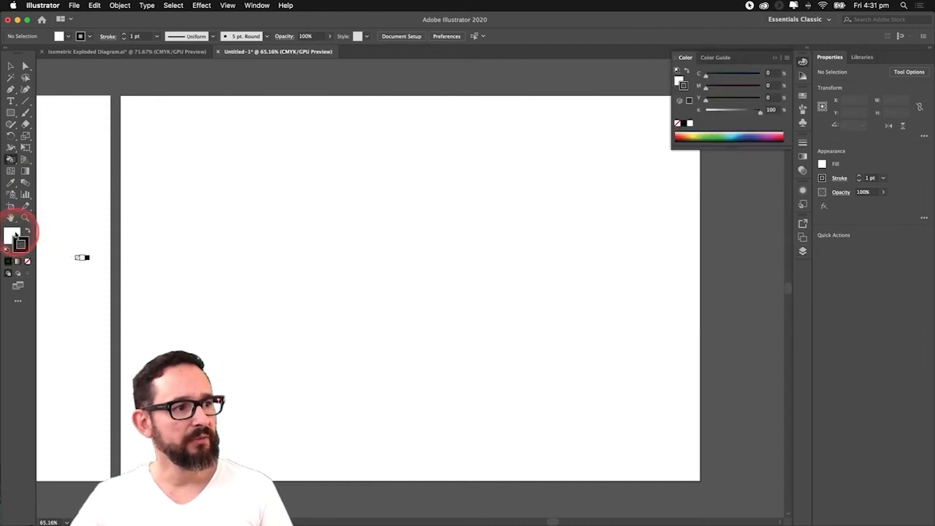
left_click(10, 67)
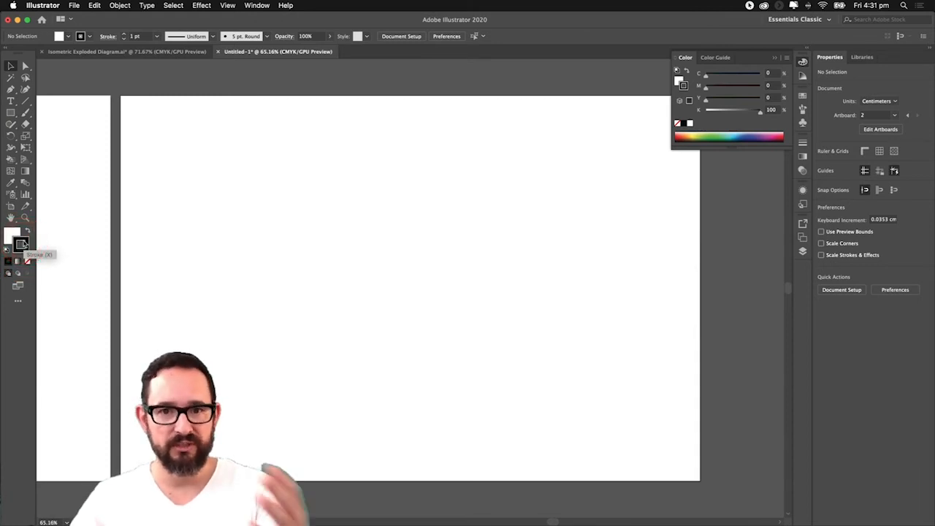
Draw an open three-segment zigzag path, about 13.3 by 9.2 cm, on the second artboard with the Pen tool
left_click(25, 244)
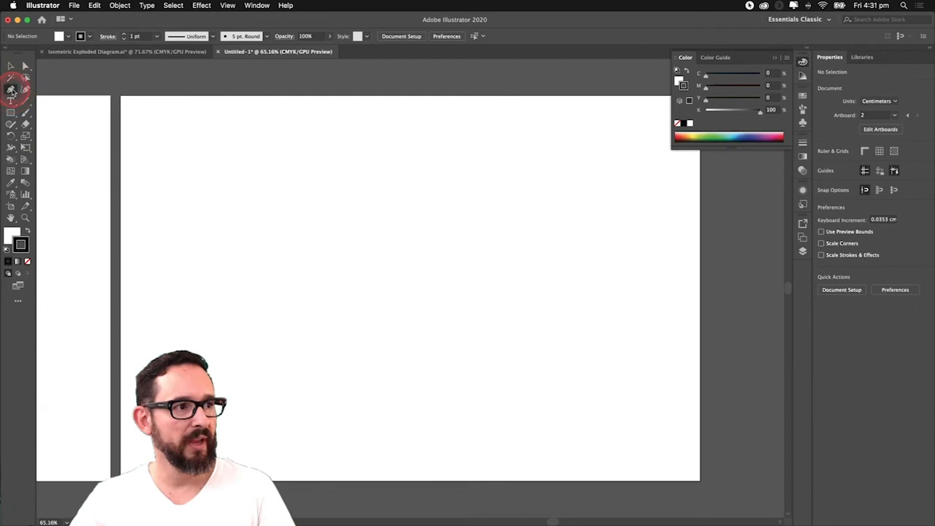
left_click(12, 91)
left_click(209, 177)
left_click(230, 304)
left_click(376, 231)
left_click(393, 295)
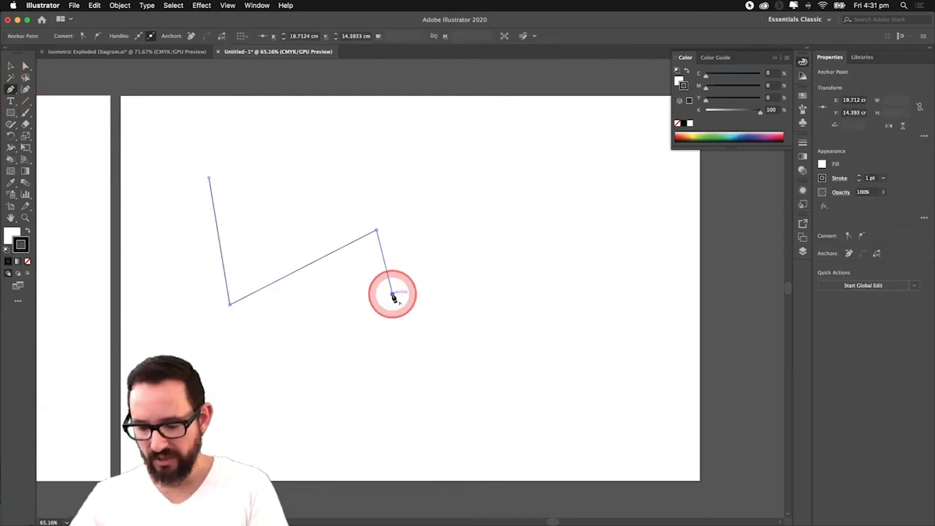
left_click(12, 67)
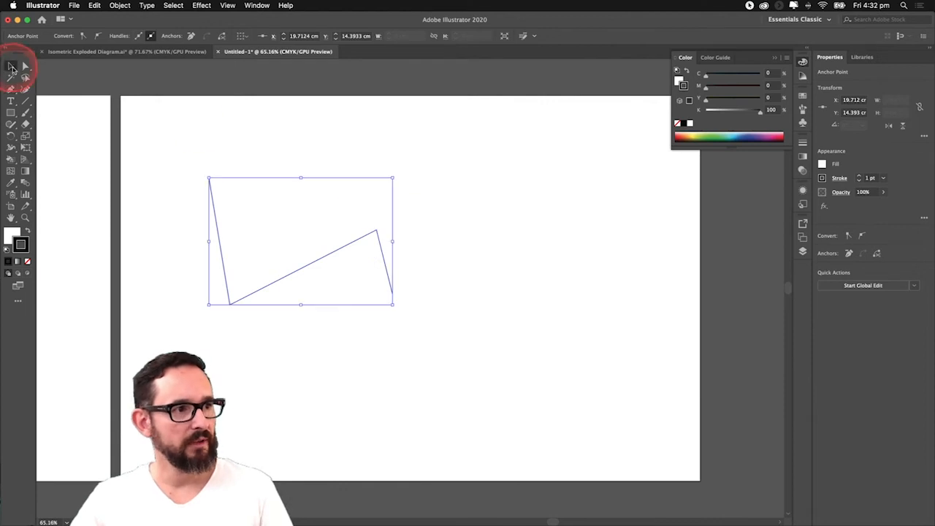
left_click(320, 357)
left_click(297, 270)
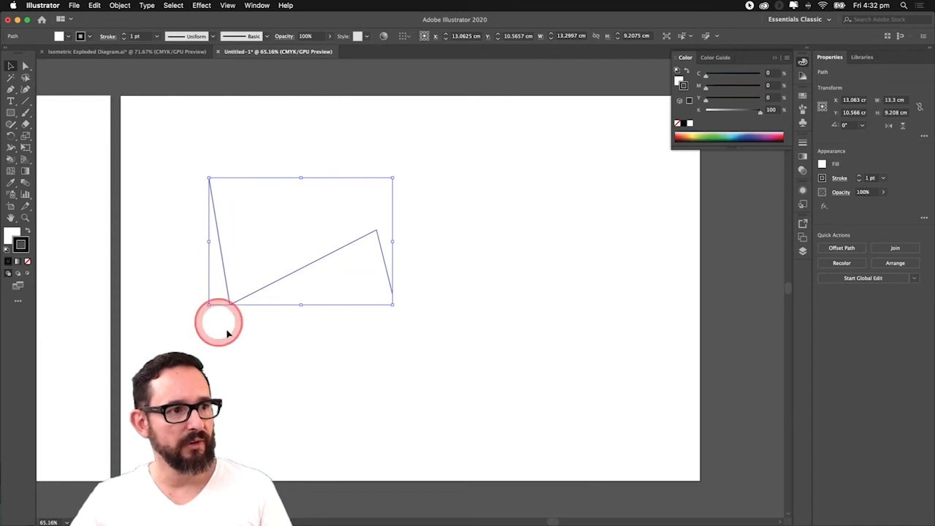
left_click(158, 256)
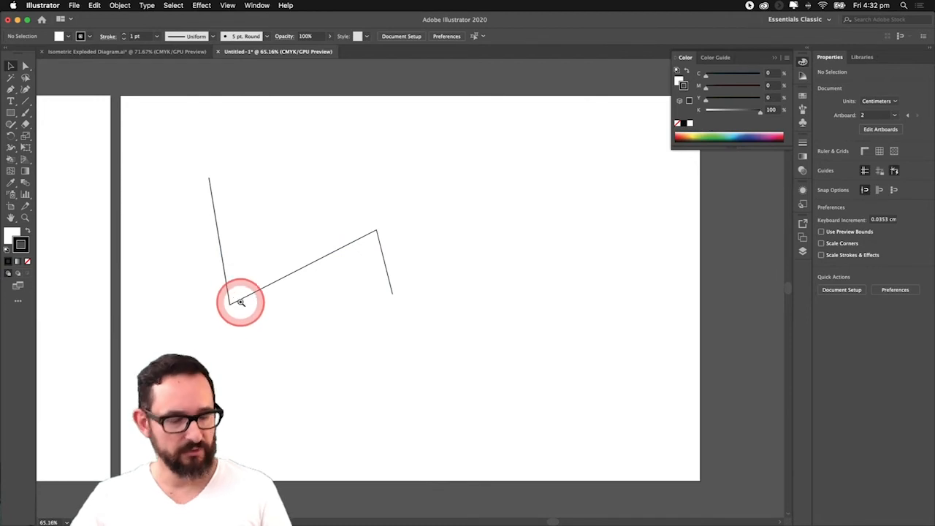
Examine the zigzag path's lower-left corner at 600% together with the stroke color and stroke settings
key("z")
key("super+1")
left_click(415, 285)
left_click(413, 292)
left_click(414, 293)
left_click(414, 294)
left_click(413, 295)
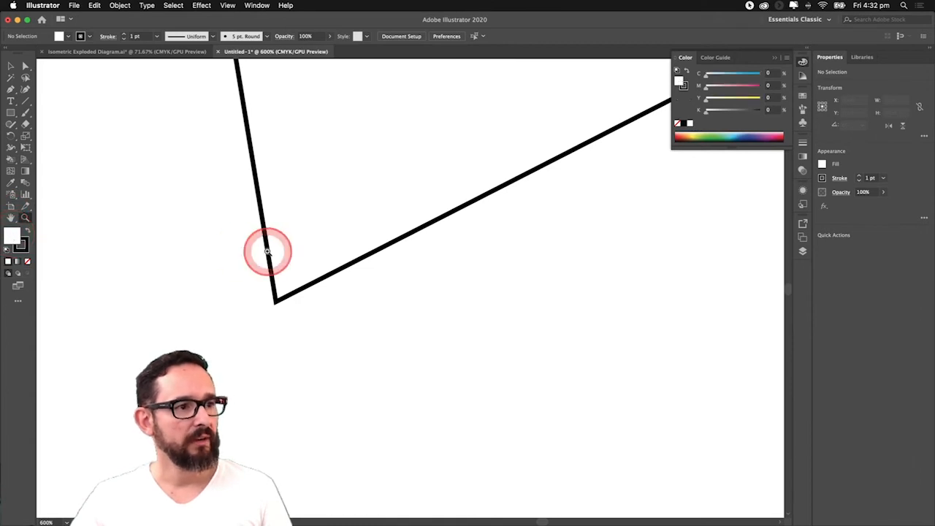
left_click(24, 244)
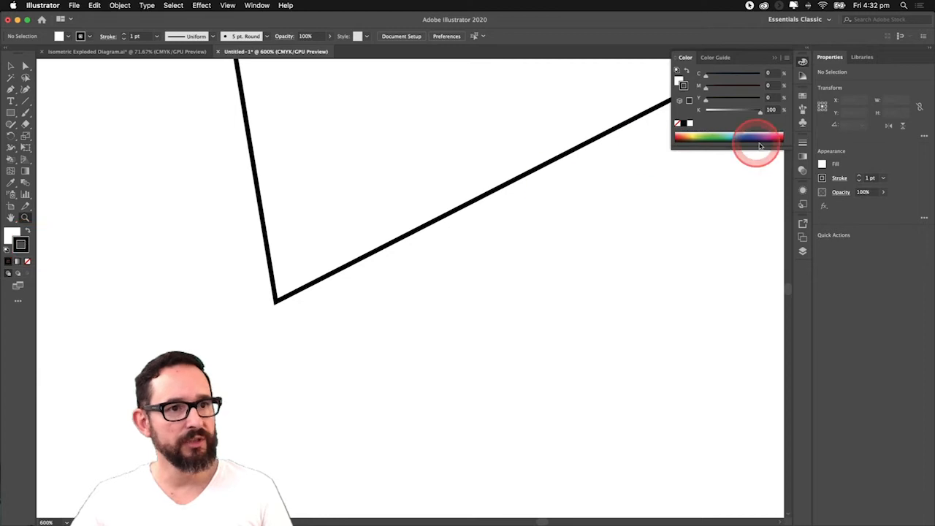
left_click(803, 144)
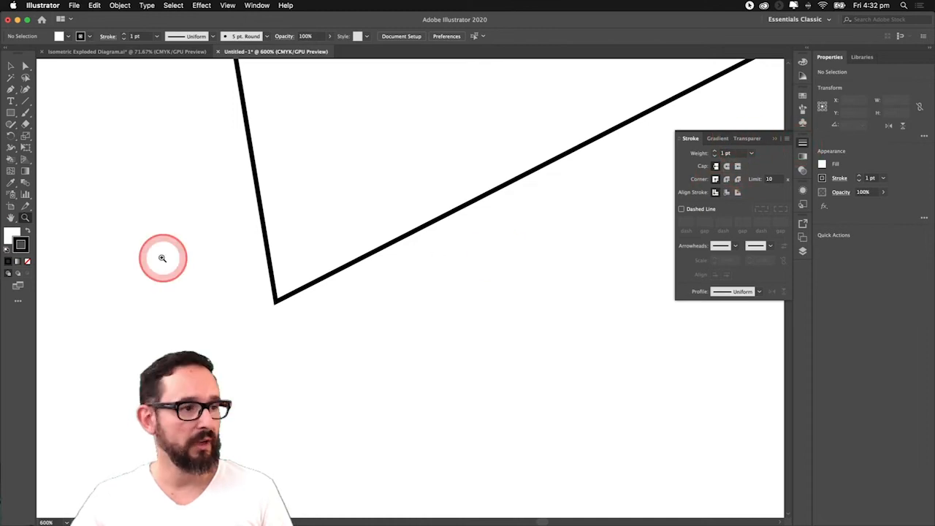
Try a pinkish-red stroke color with nothing selected
double_click(27, 252)
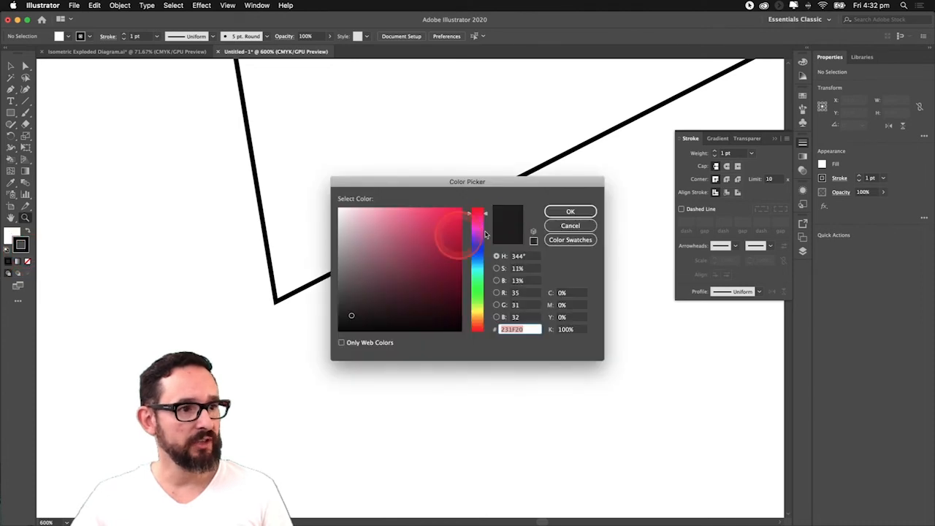
left_click(447, 218)
left_click(570, 211)
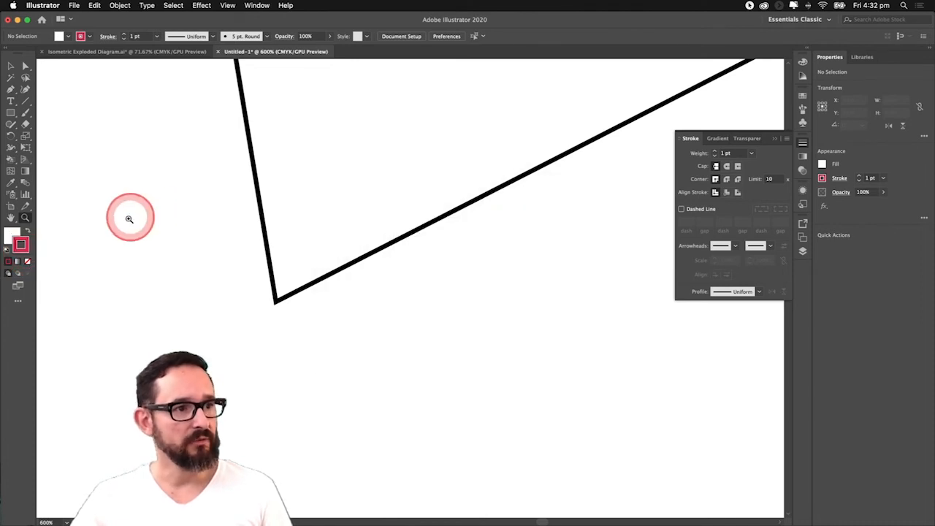
Set the zigzag path's stroke color to magenta E818DE
left_click(10, 66)
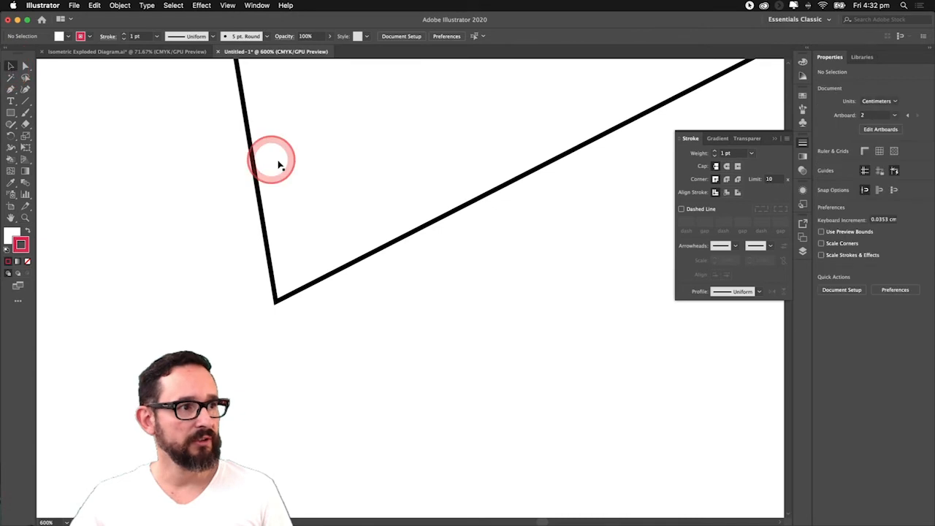
left_click(260, 172)
left_click(22, 245)
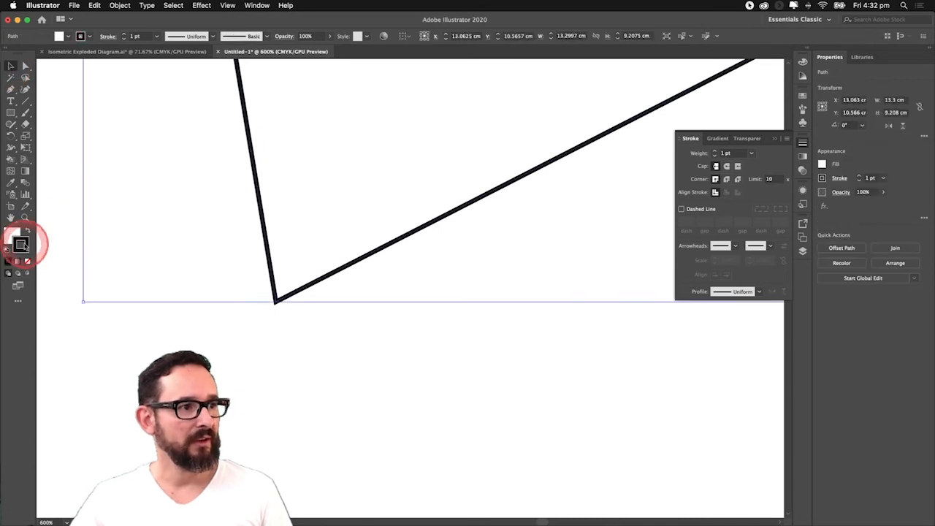
double_click(22, 245)
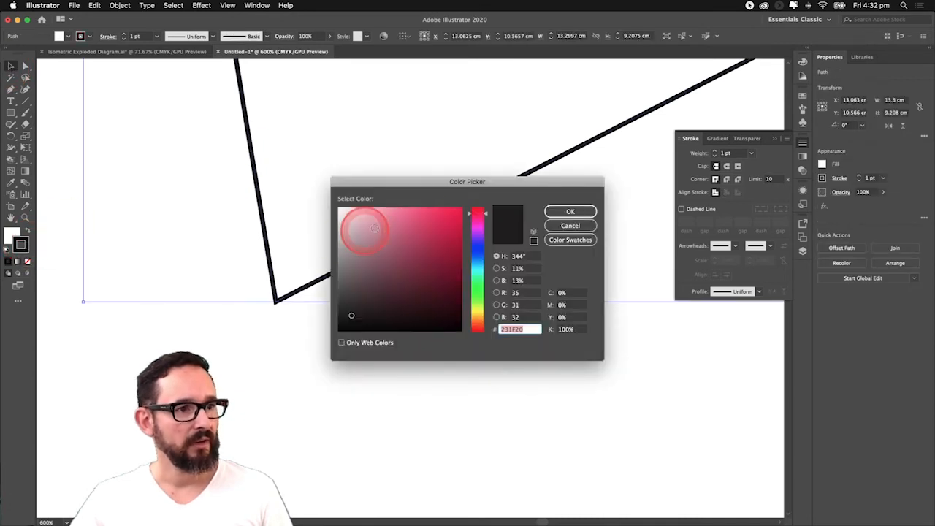
left_click(471, 227)
left_click(450, 217)
left_click(568, 211)
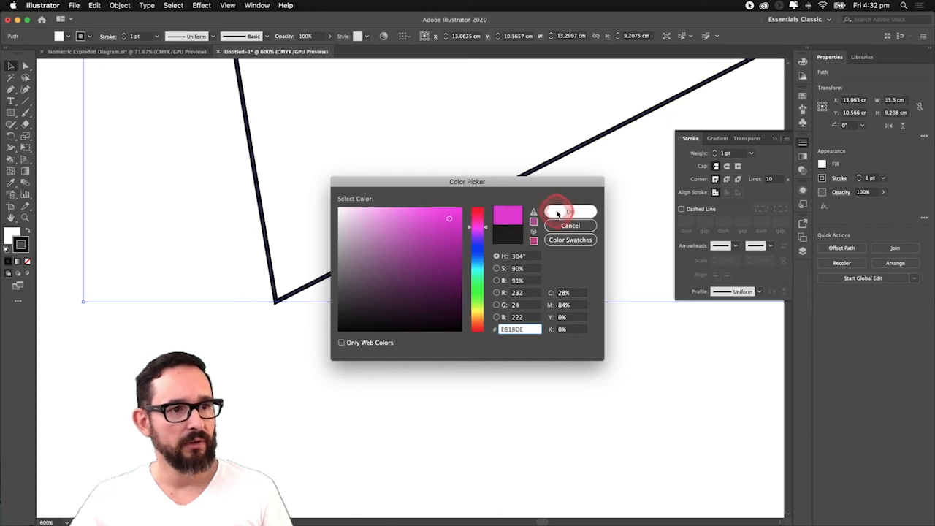
Set the zigzag path's fill to none and make its stroke color active
left_click(26, 66)
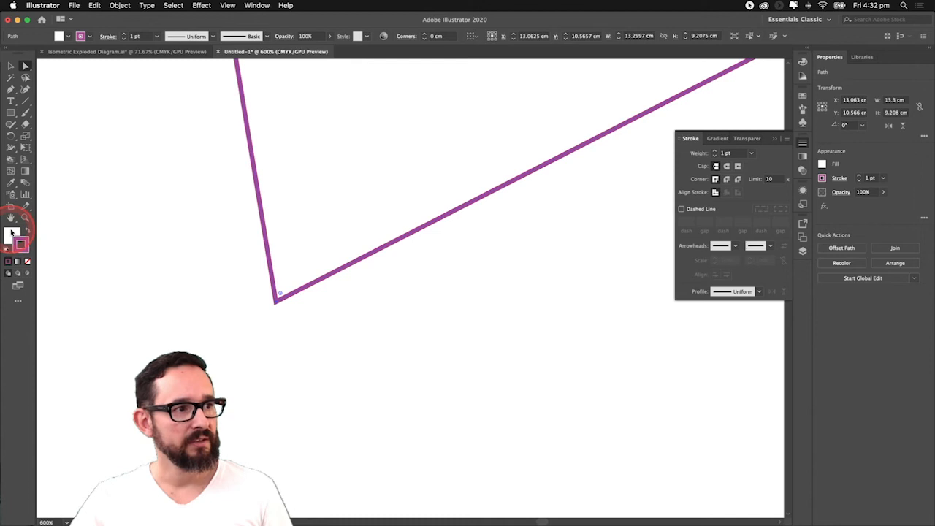
left_click(11, 232)
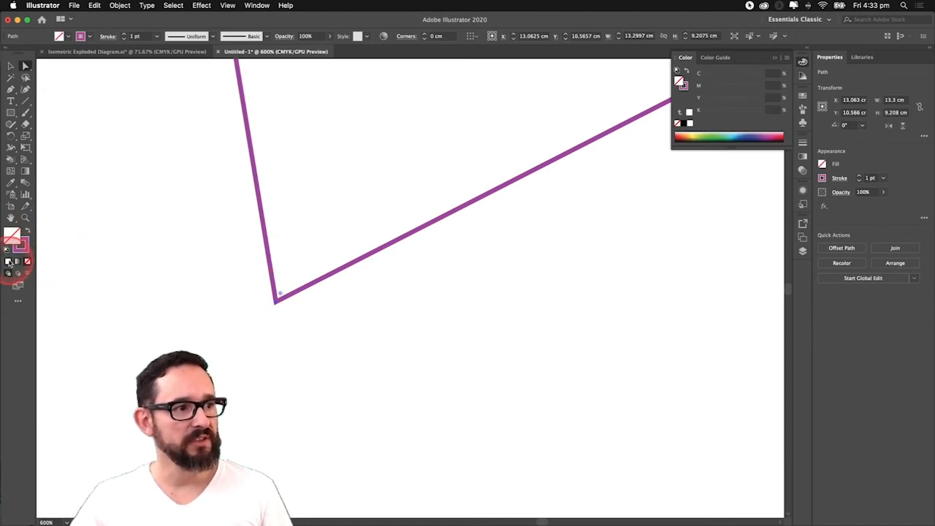
left_click(22, 247)
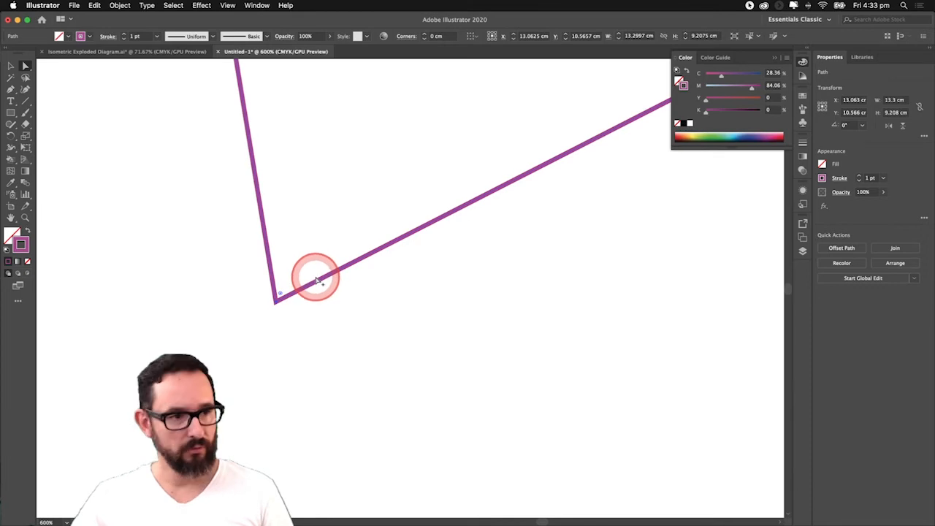
key("z")
left_click(222, 204, "alt")
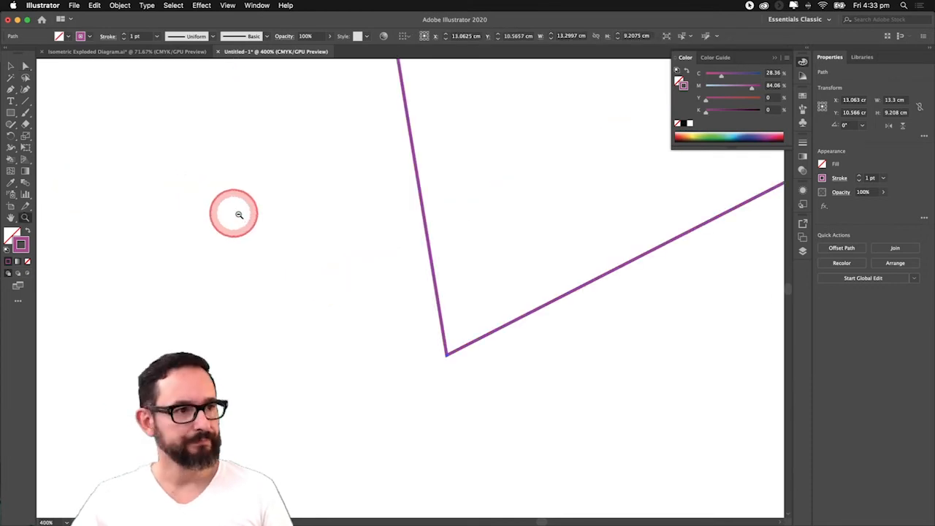
left_click(512, 303, "alt")
left_click(478, 277, "alt")
left_click(479, 279, "alt")
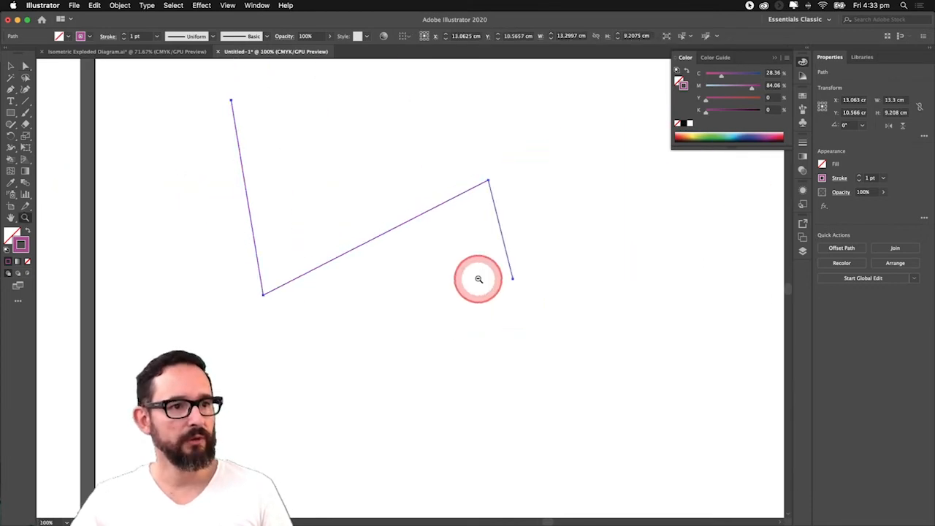
Draw a closed shape below the deselected zigzag path with the Pen tool, giving it two straight sides and one curved side
left_click(12, 66)
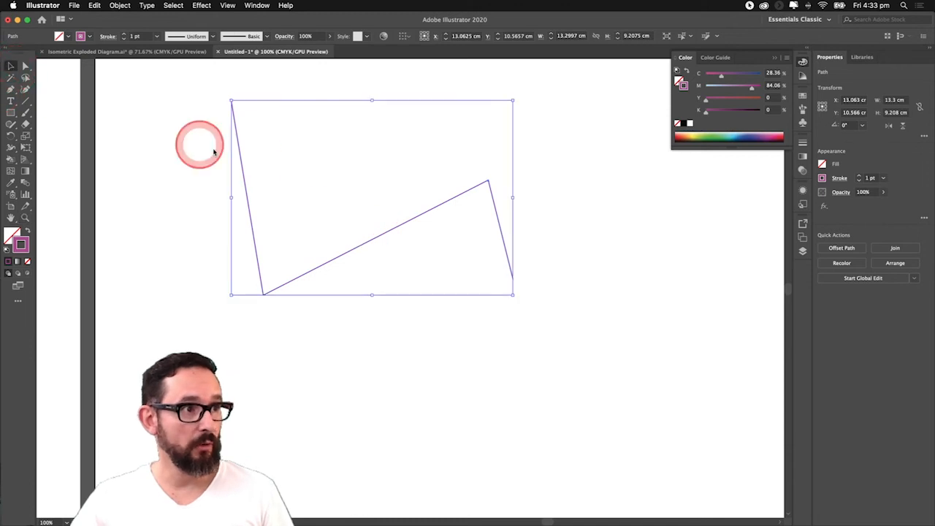
left_click(547, 323)
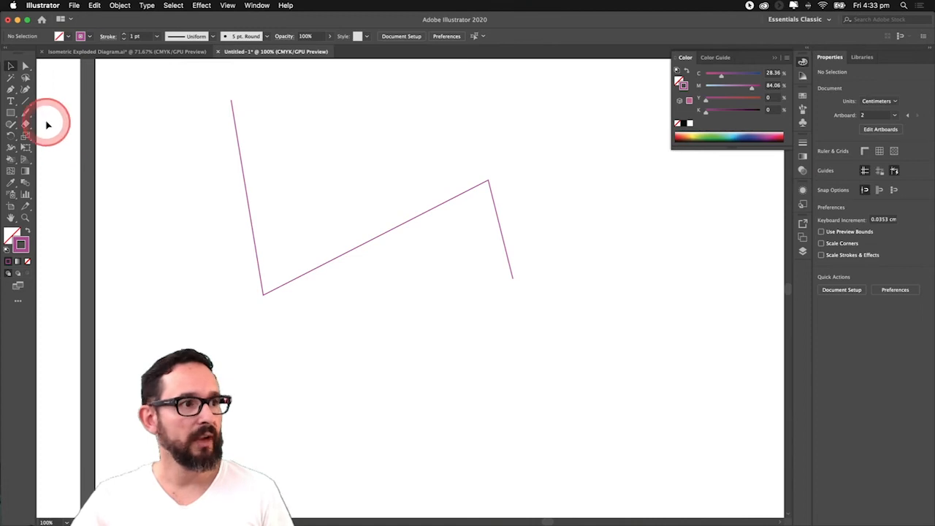
left_click(315, 379)
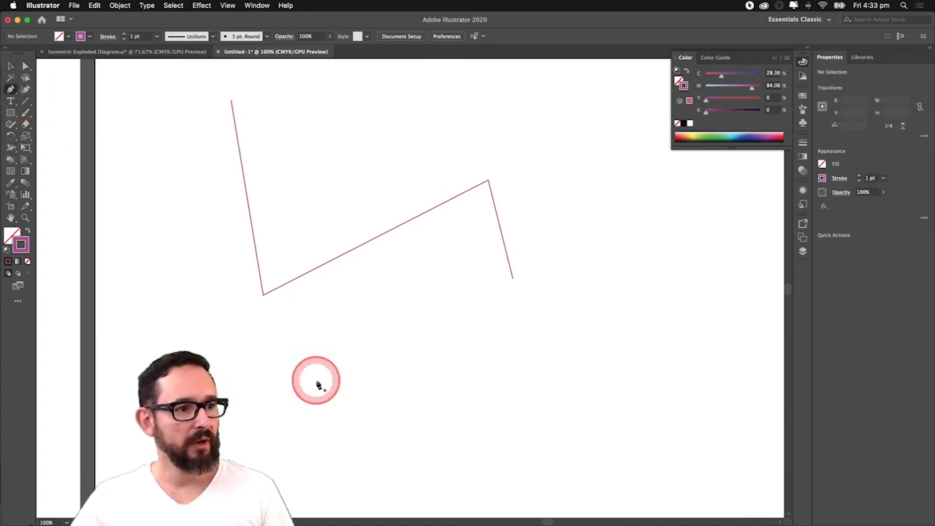
left_click_drag(398, 434, 453, 328)
left_click(316, 380)
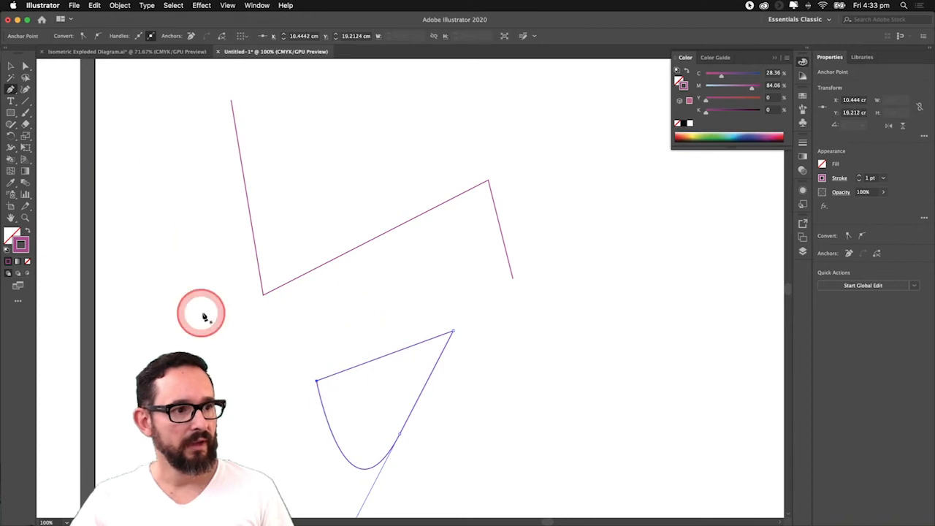
Draw a small closed triangle with the Pen tool to the left of the curved shape
left_click(226, 362)
left_click(193, 292)
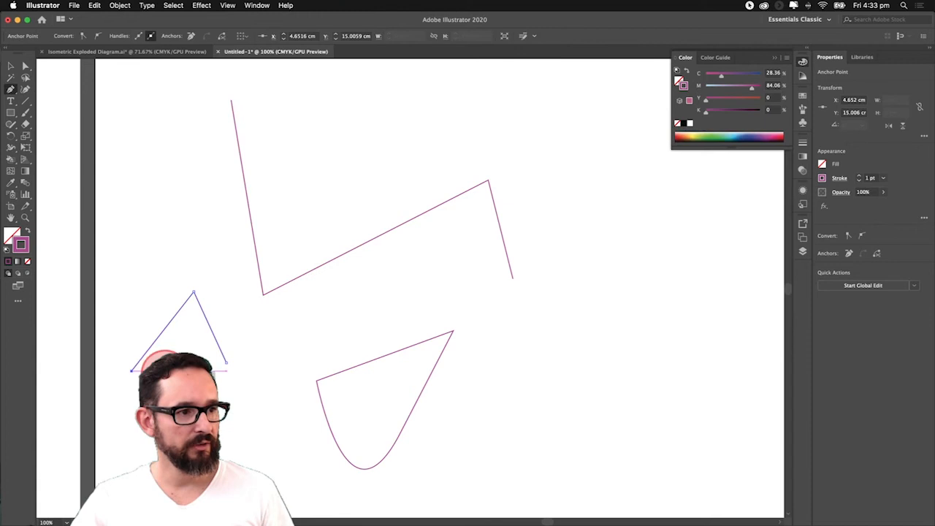
left_click(225, 364)
left_click(226, 364)
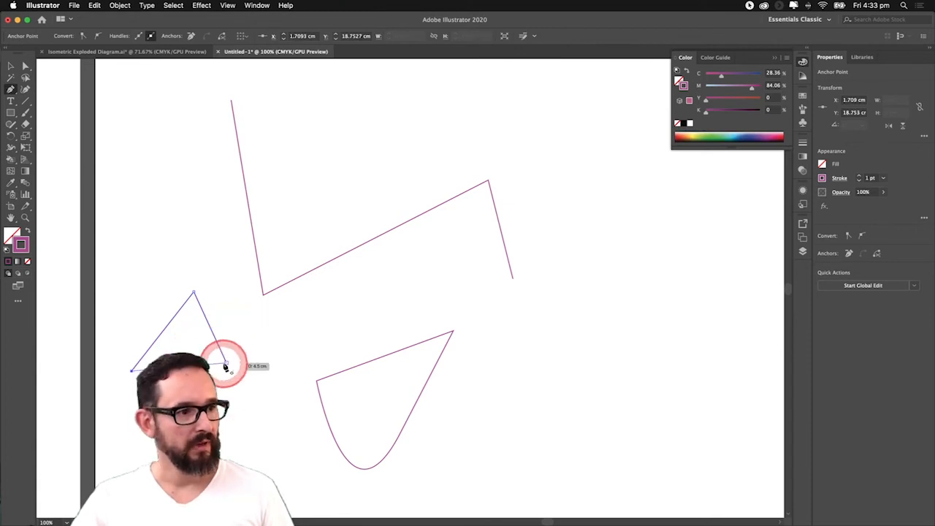
left_click(225, 366)
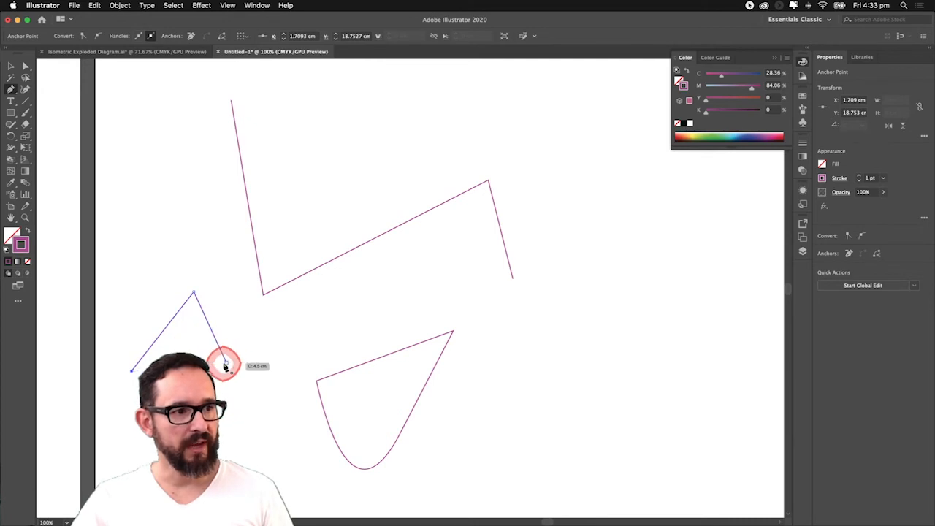
left_click(11, 66)
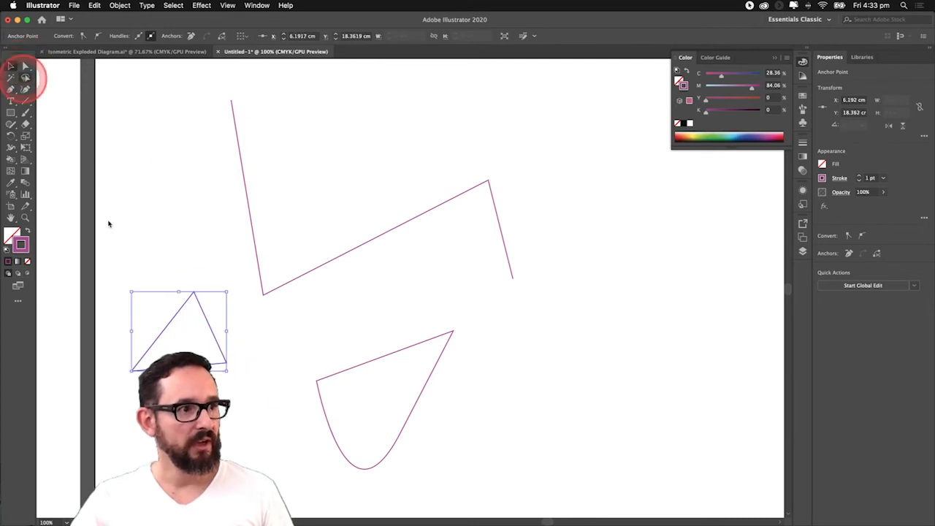
left_click(180, 286)
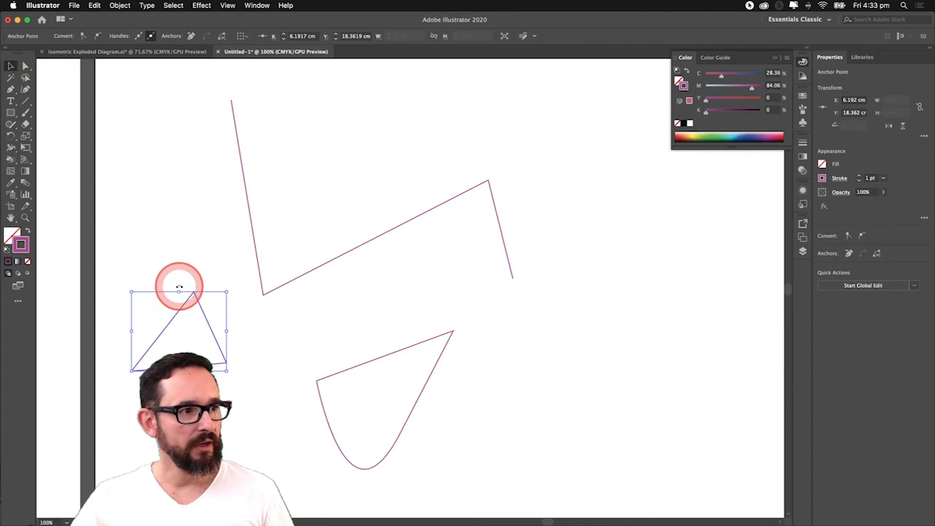
Fill the small triangle with the same magenta as its stroke
left_click(205, 333)
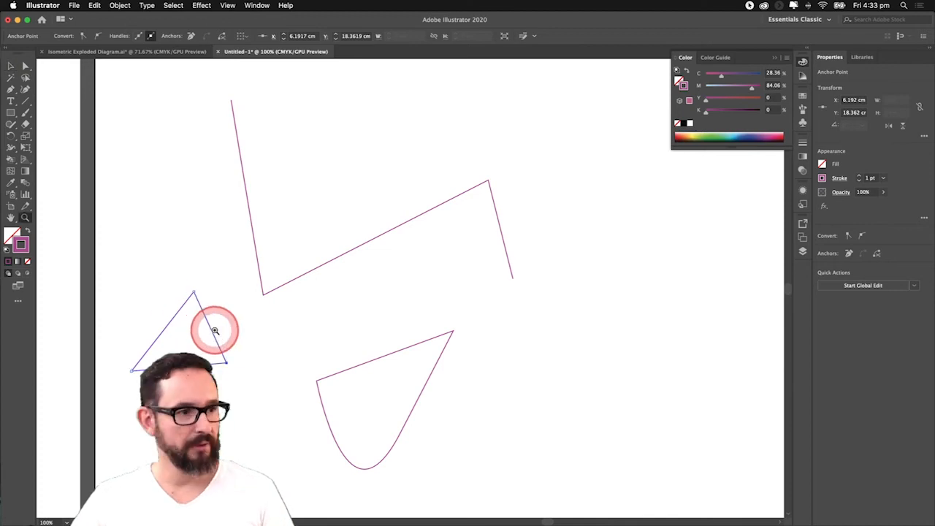
left_click(214, 331)
left_click(359, 305)
left_click(392, 297)
left_click(436, 285)
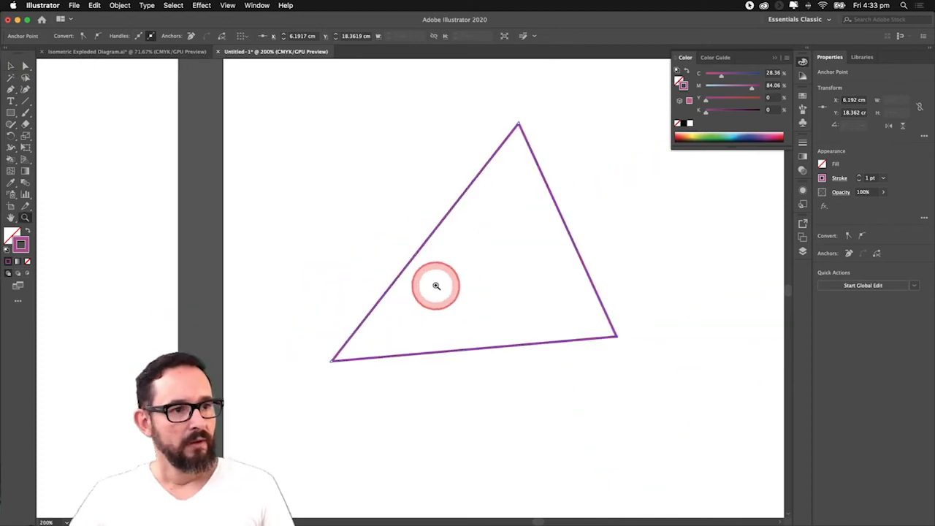
left_click(505, 277)
left_click(496, 260)
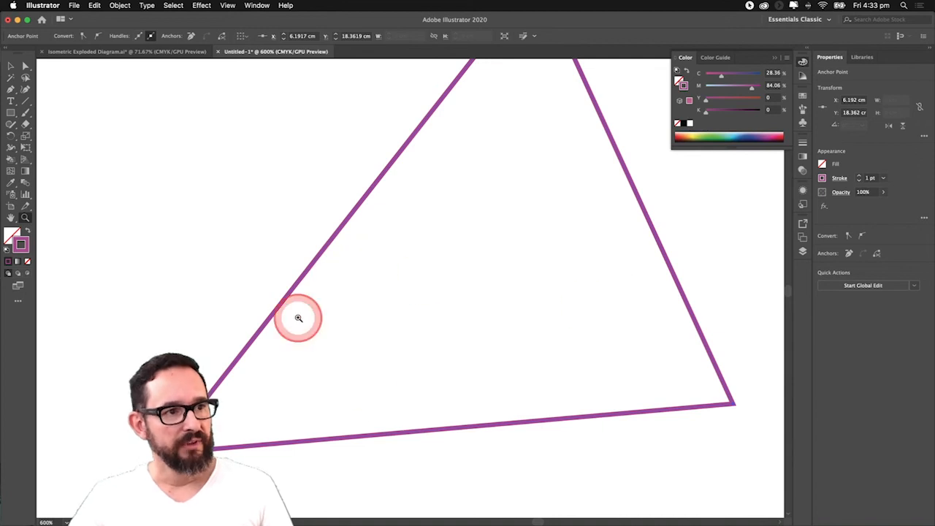
left_click(11, 66)
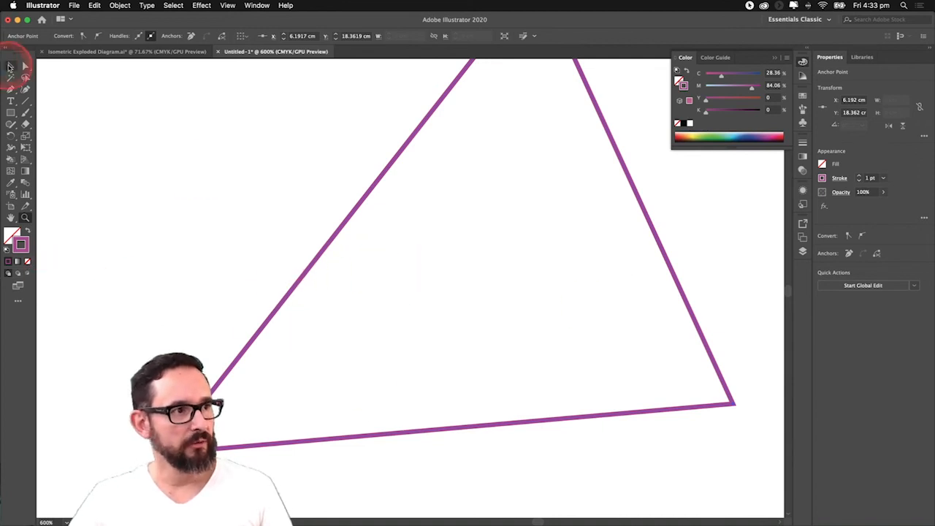
left_click(14, 232)
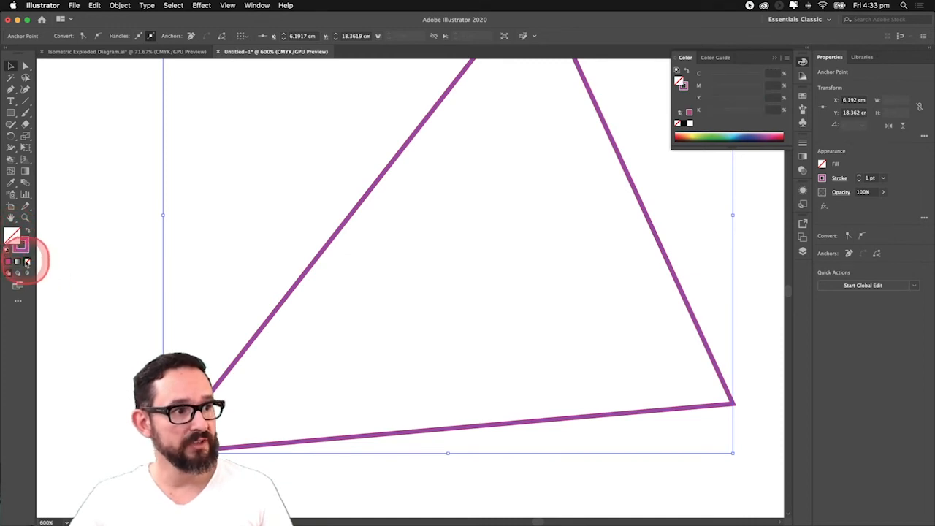
left_click(8, 261)
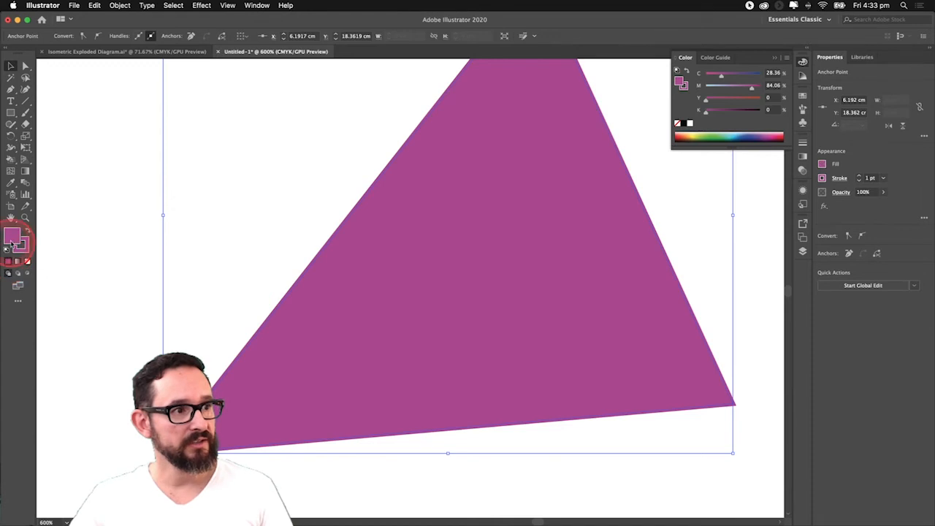
Change the triangle's fill to a near-black purple in the Color Picker
double_click(13, 234)
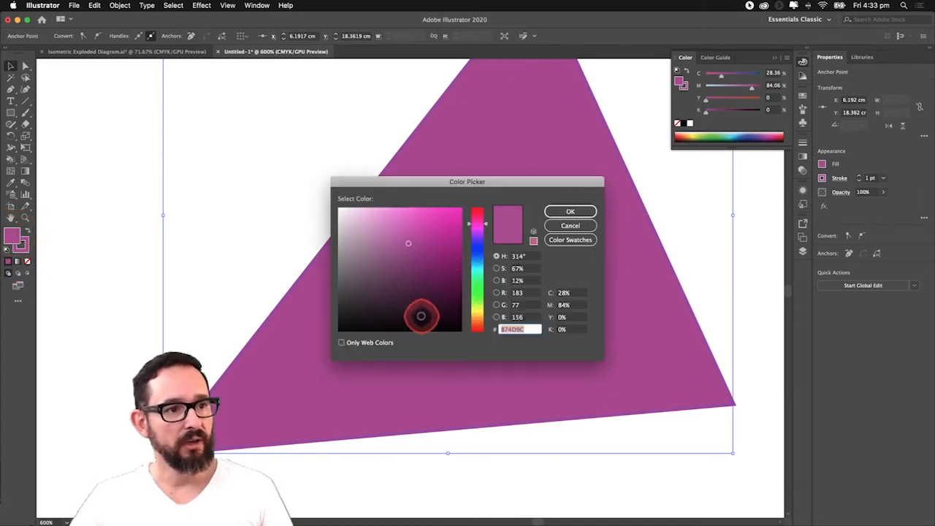
left_click(420, 317)
left_click(554, 213)
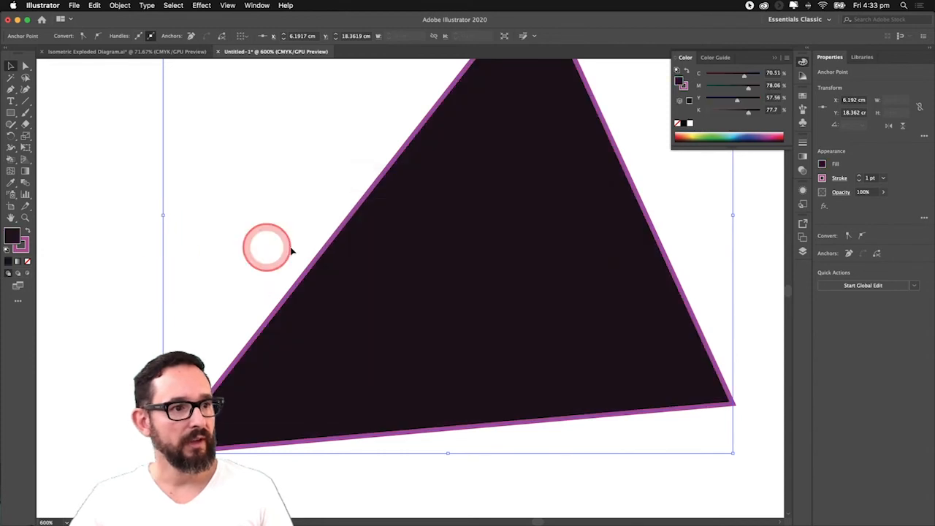
Set the triangle's fill to none, keeping its magenta stroke
left_click(26, 265)
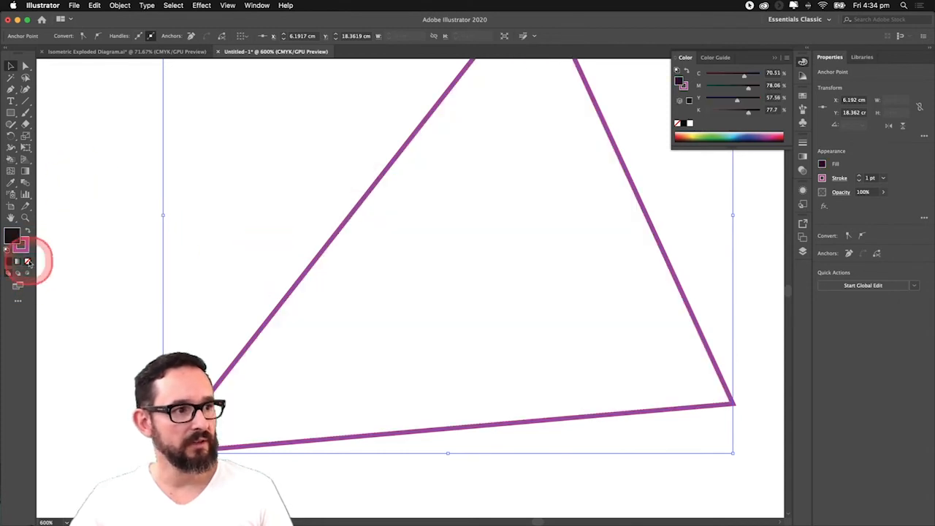
left_click(278, 207)
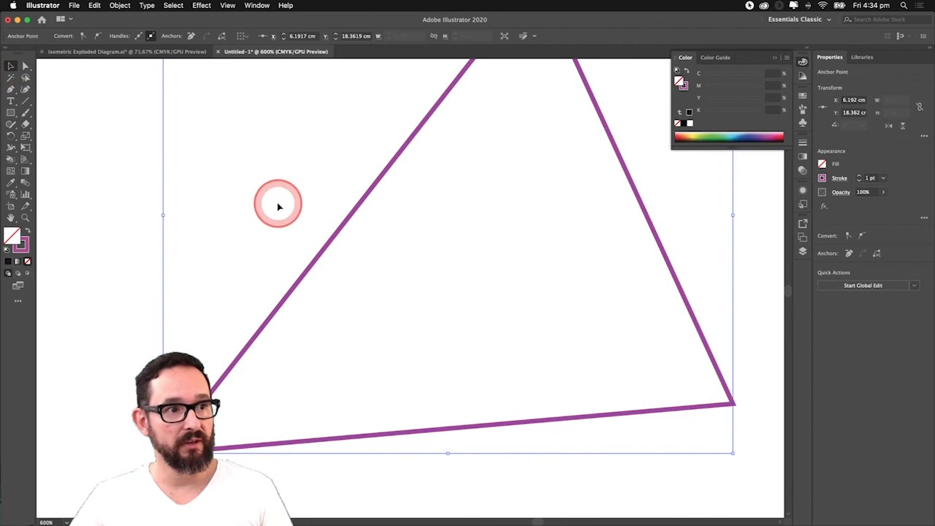
key("z")
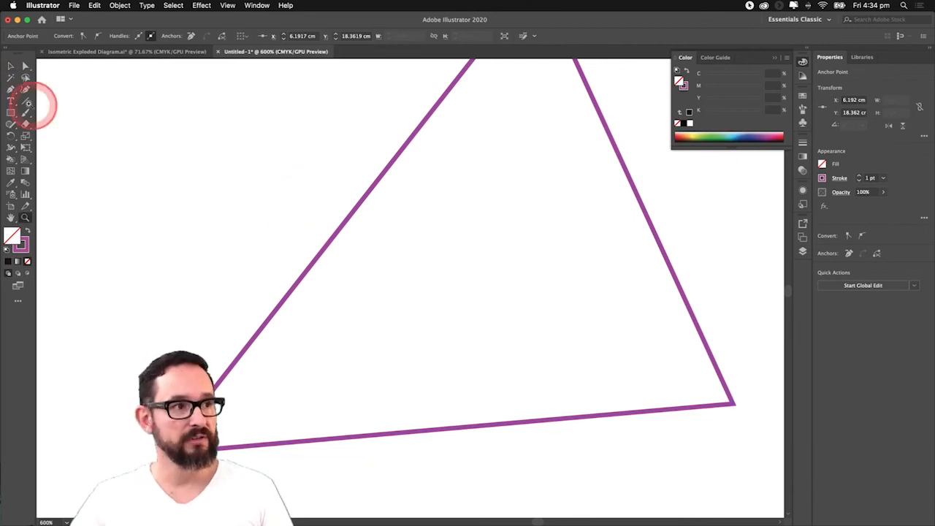
left_click(12, 66)
left_click(346, 208)
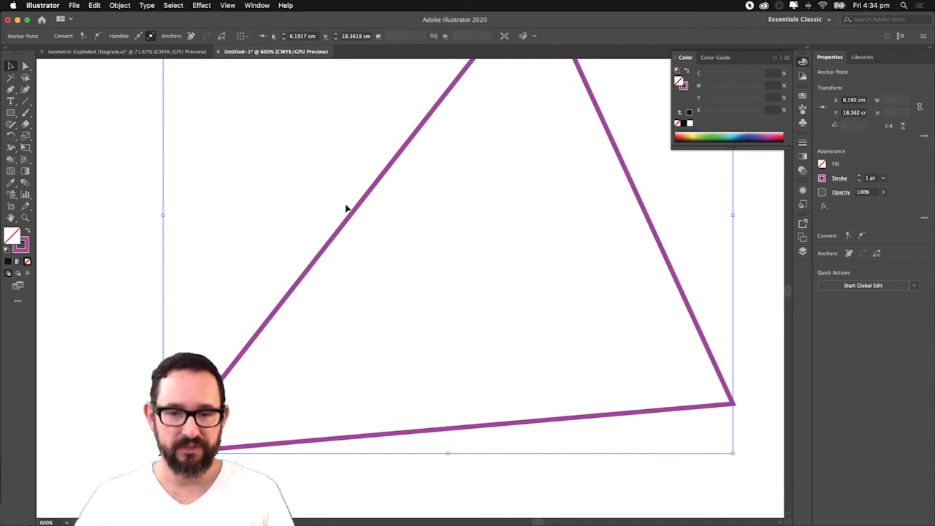
left_click(340, 229)
Scale the triangle up proportionally to about five times its size so it surrounds the curved shape, and deselect it
key("z")
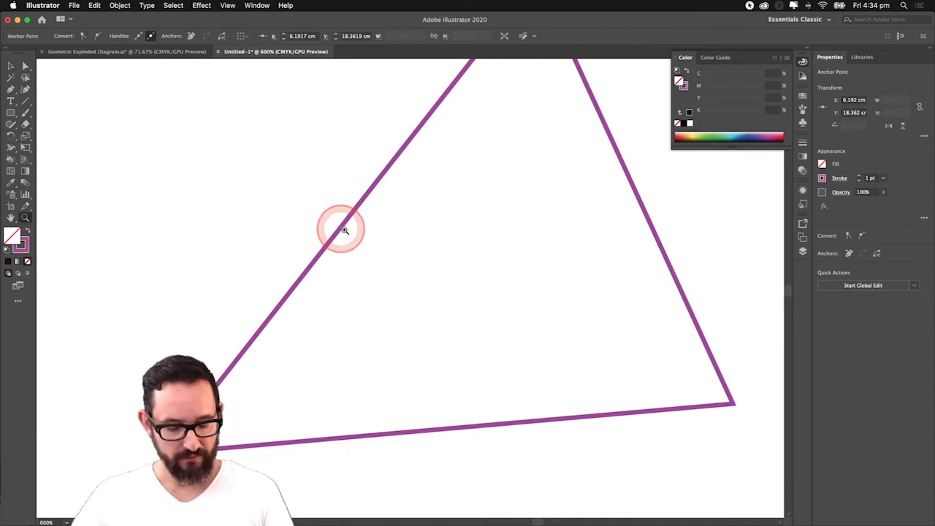
left_click(421, 268, "alt")
left_click(560, 270, "alt")
left_click(556, 268, "alt")
left_click(545, 264, "alt")
left_click(539, 261, "alt")
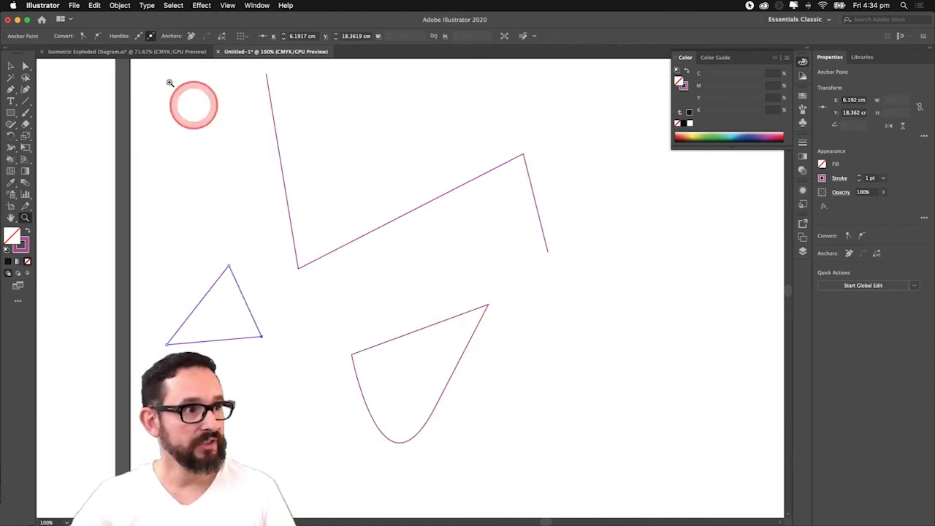
left_click(16, 66)
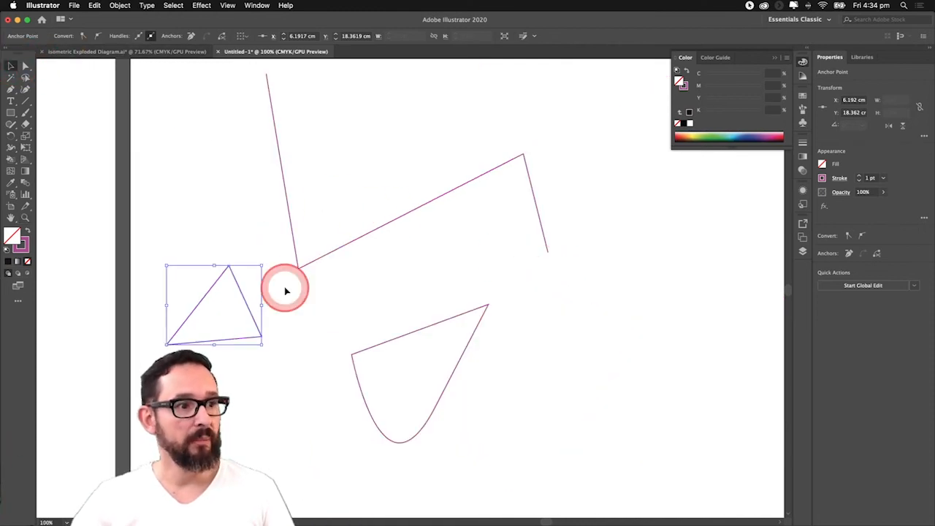
left_click_drag(261, 265, 609, 73)
left_click_drag(490, 344, 649, 326)
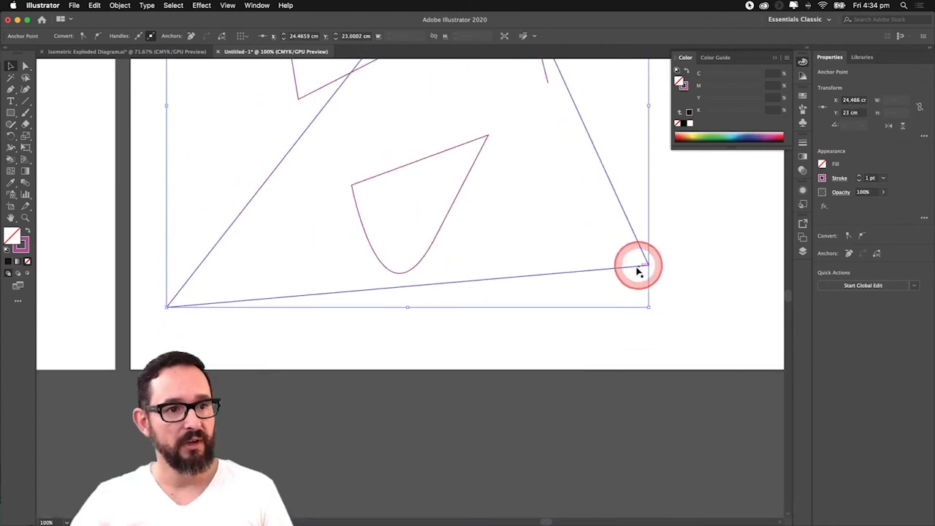
left_click(660, 278)
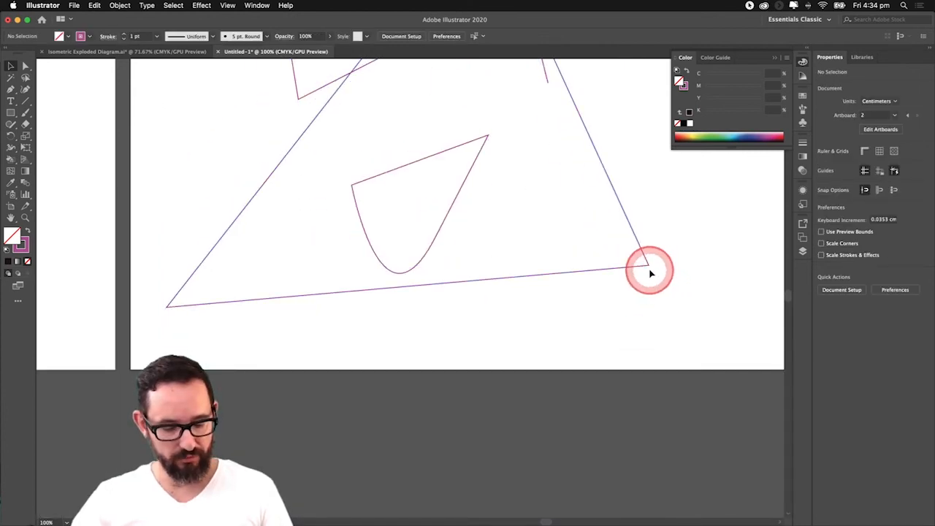
Examine the stroke at the enlarged triangle's lower-right corner at up to 3200% zoom
left_click(648, 271)
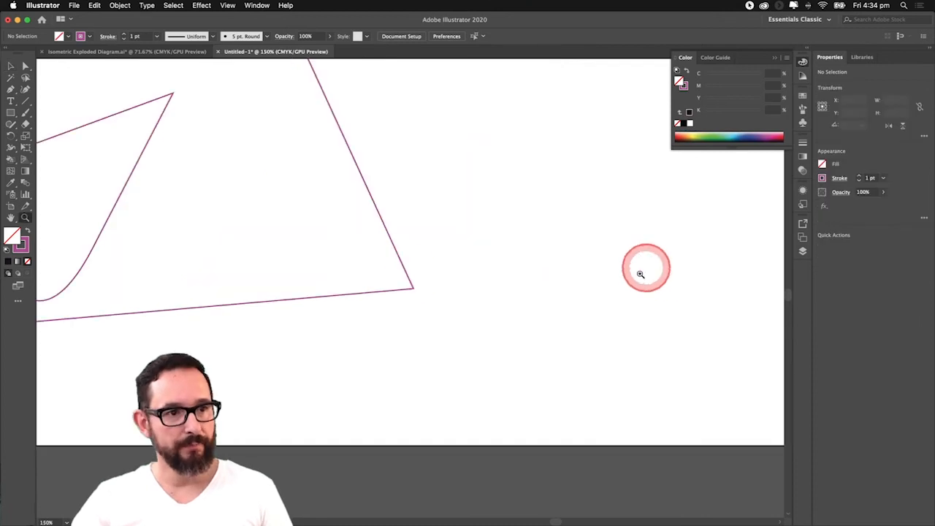
left_click(410, 279)
left_click(406, 285)
left_click_drag(311, 294, 637, 303)
left_click_drag(254, 300, 400, 271)
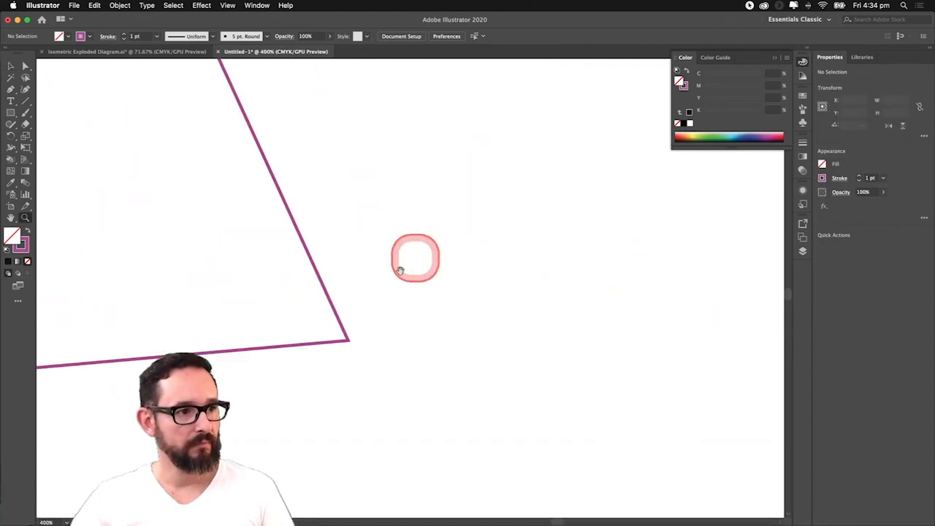
left_click(342, 336)
left_click(411, 279)
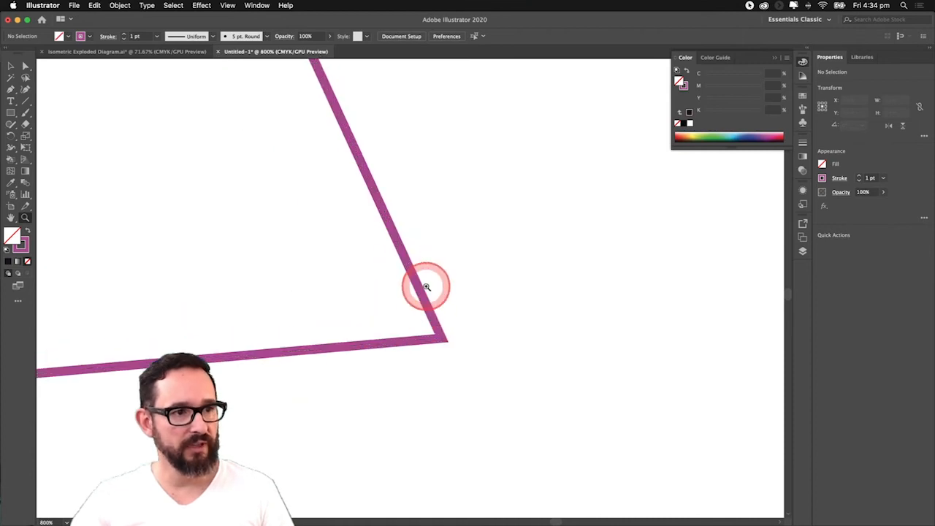
left_click(435, 344)
left_click(434, 336)
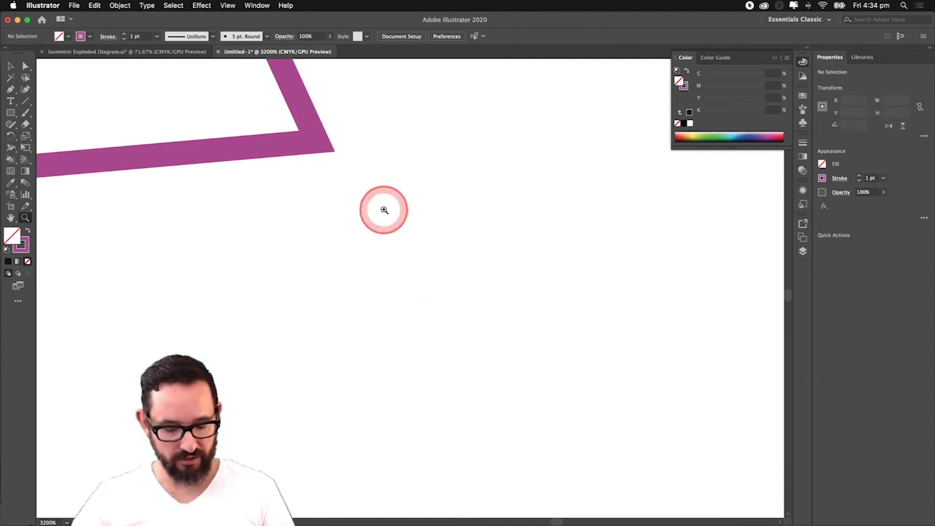
Delete the zigzag path, the triangle and the curved shape from the artboard
key("super+0")
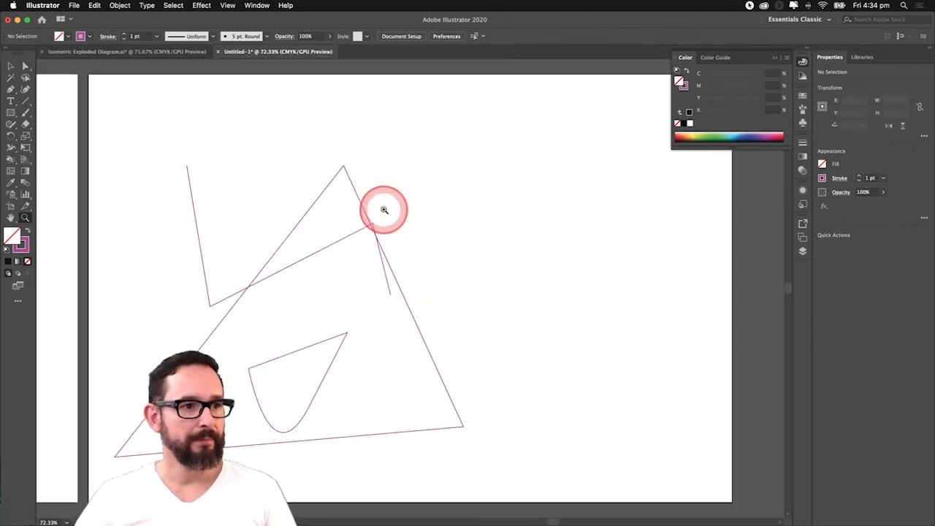
left_click(11, 66)
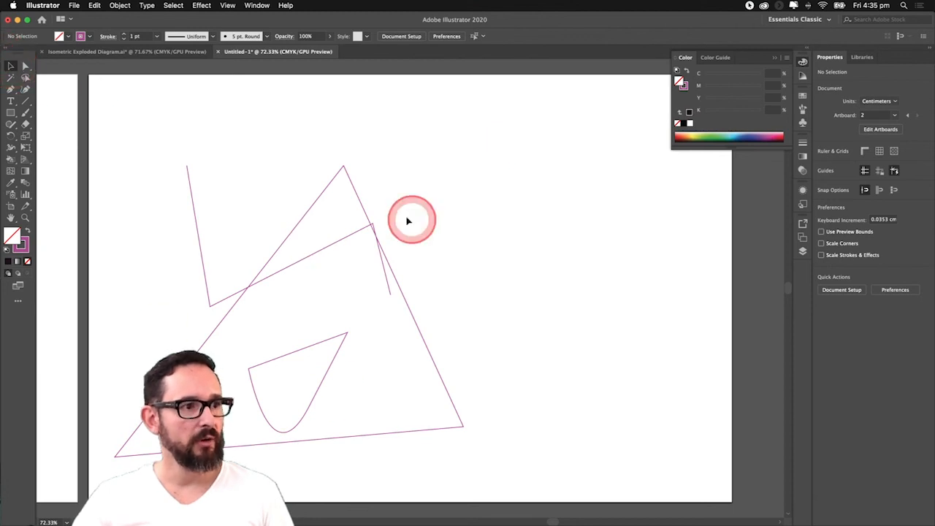
left_click_drag(453, 175, 226, 444)
key("Delete")
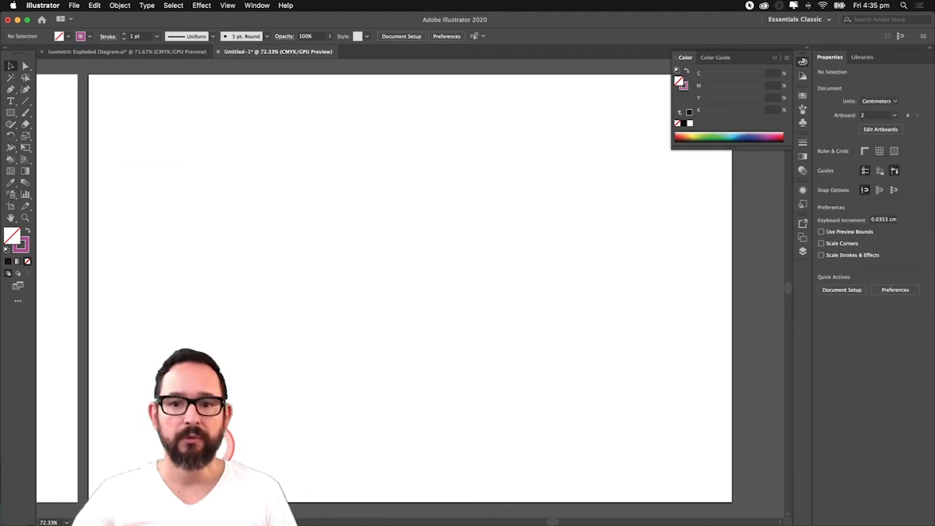
Place the Isometric2d.dxf file from the Desktop onto the second artboard
left_click(73, 6)
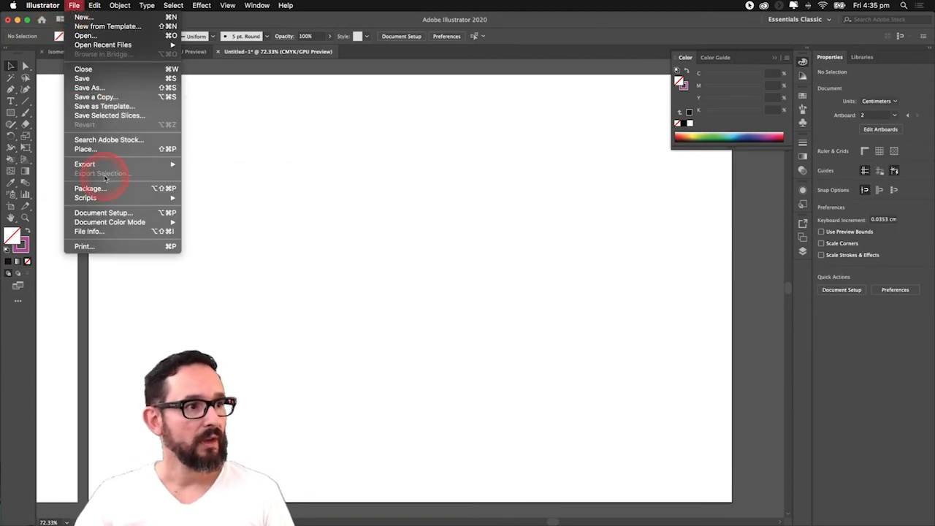
left_click(103, 150)
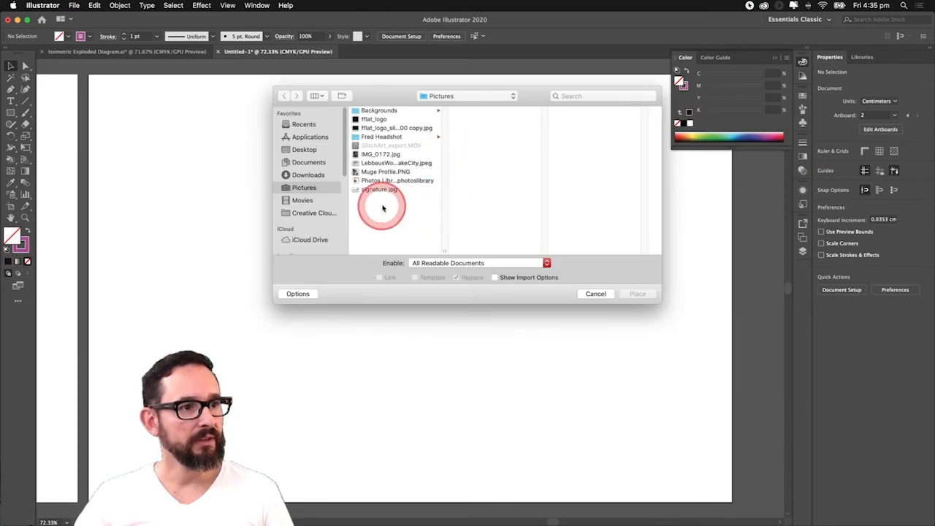
left_click(314, 150)
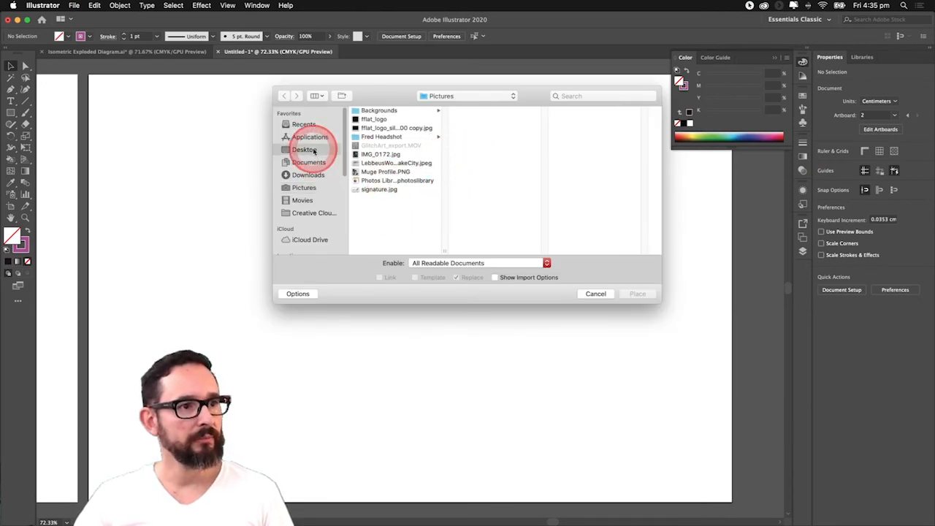
left_click(396, 164)
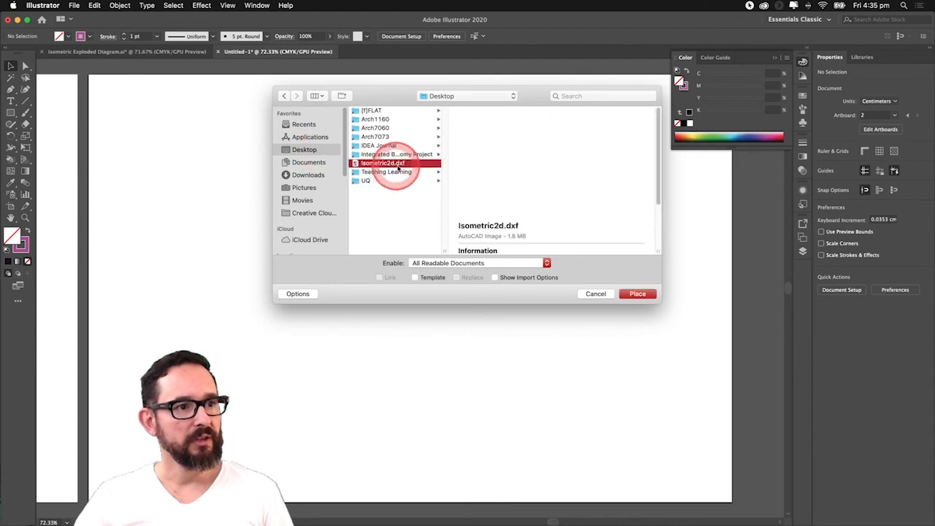
left_click(643, 295)
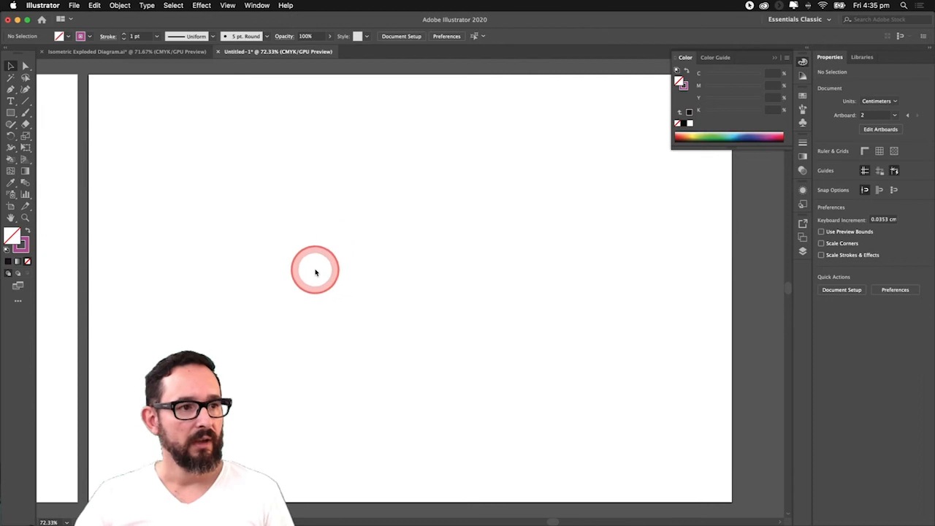
left_click(315, 271)
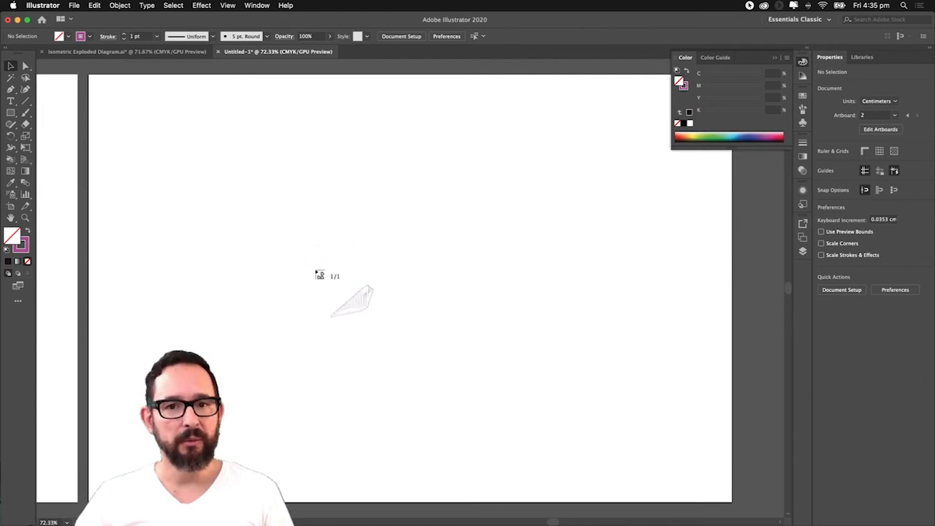
left_click_drag(315, 271, 315, 238)
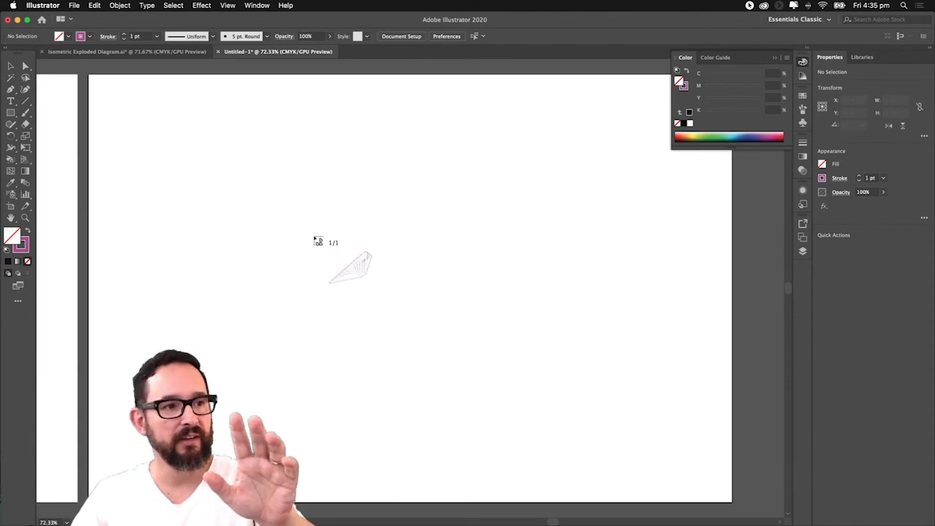
left_click(298, 228)
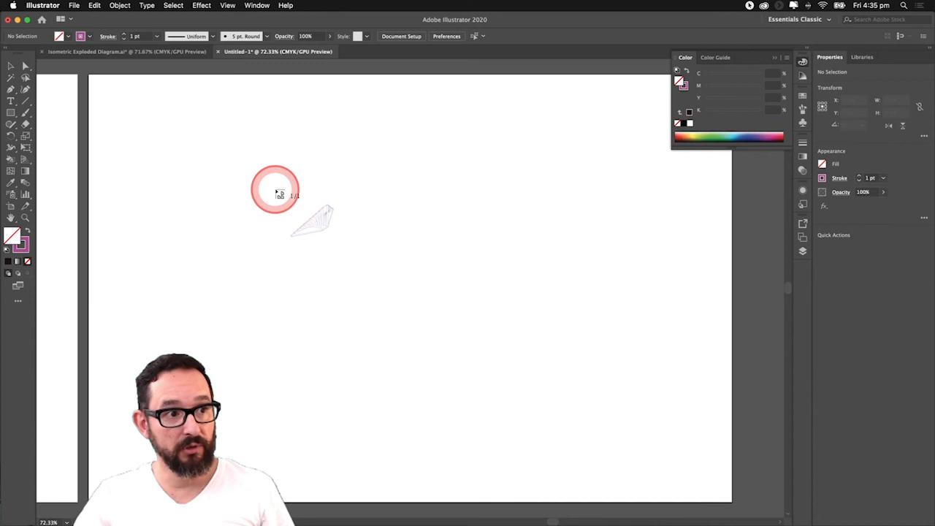
left_click(275, 190)
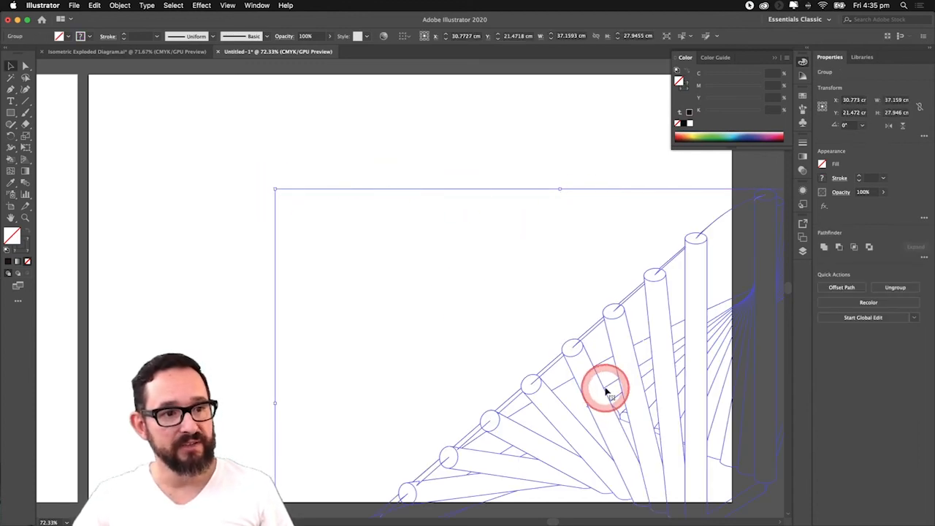
Move the placed line drawing up so that it fits within the second artboard
left_click_drag(604, 392, 450, 276)
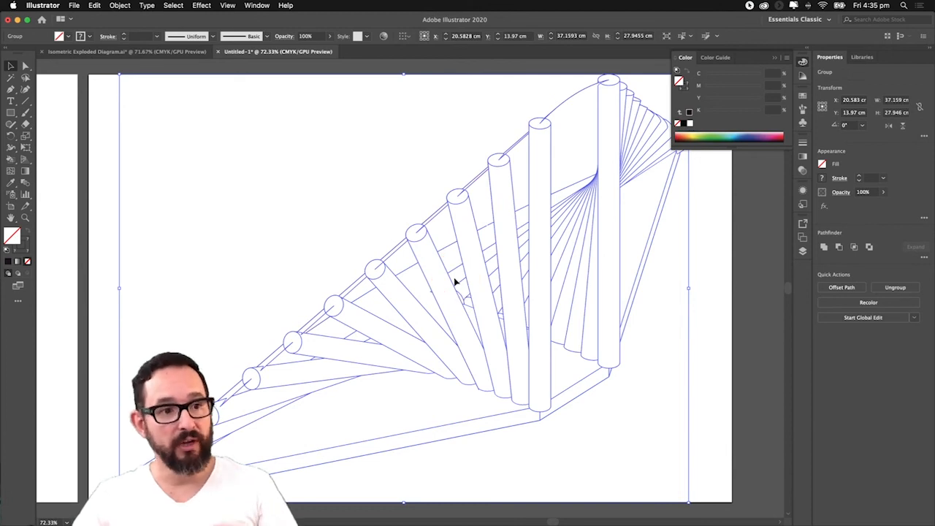
left_click(465, 273)
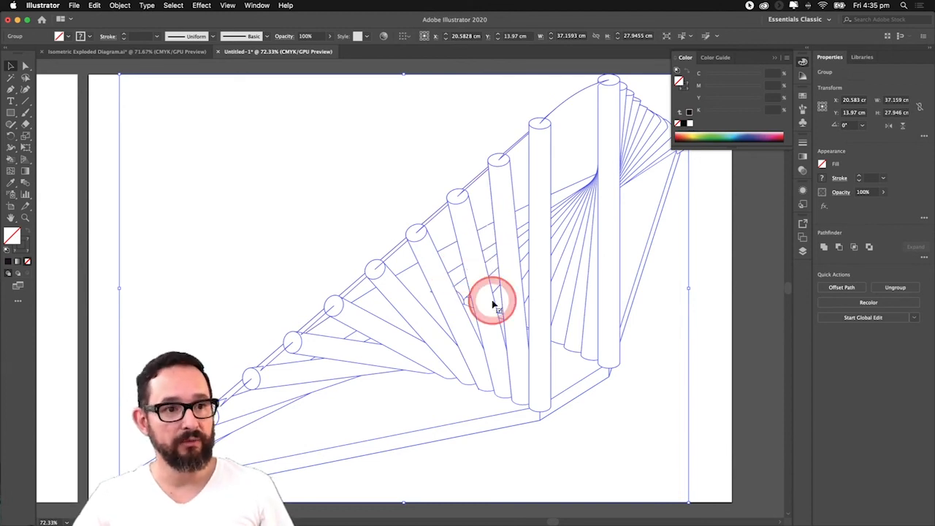
key("z")
left_click(491, 285, "alt")
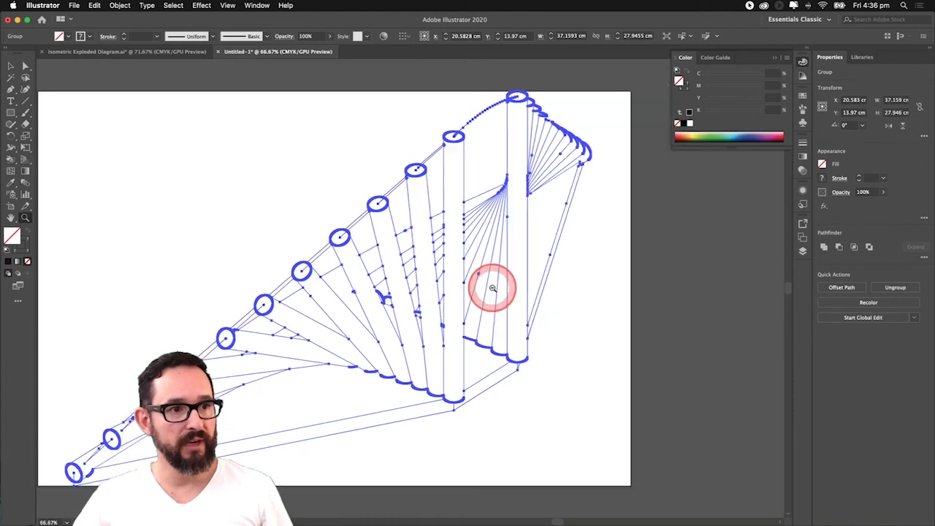
left_click_drag(417, 246, 458, 243)
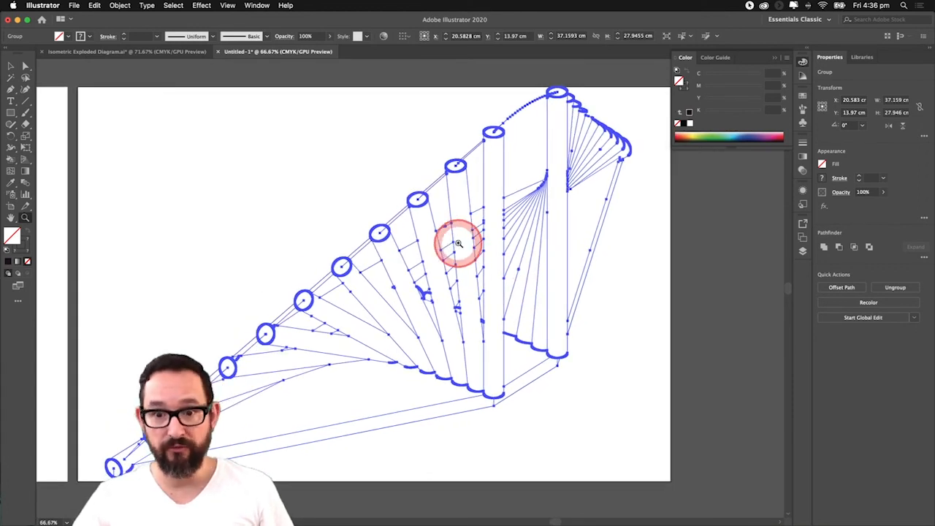
left_click(95, 6)
left_click(121, 6)
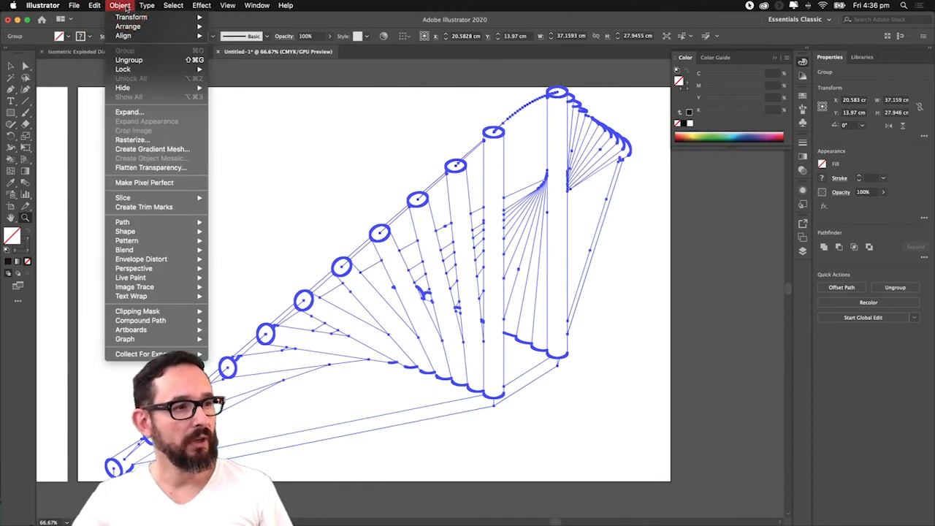
left_click(147, 6)
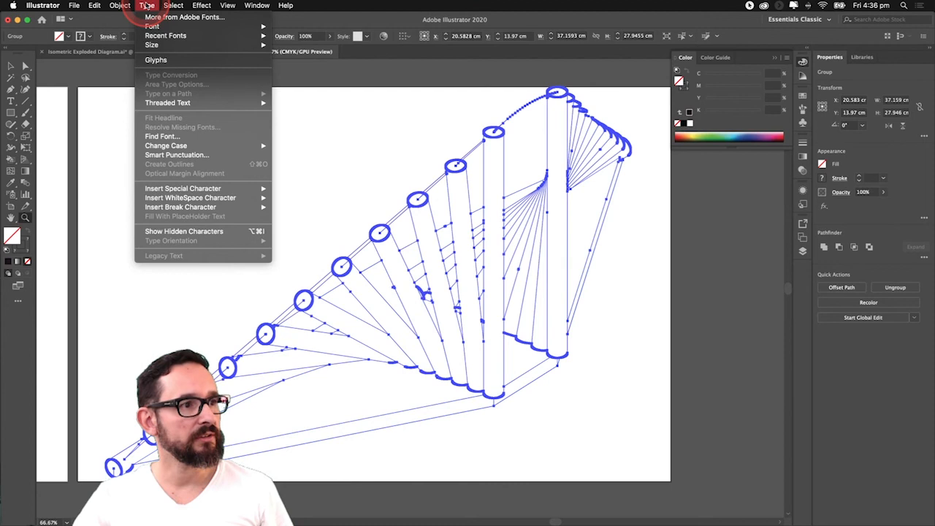
left_click(172, 6)
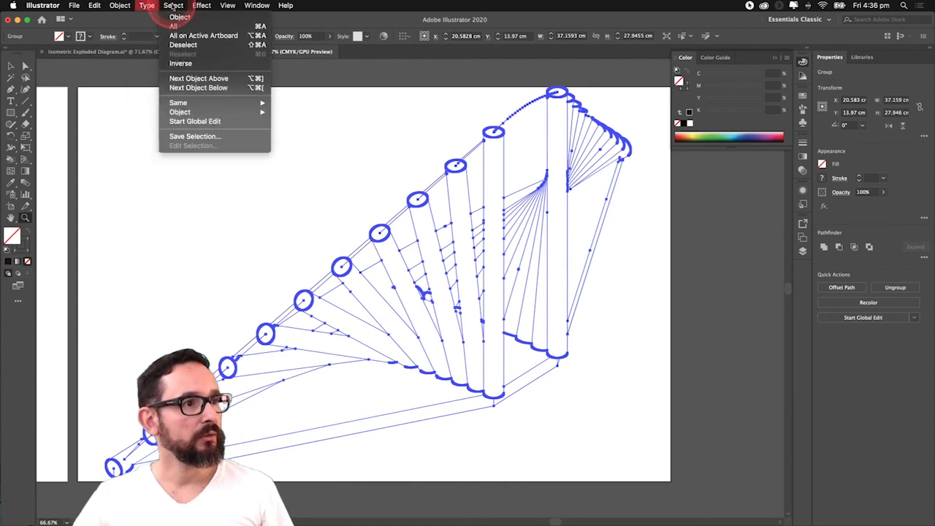
left_click(94, 5)
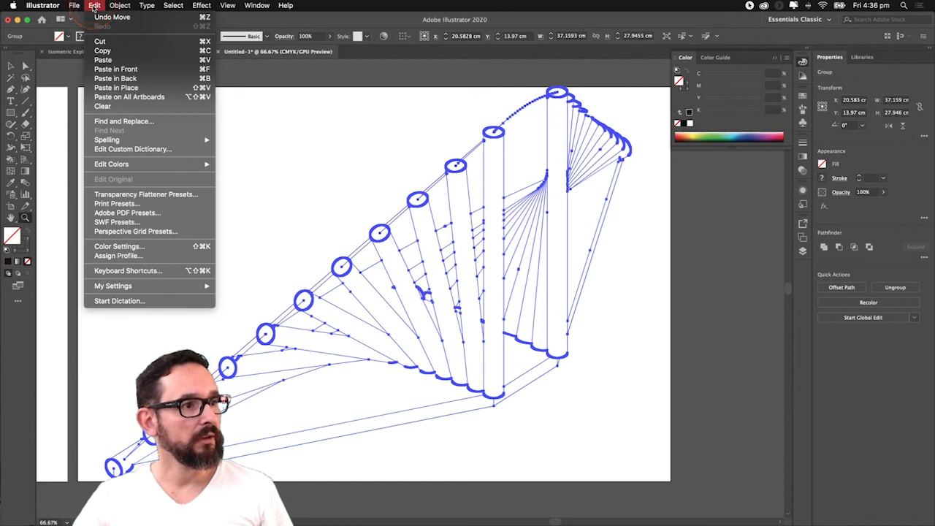
left_click(173, 6)
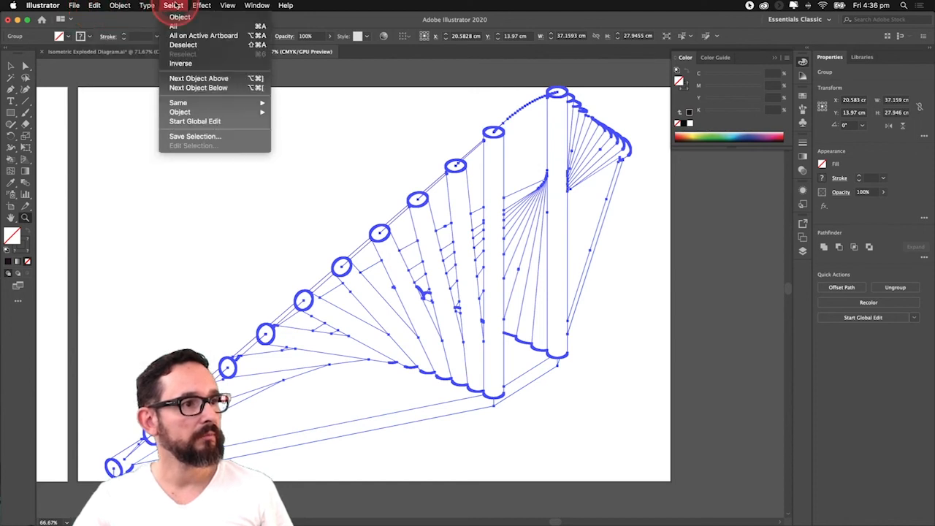
left_click(121, 6)
left_click(145, 17)
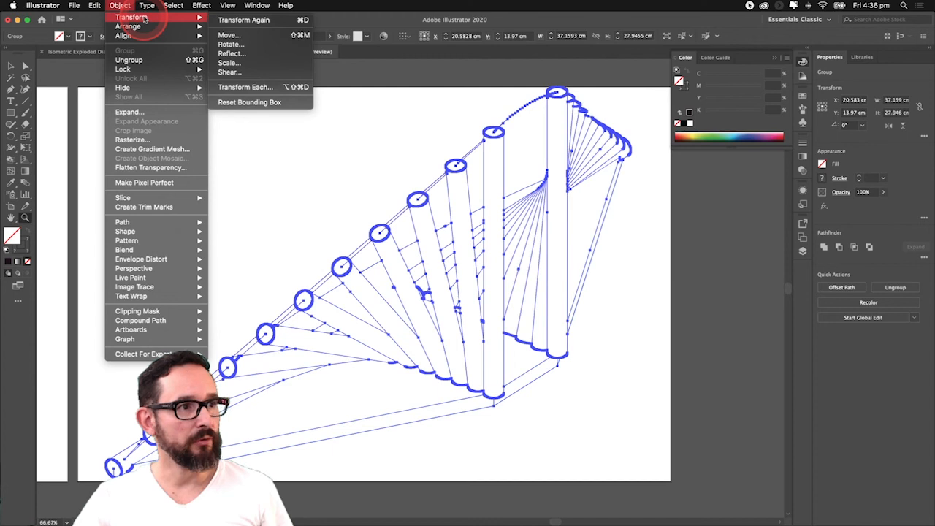
left_click(233, 64)
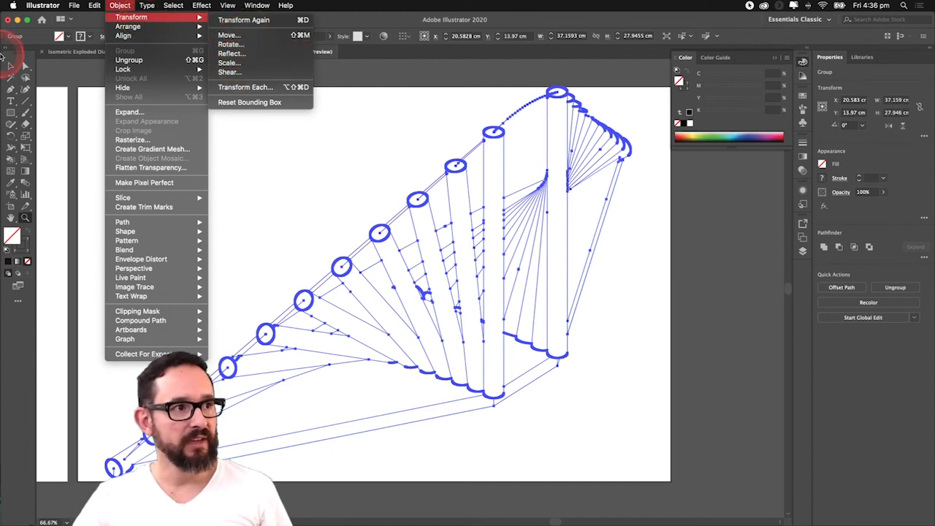
left_click(12, 61)
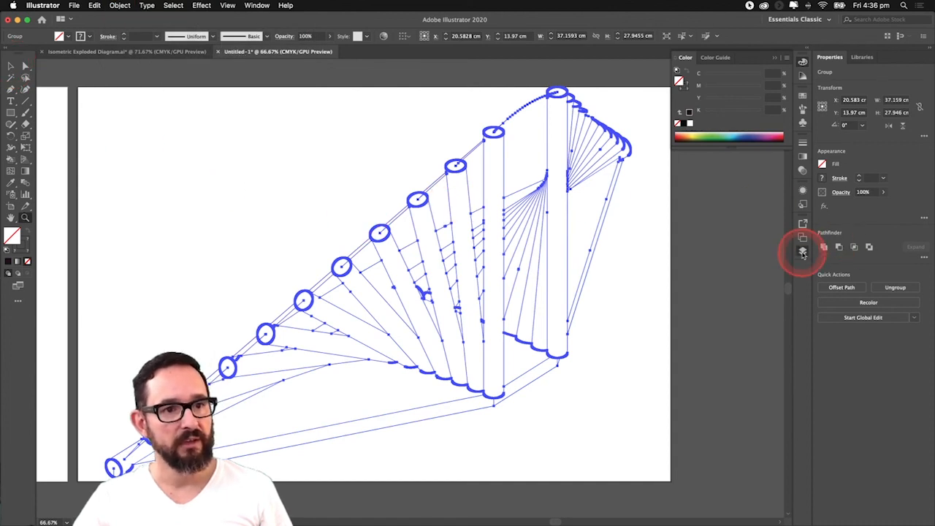
Reassign the placed drawing group from Layer 4 to Layer 1 and on to Layer 2, leaving it deselected
left_click(803, 252)
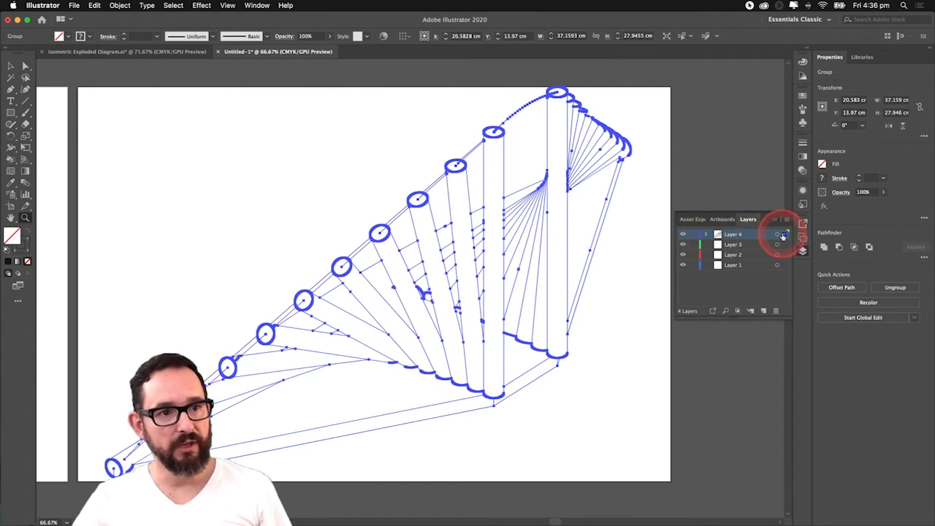
left_click_drag(785, 272, 786, 272)
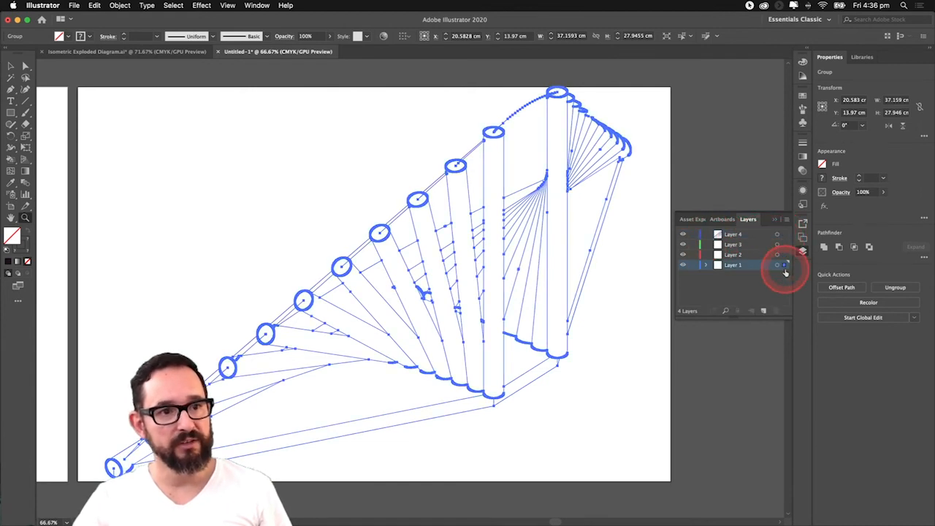
left_click(11, 66)
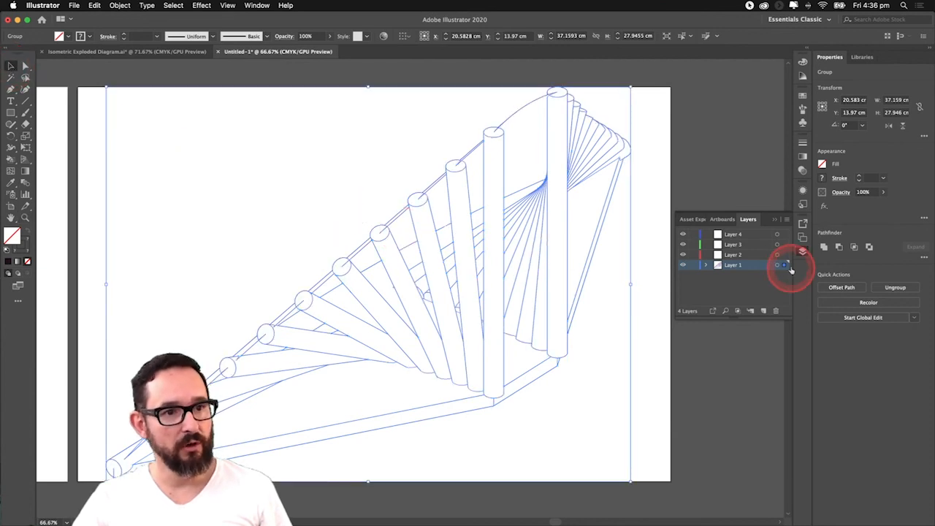
left_click_drag(784, 259, 785, 254)
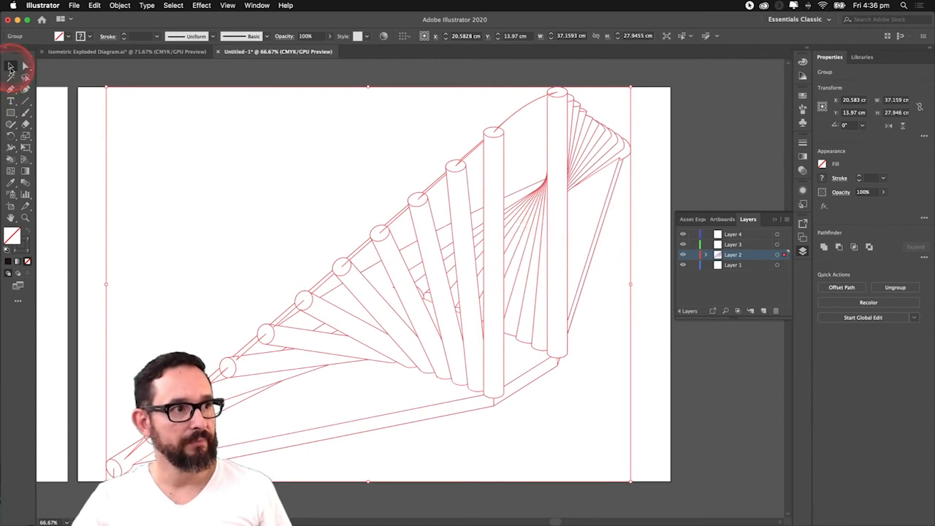
left_click(87, 119)
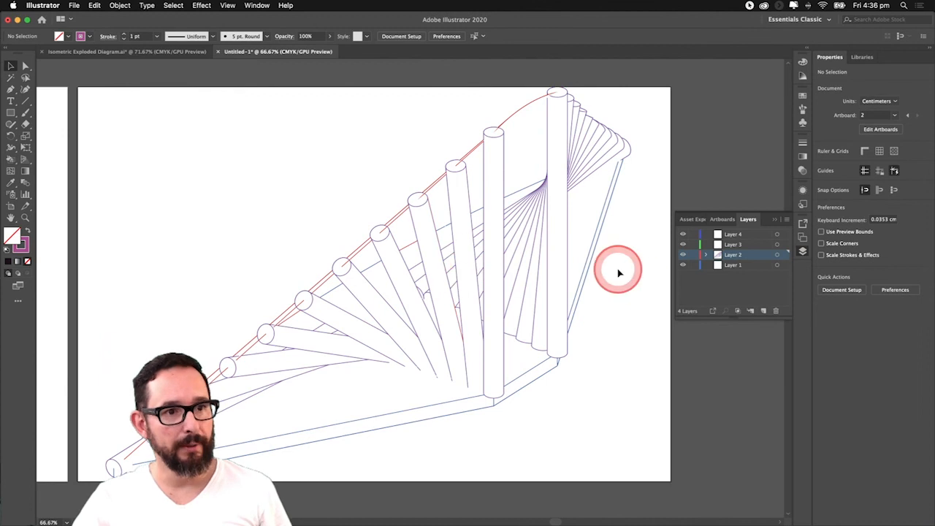
left_click(480, 210)
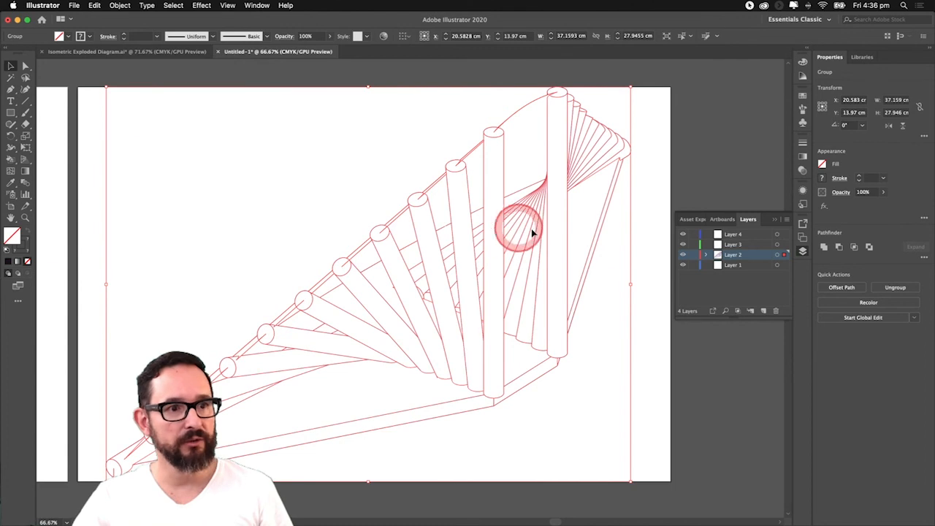
left_click(80, 156)
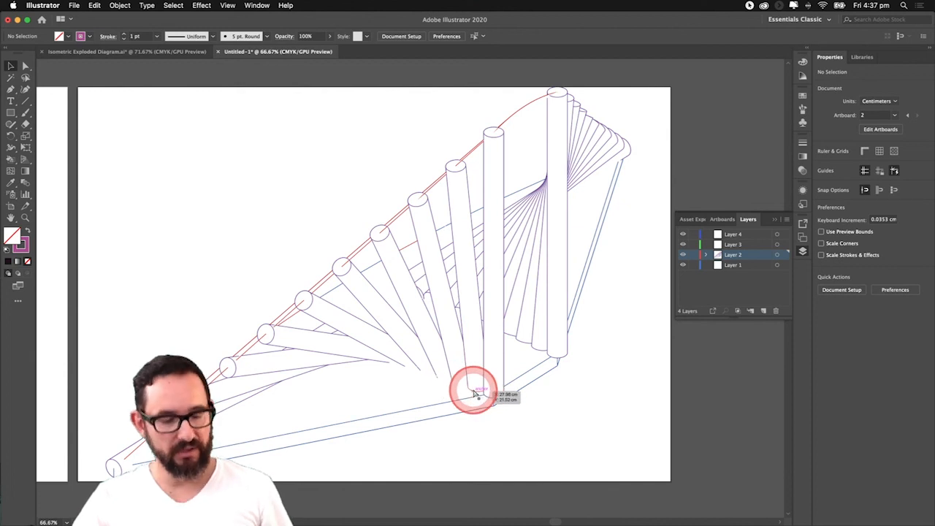
Switch to Rhinoceros, examine one of the 2D drawing's small curves up close in the Top view, and return to Illustrator
key("super+Tab")
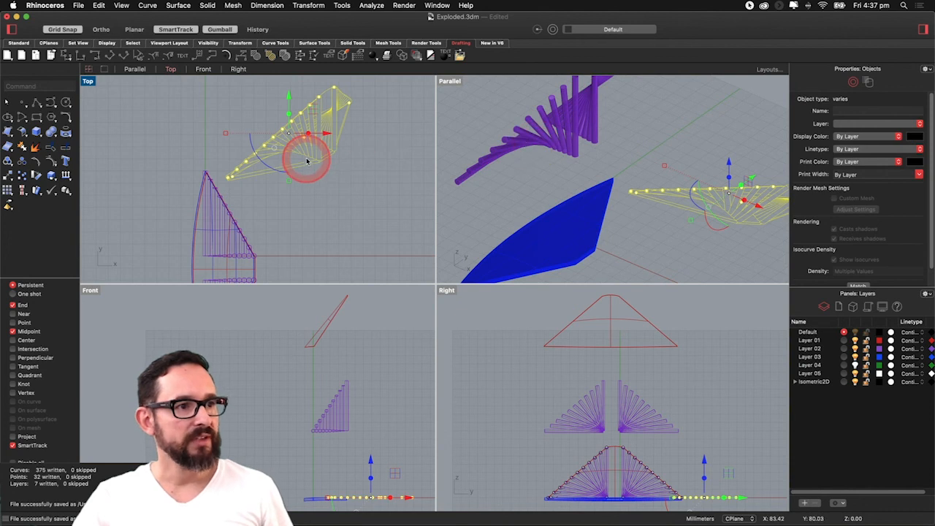
scroll(306, 154, "up", 8)
left_click(303, 203)
scroll(303, 189, "up", 8)
scroll(288, 146, "up", 5)
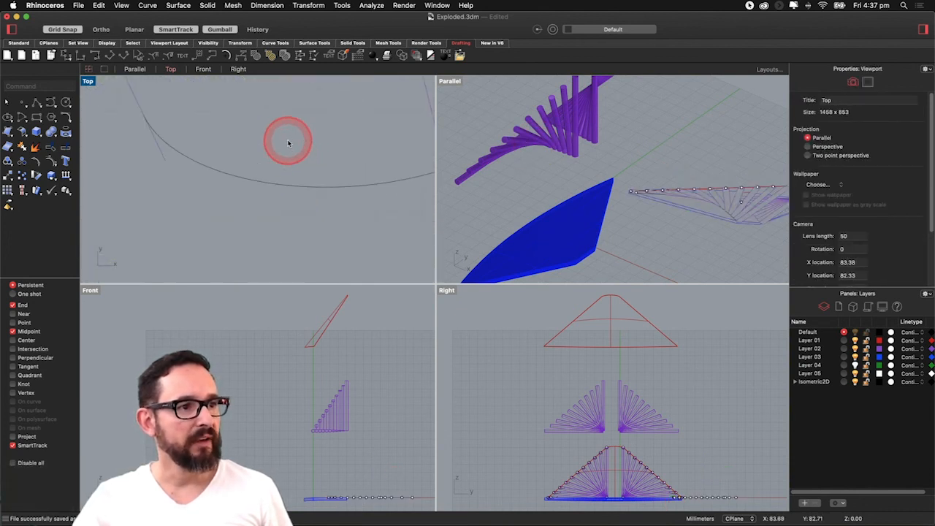
left_click_drag(292, 142, 214, 230)
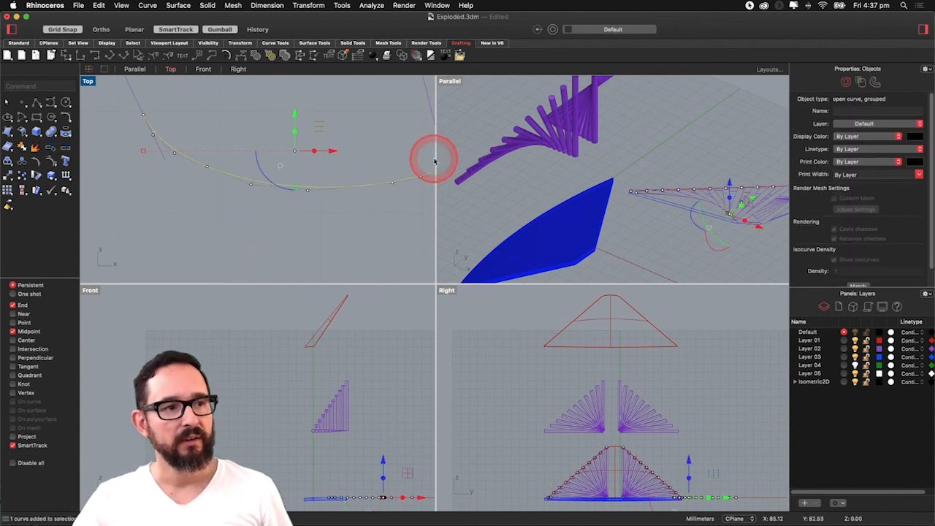
left_click(347, 235)
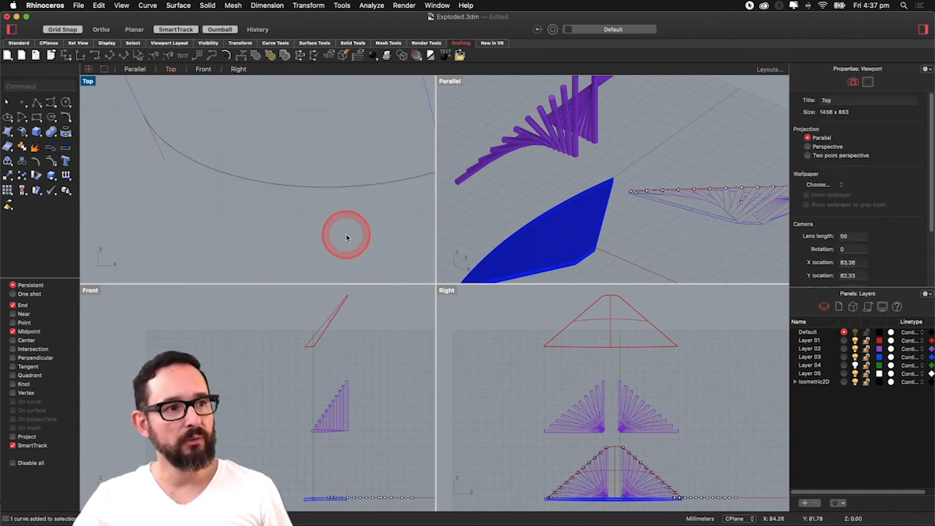
left_click(378, 260)
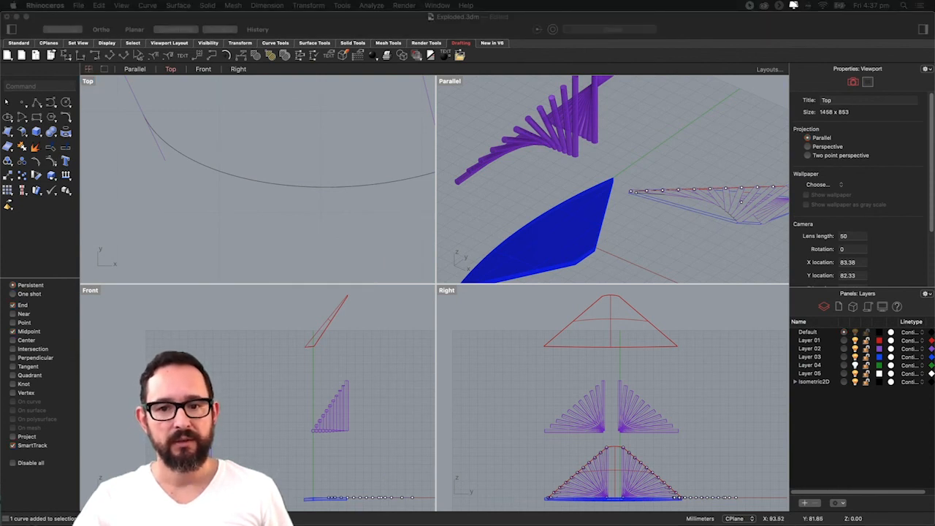
key("super+Tab")
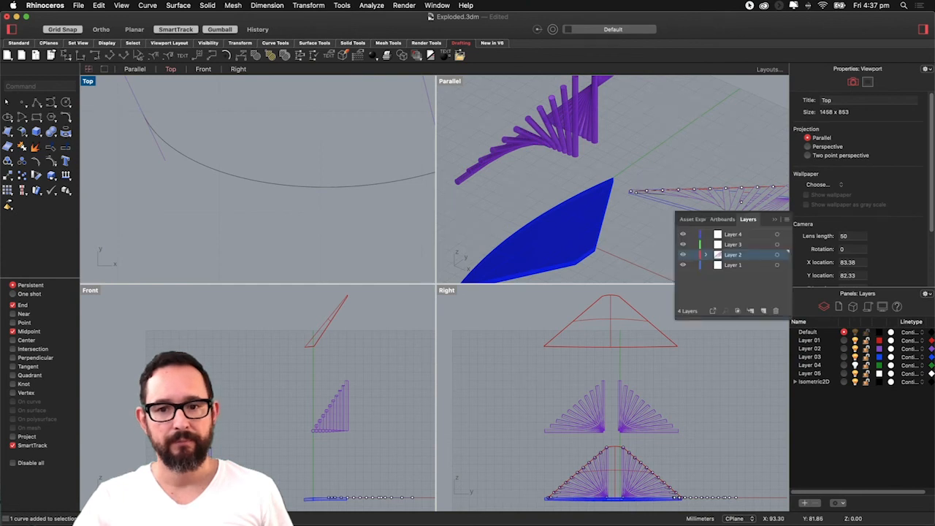
scroll(440, 382, "down", 2)
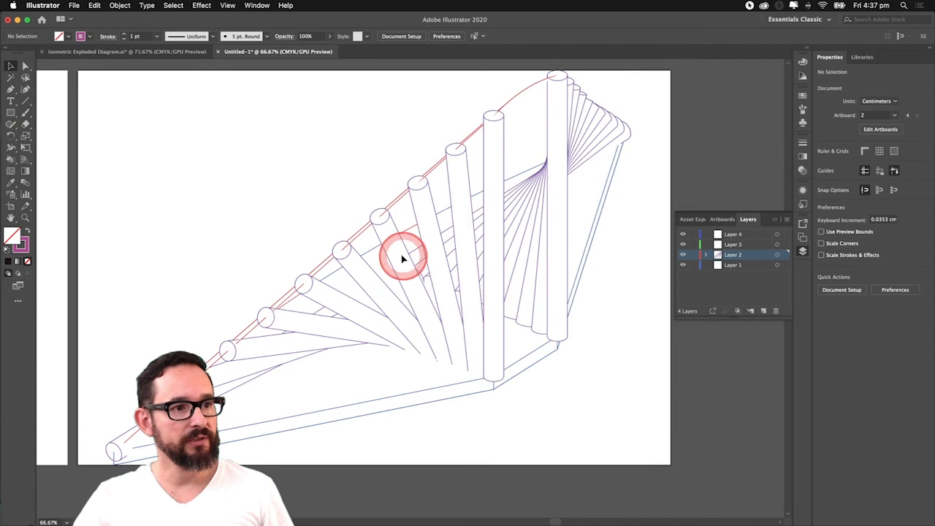
Scale the placed line drawing group uniformly to 50% and deselect it
left_click(395, 231)
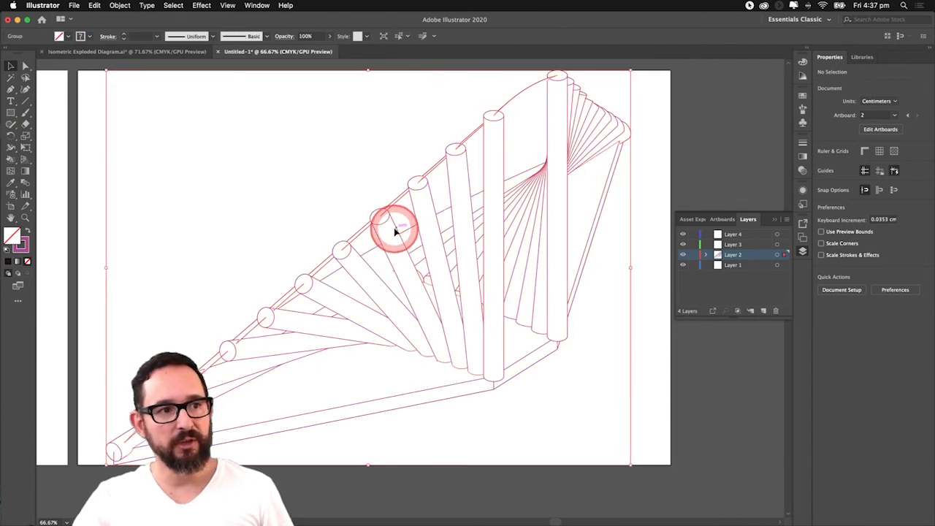
left_click(146, 6)
mouse_move(121, 5)
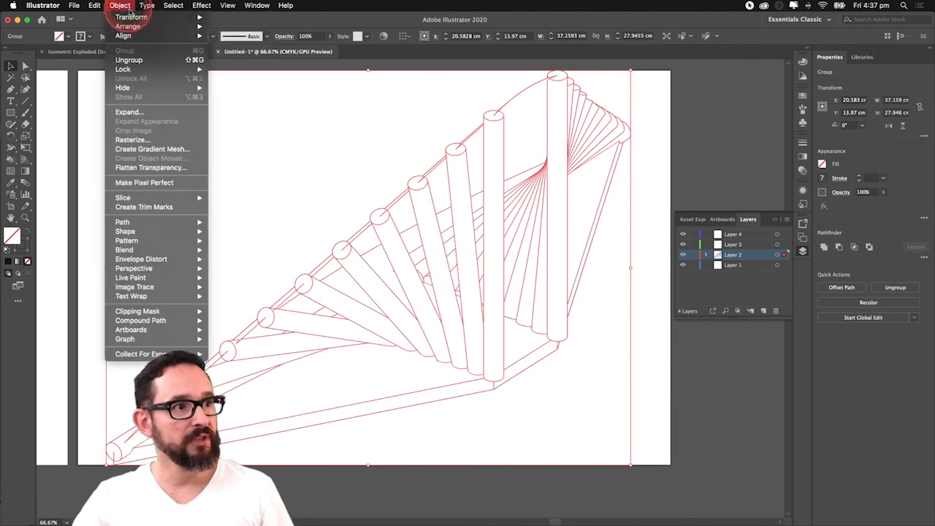
mouse_move(150, 17)
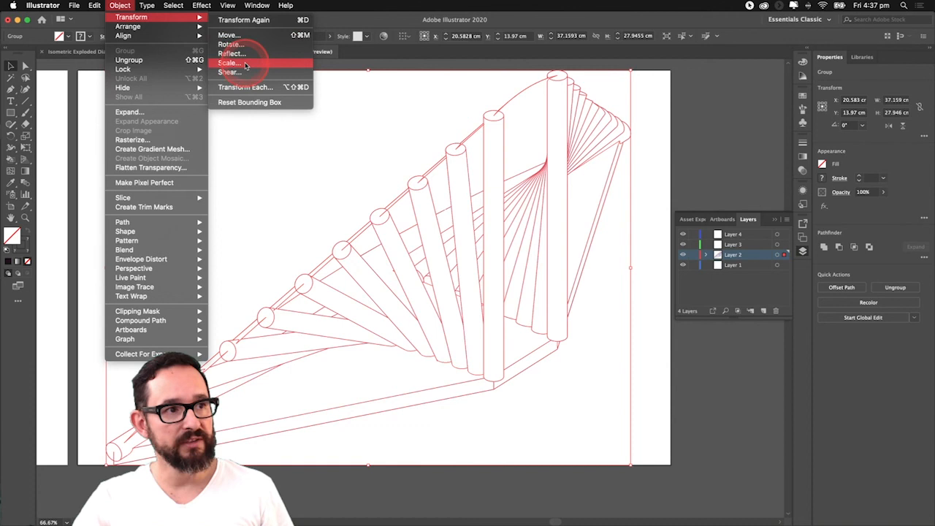
right_click(445, 266)
right_click(448, 266)
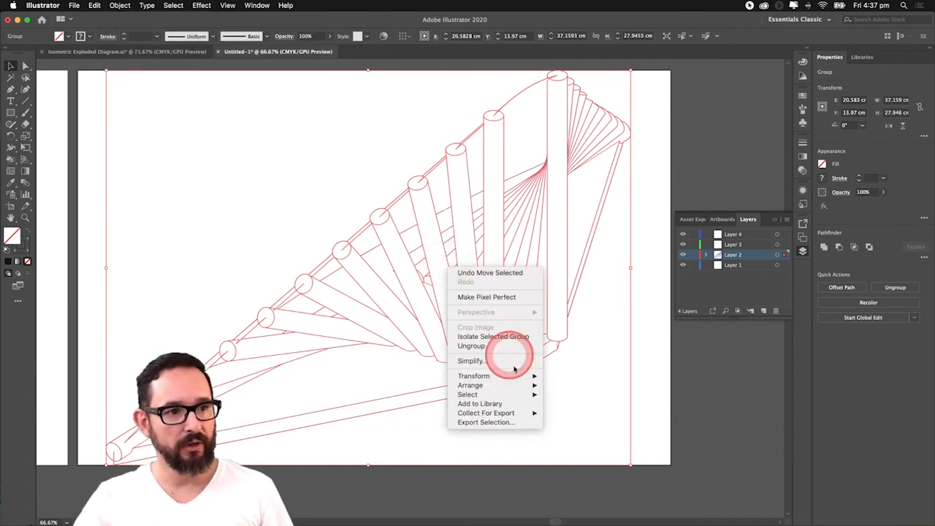
mouse_move(473, 376)
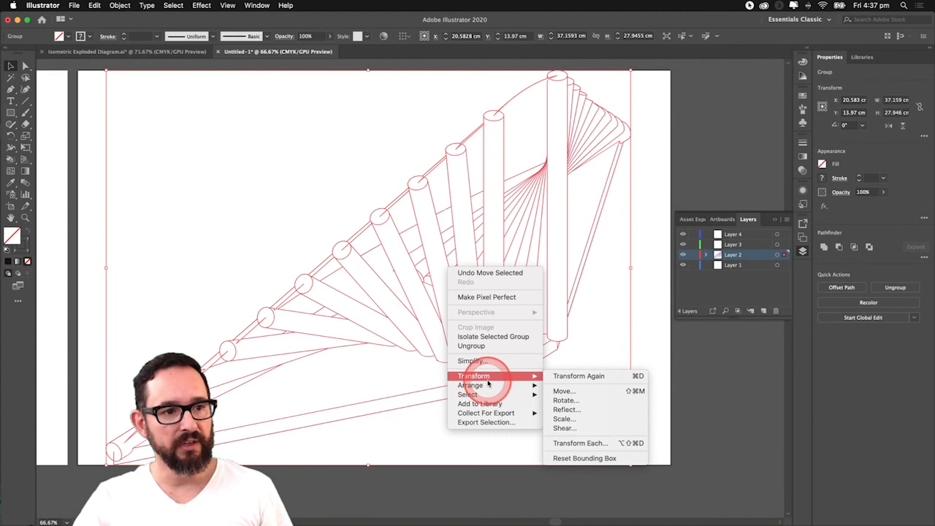
left_click(577, 422)
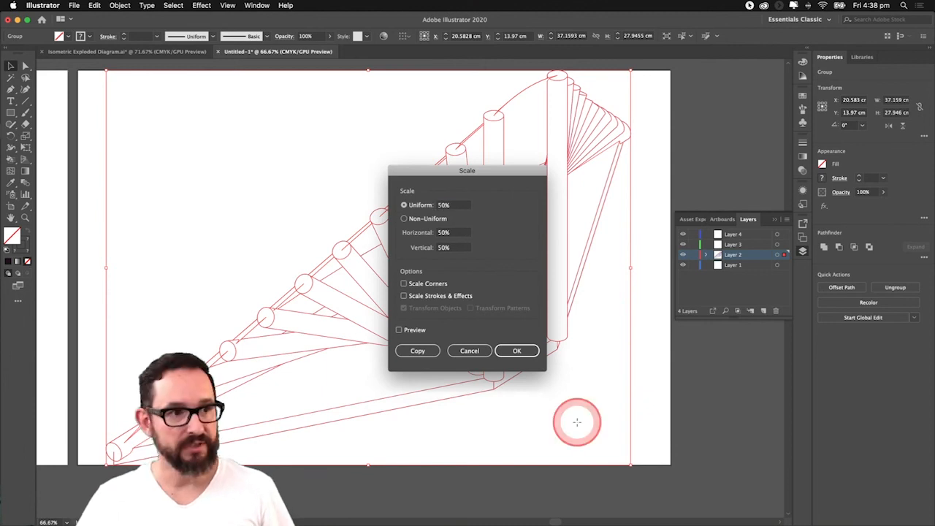
key("Return")
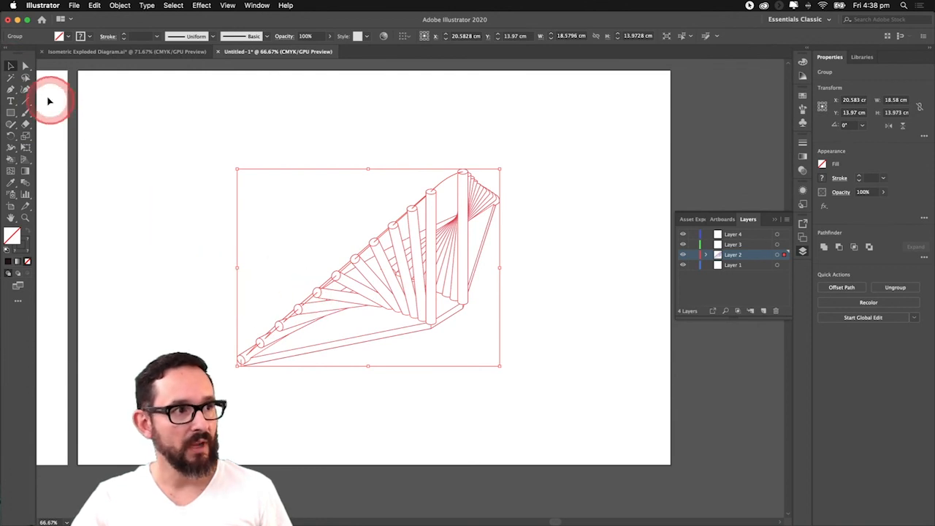
left_click(381, 345)
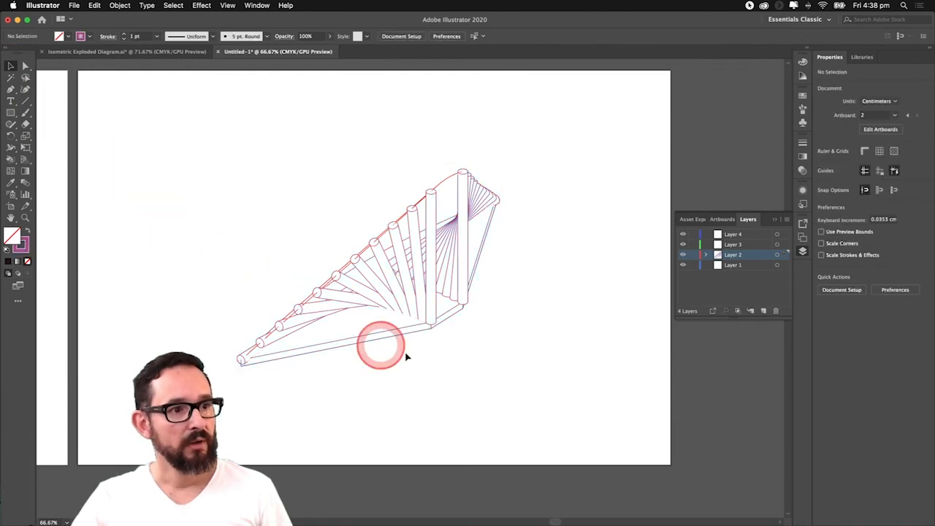
Set the drawing group's stroke colour to black (000000) with the Color Picker and deselect the group
left_click(459, 257)
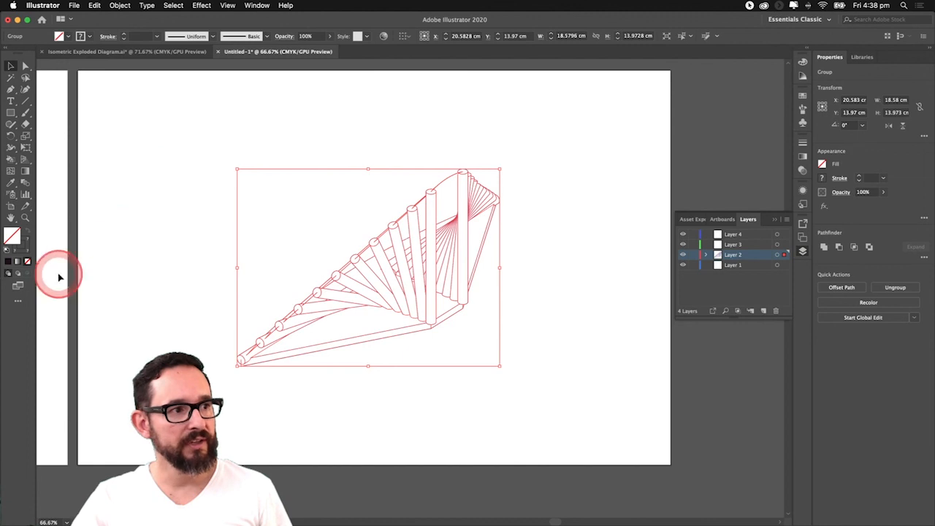
left_click(27, 250)
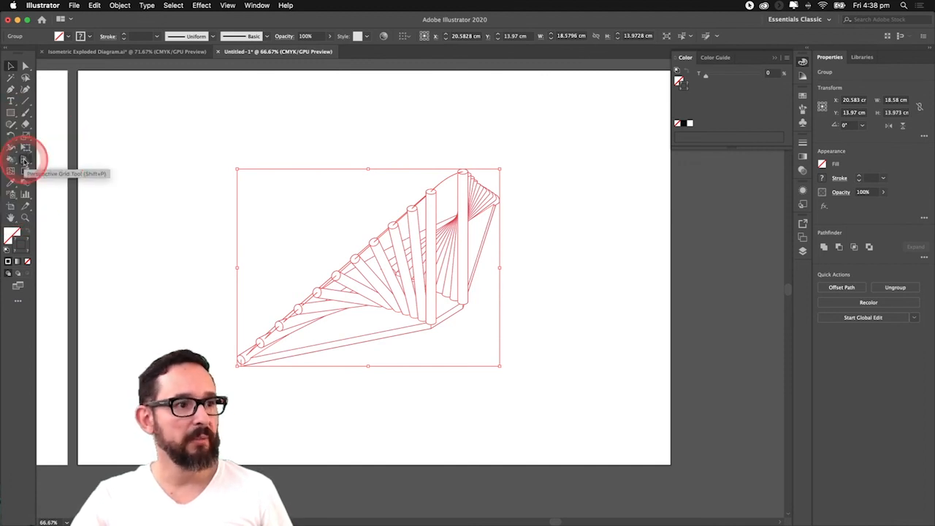
double_click(27, 252)
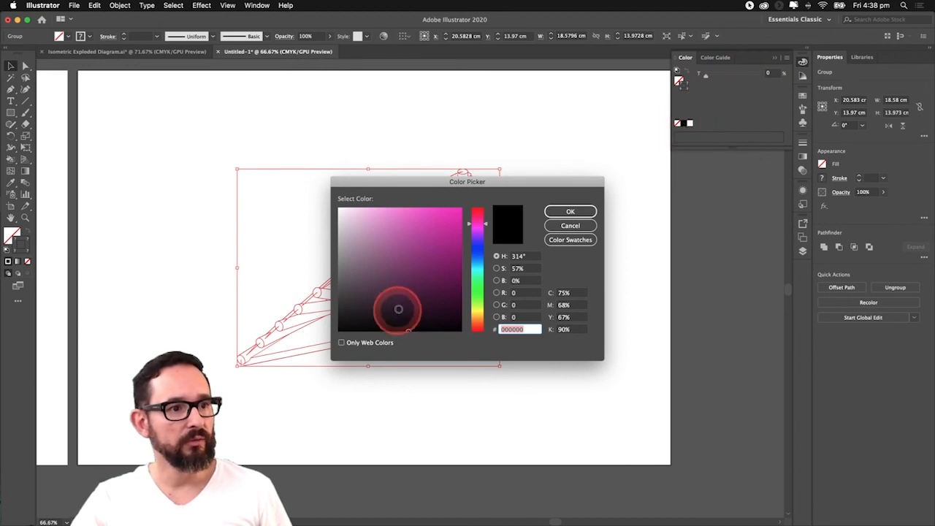
left_click_drag(409, 321, 459, 339)
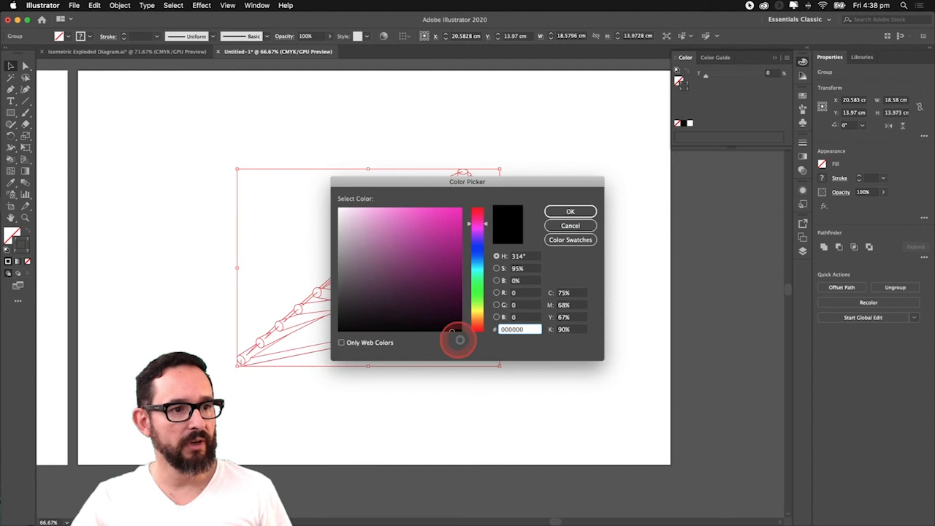
left_click(579, 212)
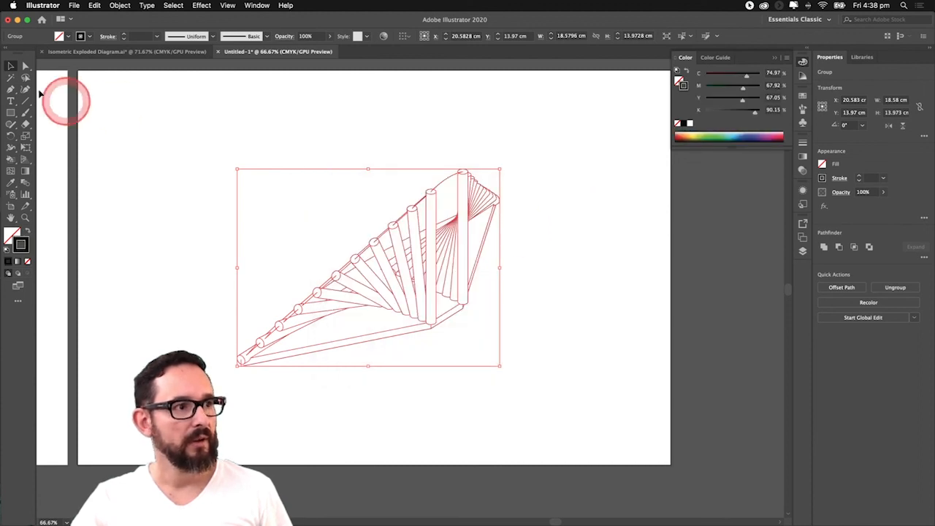
left_click(179, 146)
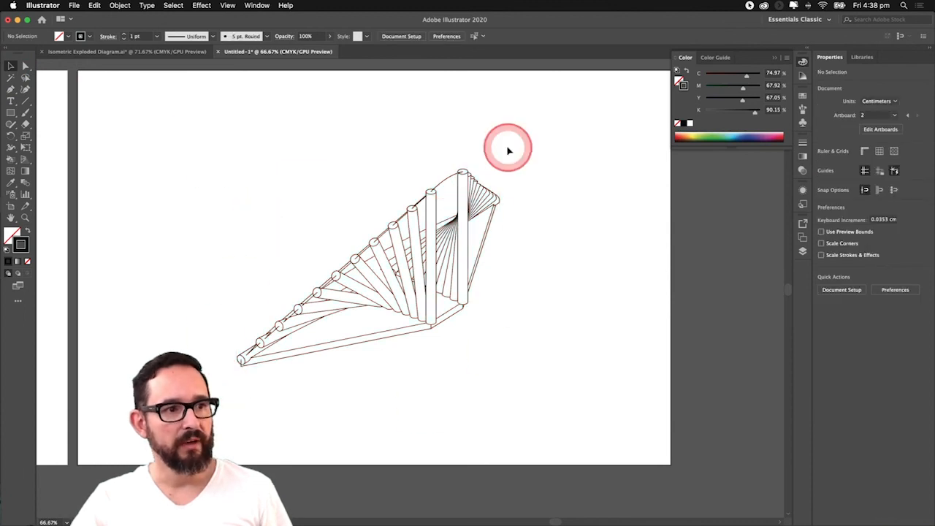
Recolour the drawing group's stroke to a muted green of C 48, M 18, Y 57, K 0 and deselect it
left_click(11, 67)
left_click(431, 270)
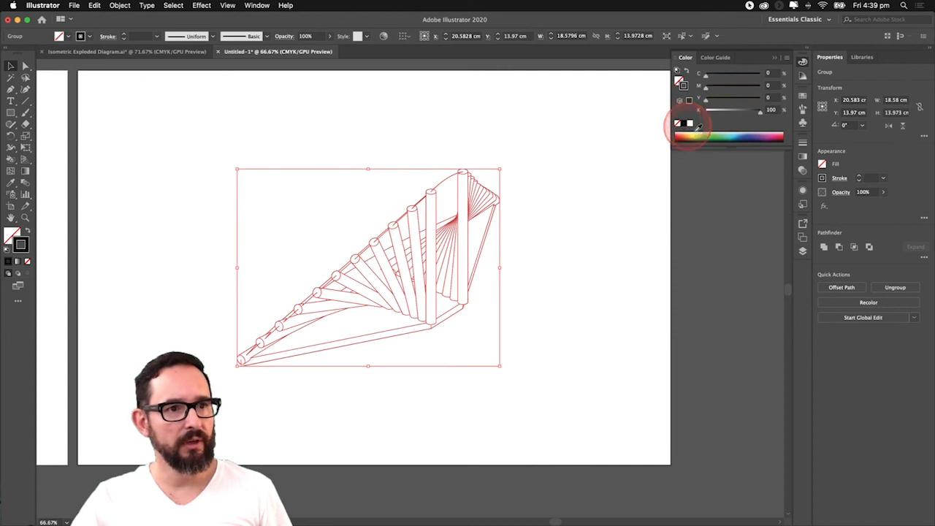
left_click_drag(721, 133, 735, 136)
left_click_drag(735, 74, 744, 75)
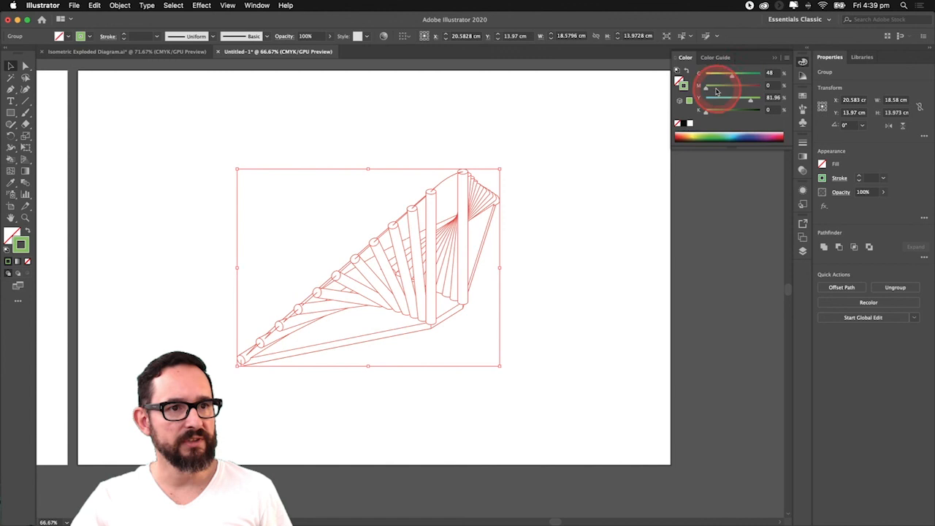
left_click_drag(738, 104, 736, 101)
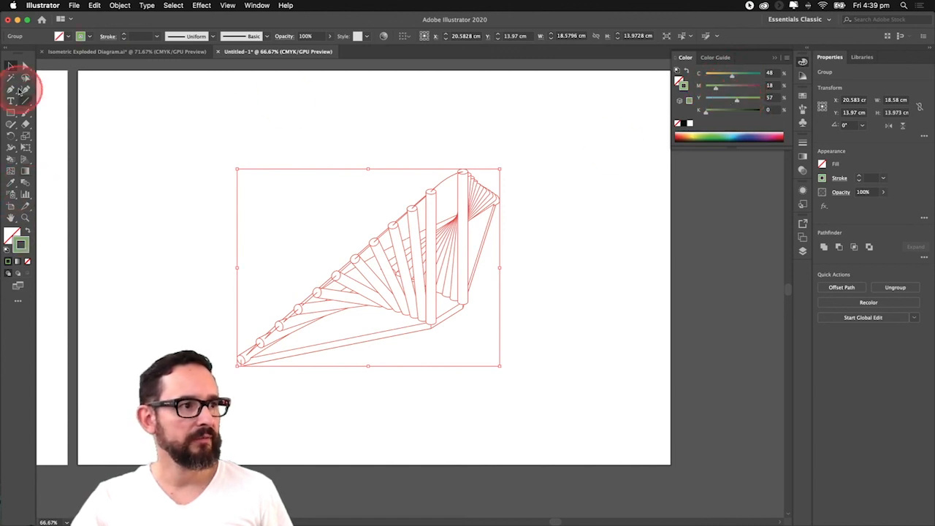
double_click(23, 246)
mouse_move(446, 260)
left_mouse_down()
mouse_move(412, 231)
mouse_move(390, 256)
left_mouse_up()
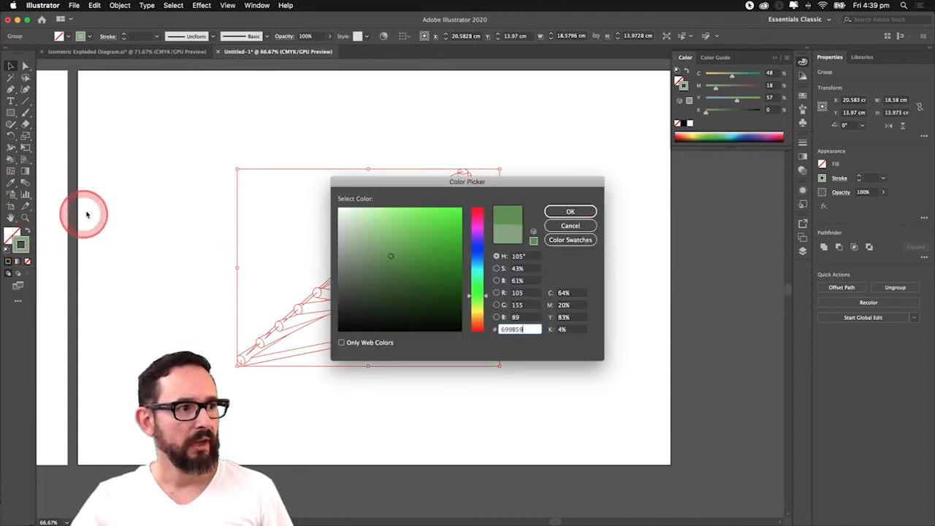
left_click(563, 227)
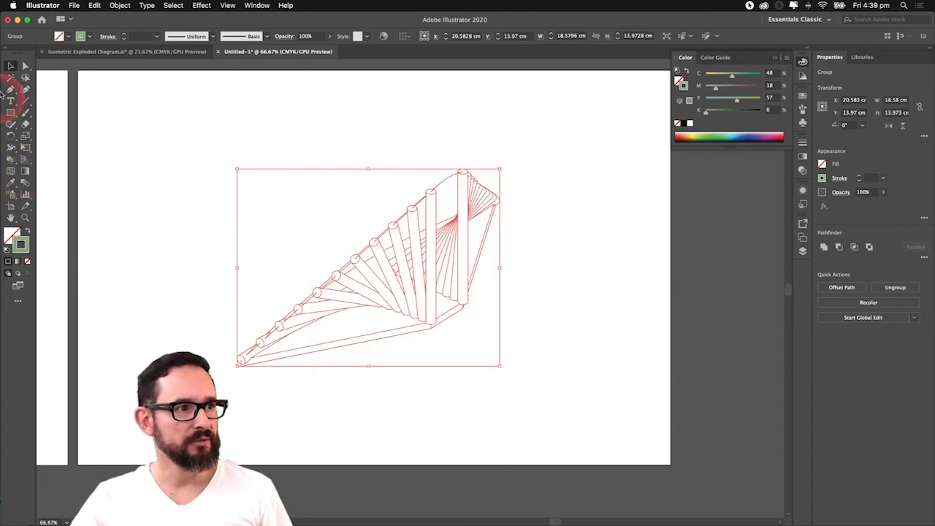
left_click(252, 163)
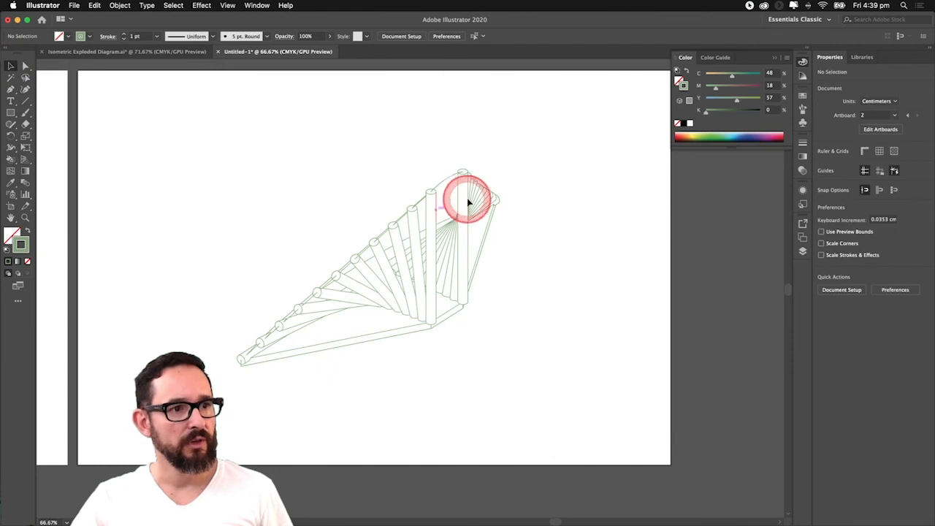
Select the whole green drawing, change its stroke colour back to black, and deselect it
left_click_drag(536, 147, 148, 404)
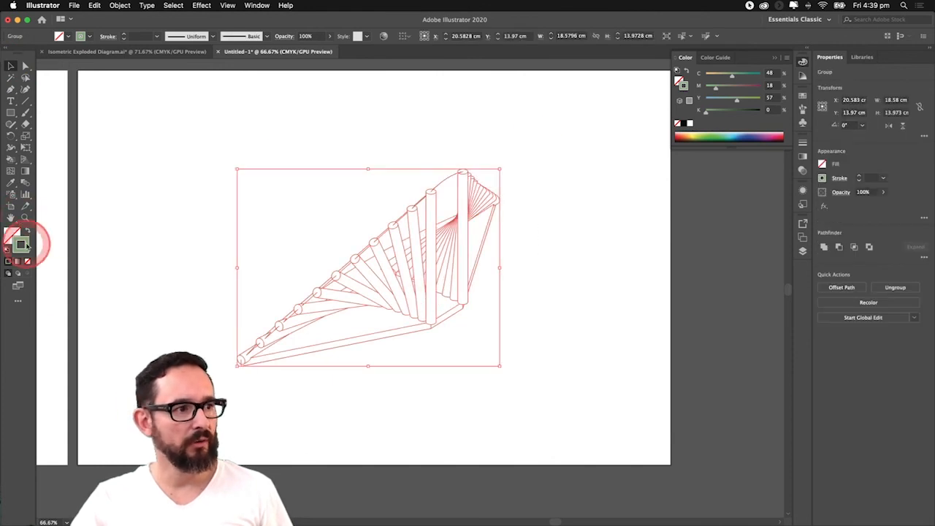
double_click(22, 245)
mouse_move(445, 336)
left_mouse_down()
mouse_move(441, 329)
mouse_move(462, 338)
left_mouse_up()
left_click(570, 211)
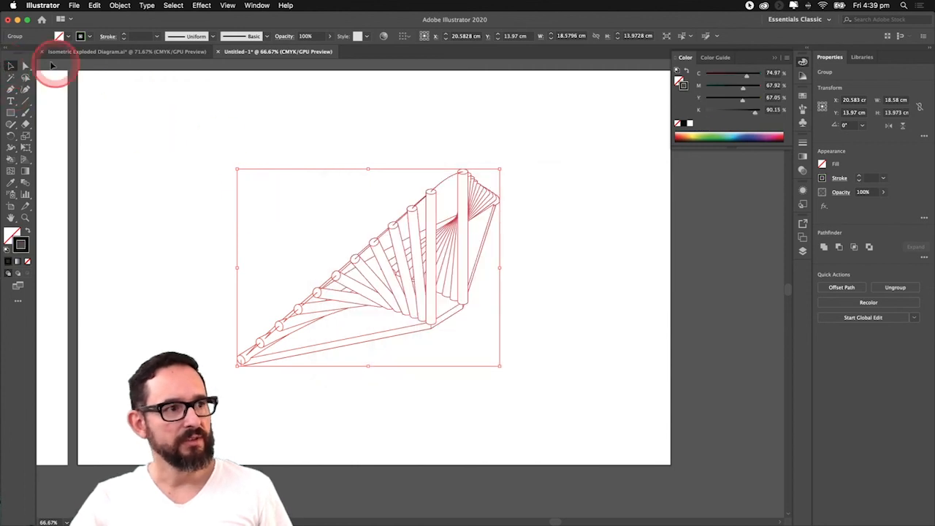
left_click(145, 132)
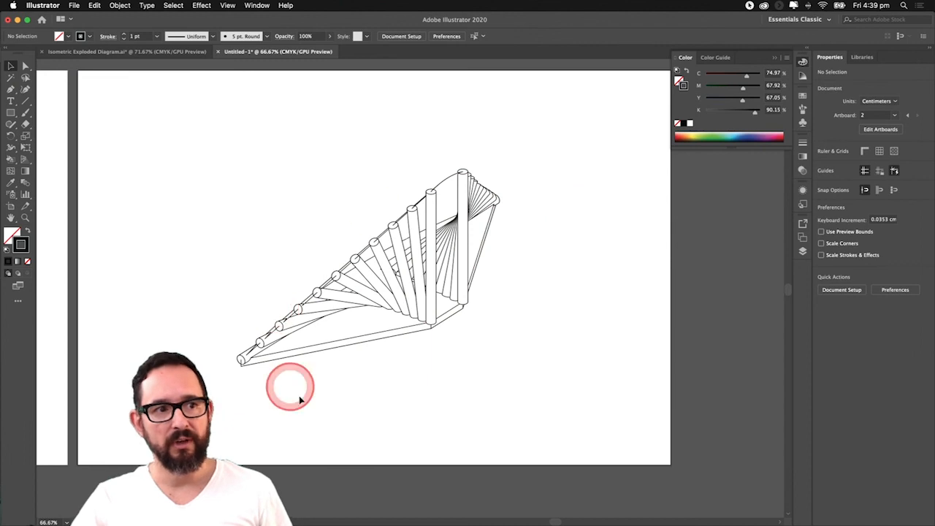